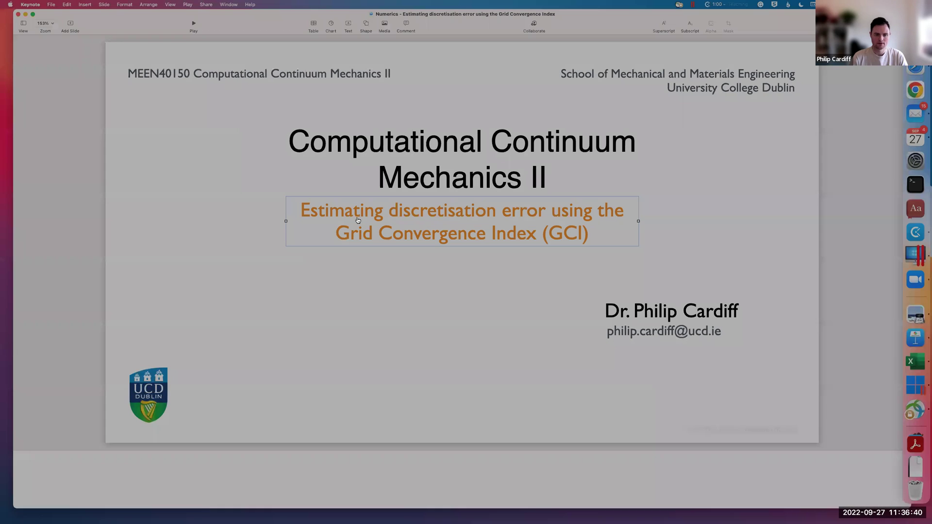
Step: Switch from the Keynote Grid Convergence Index slide to the Abaqus/CAE session in Windows
{"action": "key", "text": "super+Tab"}
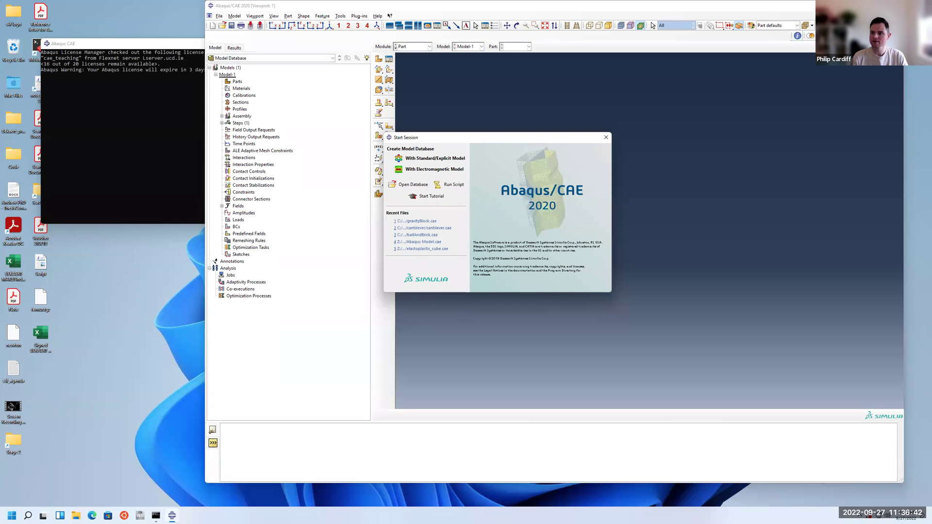
Step: Start a Standard/Explicit model database in a maximised window and check Model-1's options
{"action": "left_click", "coordinate": [421, 161]}
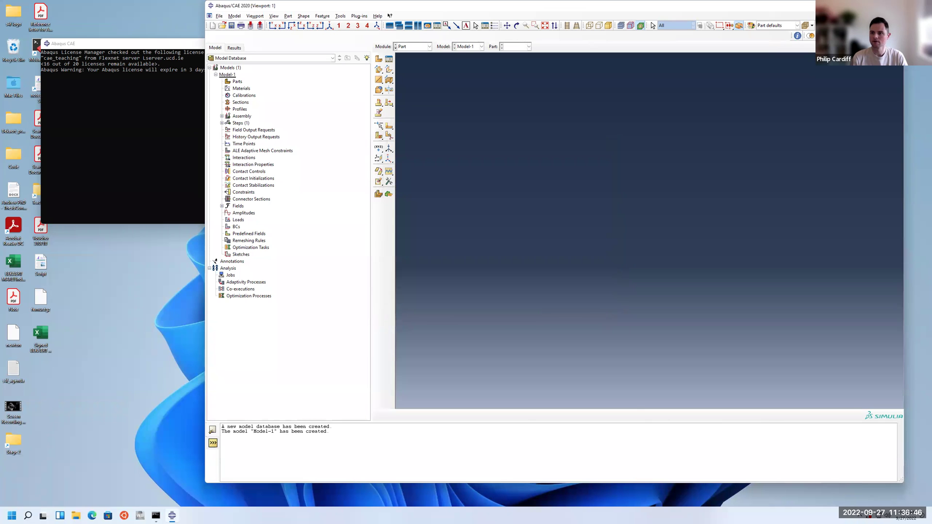
{"action": "key", "text": "super+Up"}
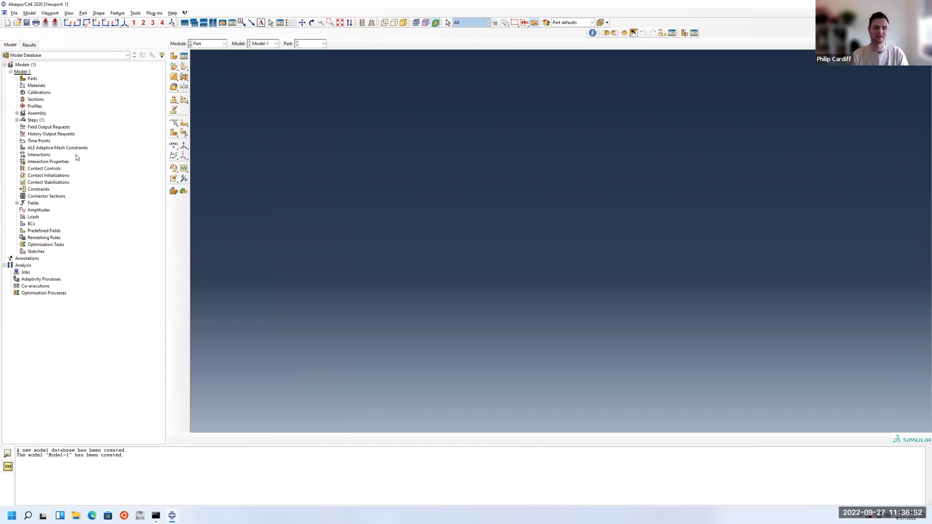
{"action": "right_click", "coordinate": [22, 71]}
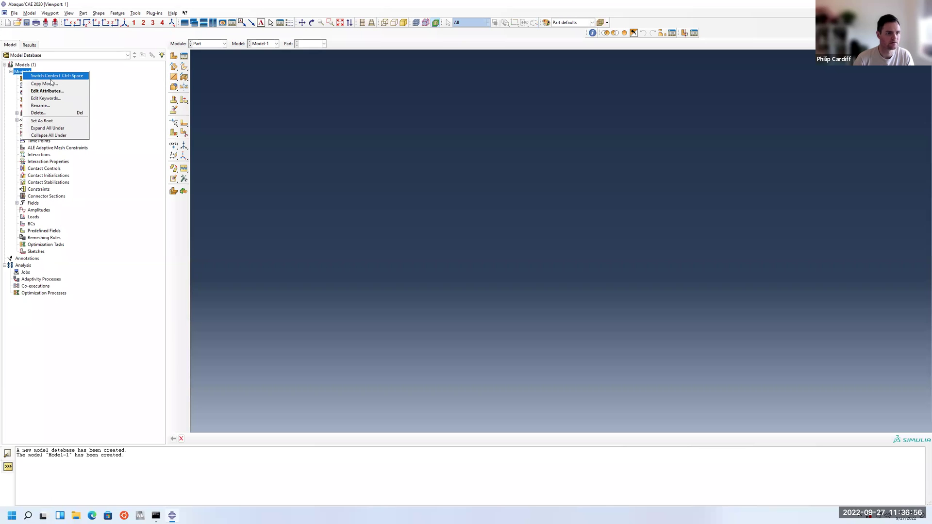
{"action": "left_click", "coordinate": [26, 72]}
{"action": "right_click", "coordinate": [26, 73]}
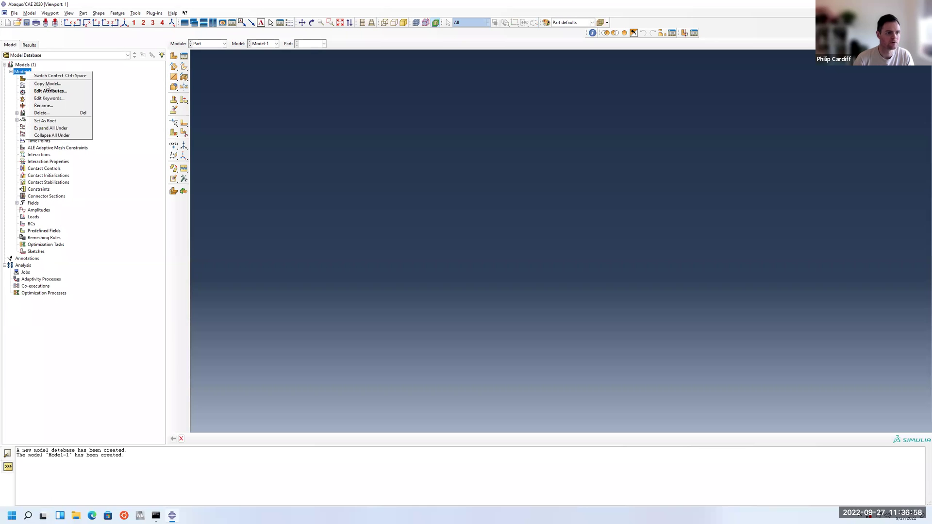
{"action": "left_click", "coordinate": [51, 68]}
{"action": "left_click", "coordinate": [15, 13]}
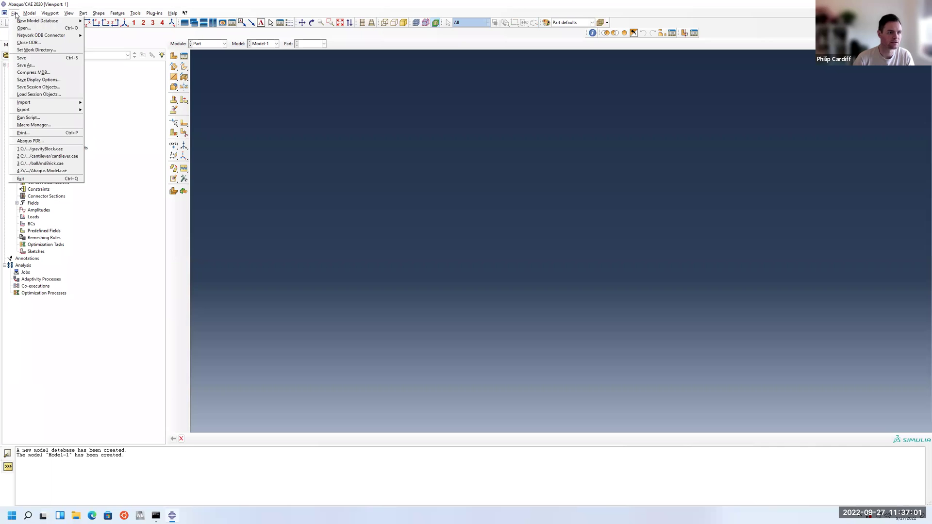
Step: Set the work directory to a new gci folder created inside AbaqusModels
{"action": "left_click", "coordinate": [37, 50]}
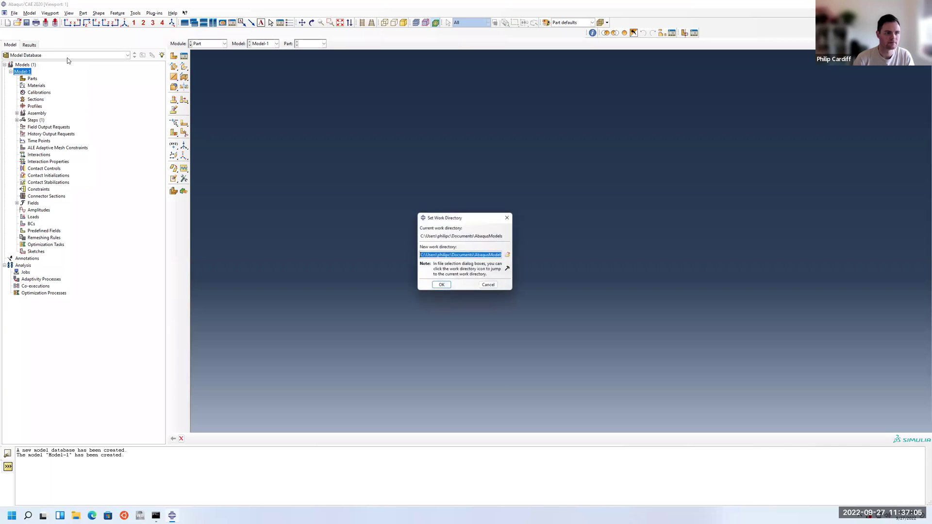
{"action": "left_click", "coordinate": [511, 256]}
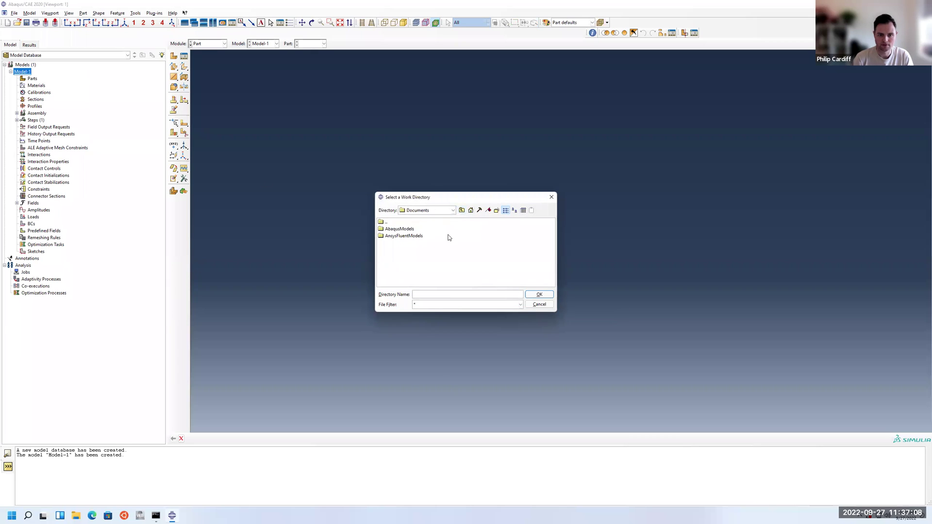
{"action": "left_click", "coordinate": [399, 228]}
{"action": "left_click", "coordinate": [539, 294]}
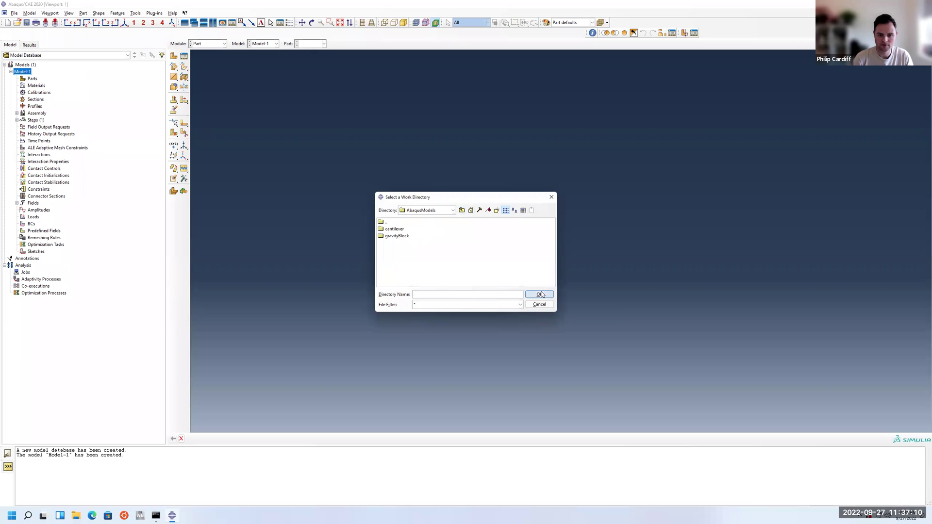
{"action": "left_click", "coordinate": [497, 210]}
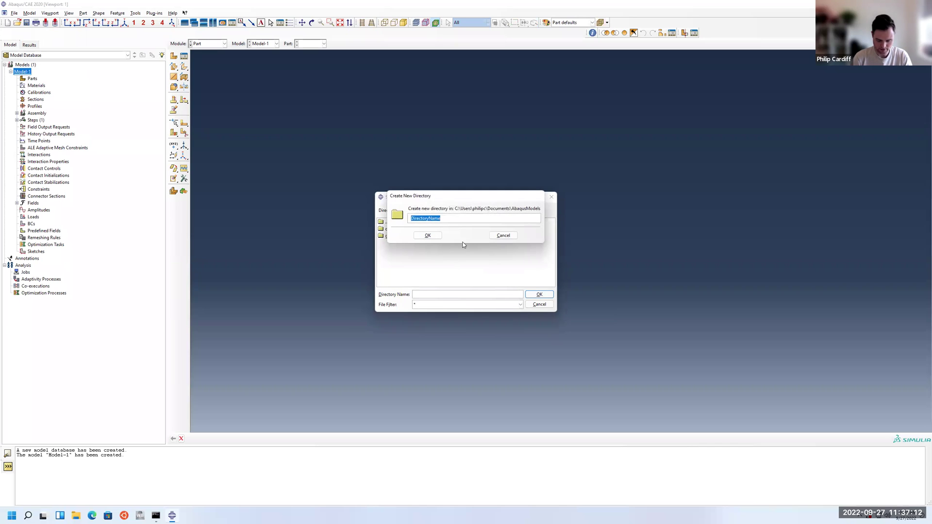
{"action": "type", "text": "a"}
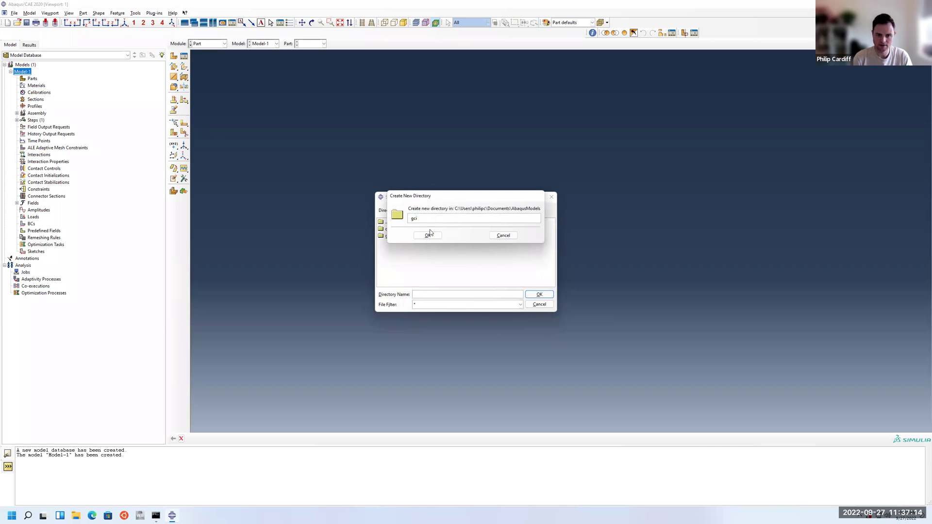
{"action": "left_click", "coordinate": [415, 236]}
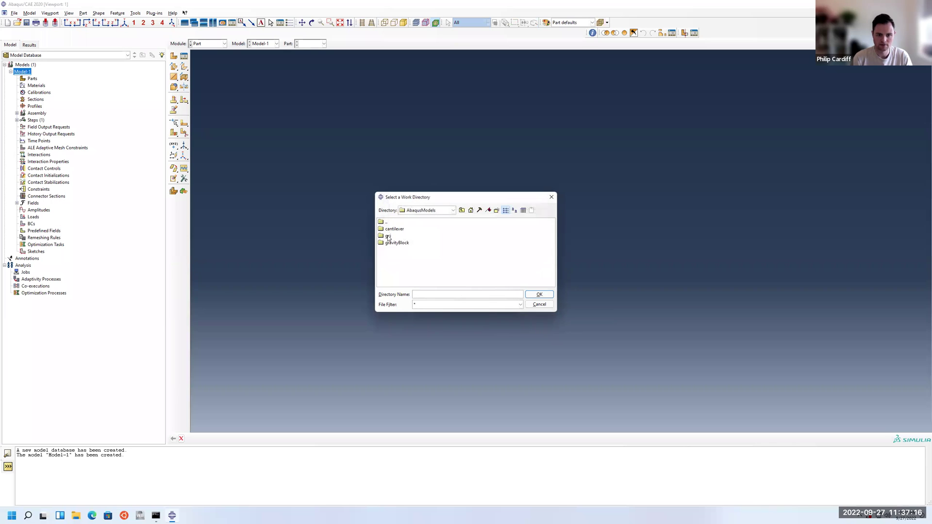
{"action": "left_click", "coordinate": [388, 236]}
{"action": "left_click", "coordinate": [551, 295]}
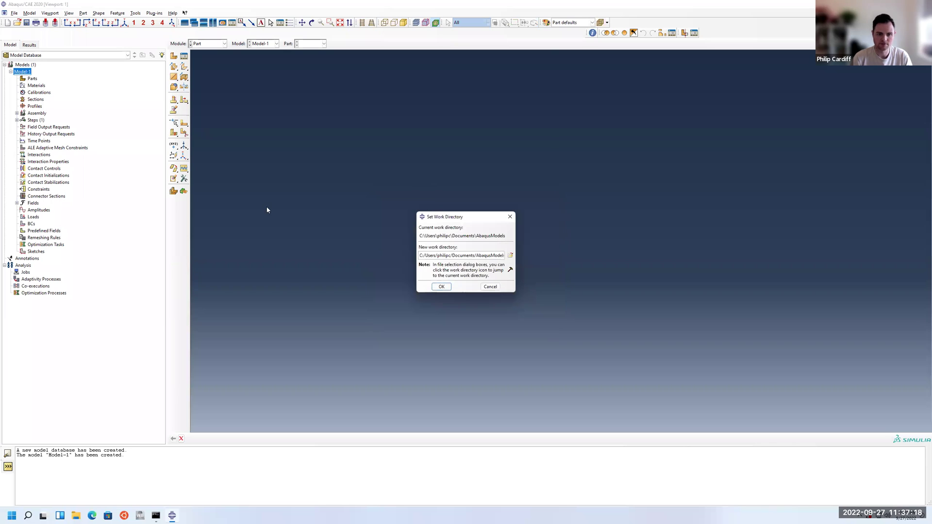
{"action": "left_click", "coordinate": [442, 287]}
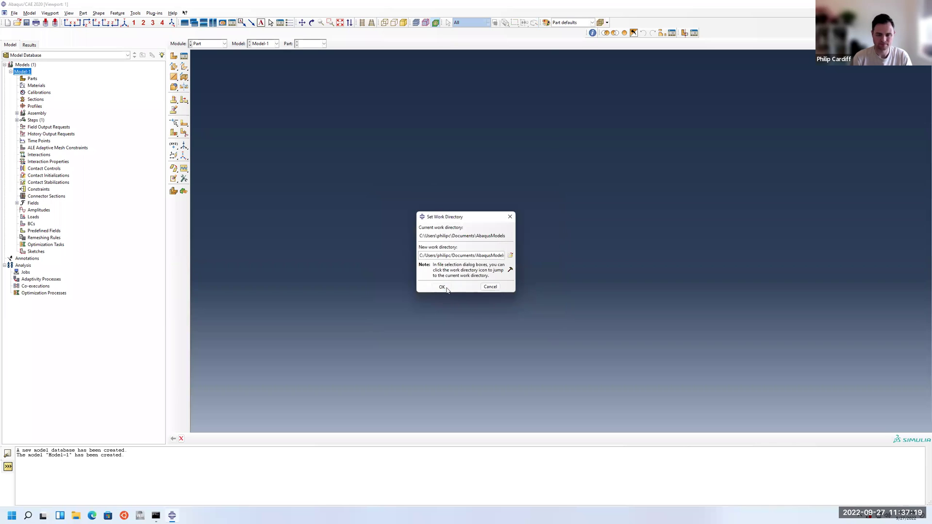
Step: Save the model database as gci.cae
{"action": "left_click", "coordinate": [14, 13]}
{"action": "left_click", "coordinate": [25, 65]}
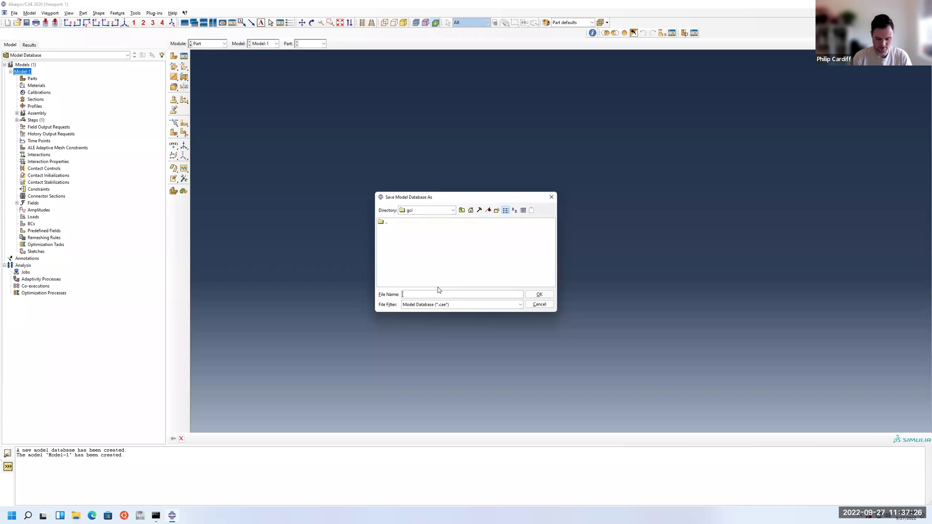
{"action": "left_click", "coordinate": [539, 294]}
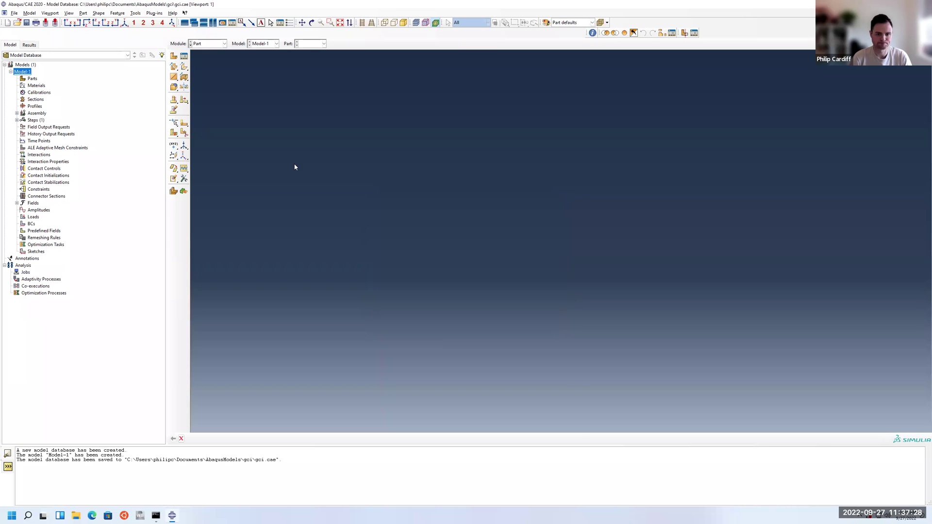
Step: Rename Model-1 to 'plate'
{"action": "right_click", "coordinate": [15, 72]}
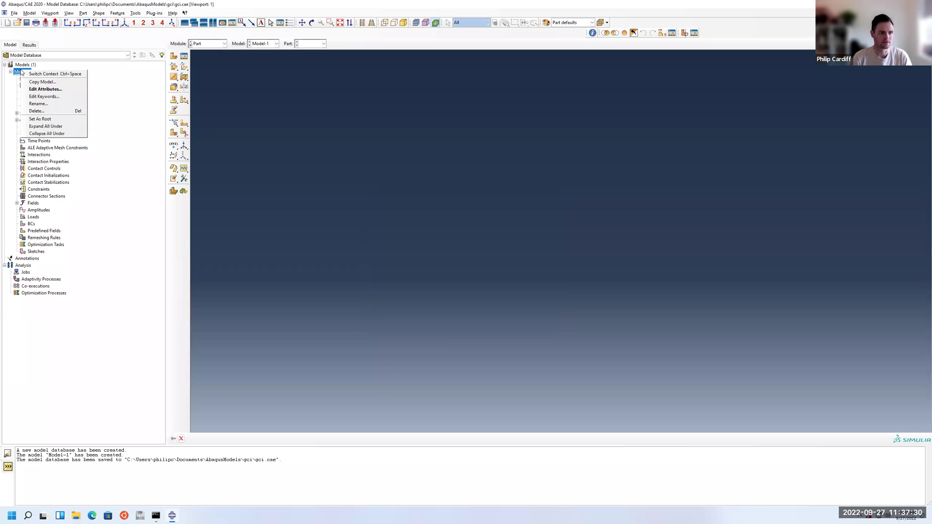
{"action": "left_click", "coordinate": [38, 104]}
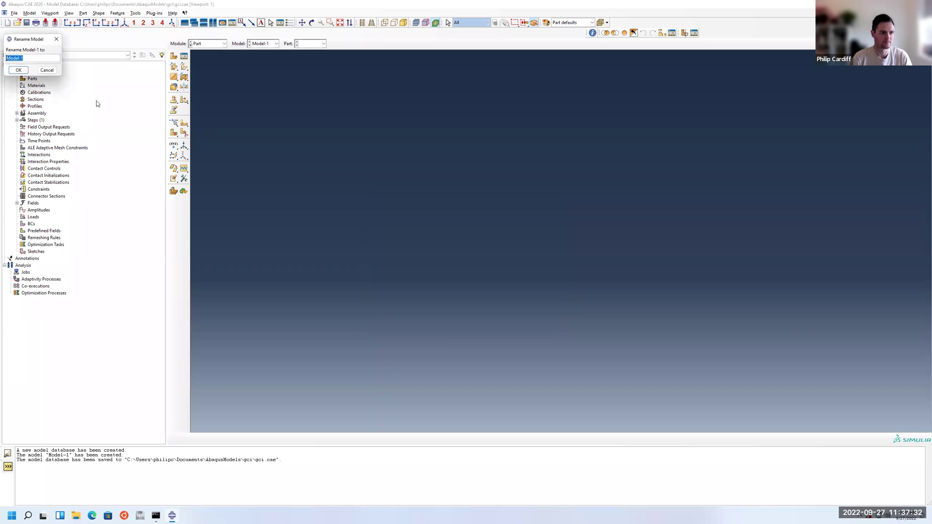
{"action": "type", "text": "plate"}
{"action": "key", "text": "Return"}
Step: Create a 2D planar part named plate with approximate size 1
{"action": "double_click", "coordinate": [32, 79]}
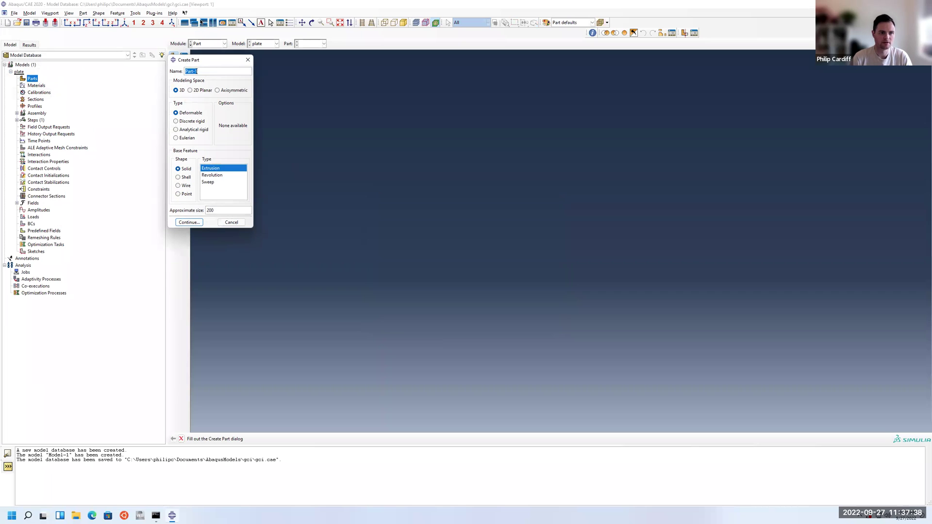
{"action": "left_click_drag", "start_coordinate": [204, 63], "coordinate": [192, 138]}
{"action": "type", "text": "plate"}
{"action": "left_click", "coordinate": [191, 165]}
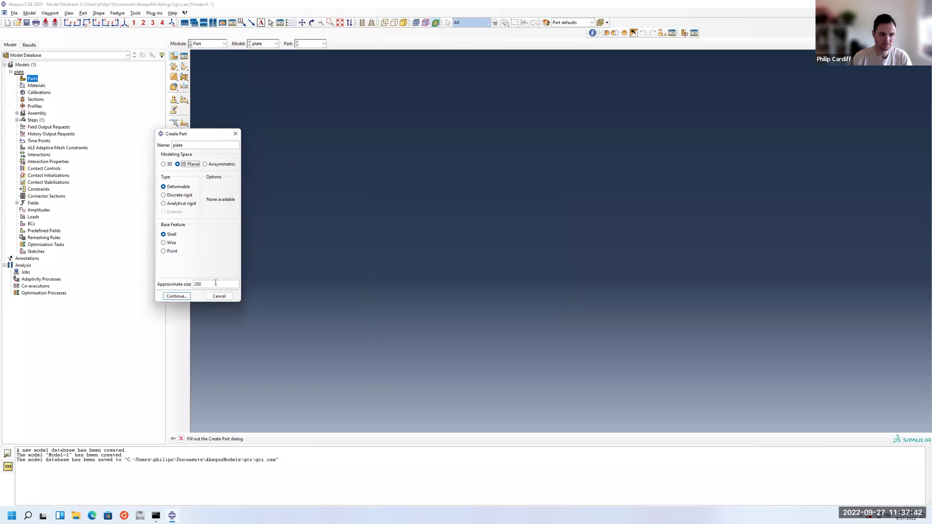
{"action": "left_click_drag", "start_coordinate": [216, 285], "coordinate": [175, 284]}
{"action": "type", "text": "1"}
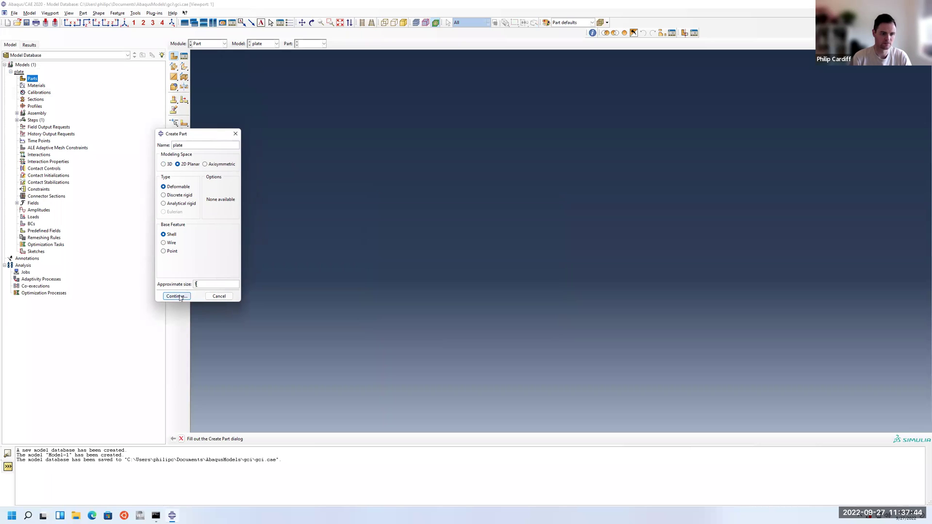
{"action": "left_click", "coordinate": [184, 296]}
Step: Sketch the plate rectangle from corner 0,0 to 0.2,0.1
{"action": "left_click", "coordinate": [184, 67]}
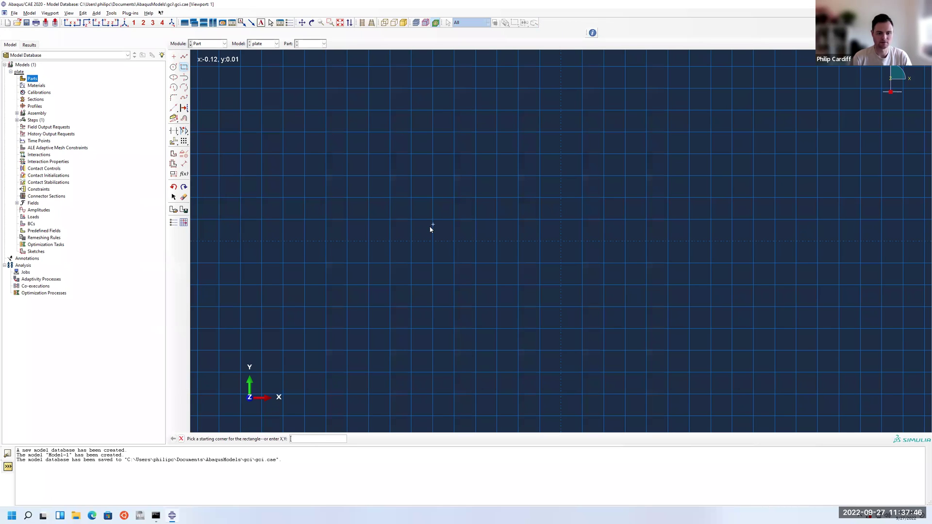
{"action": "type", "text": "0,0"}
{"action": "key", "text": "Return"}
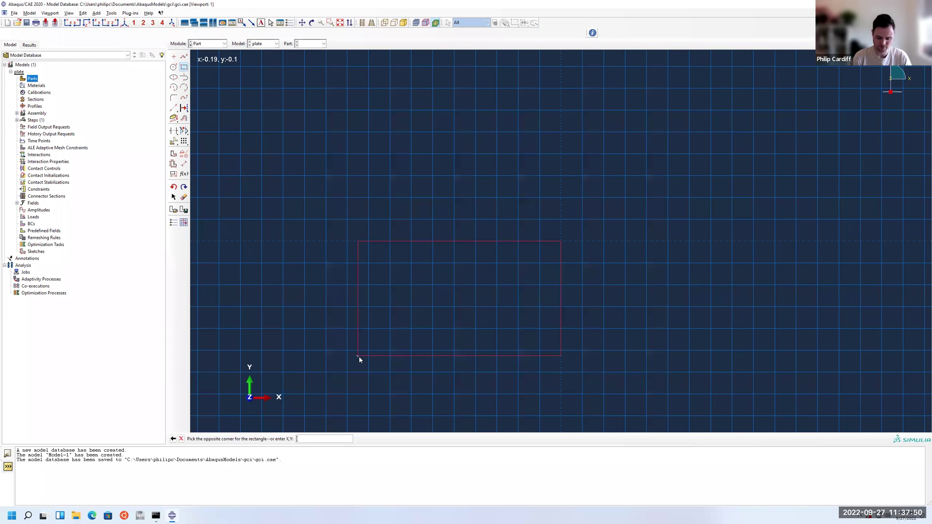
{"action": "type", "text": "0.2,0.1"}
{"action": "key", "text": "Return"}
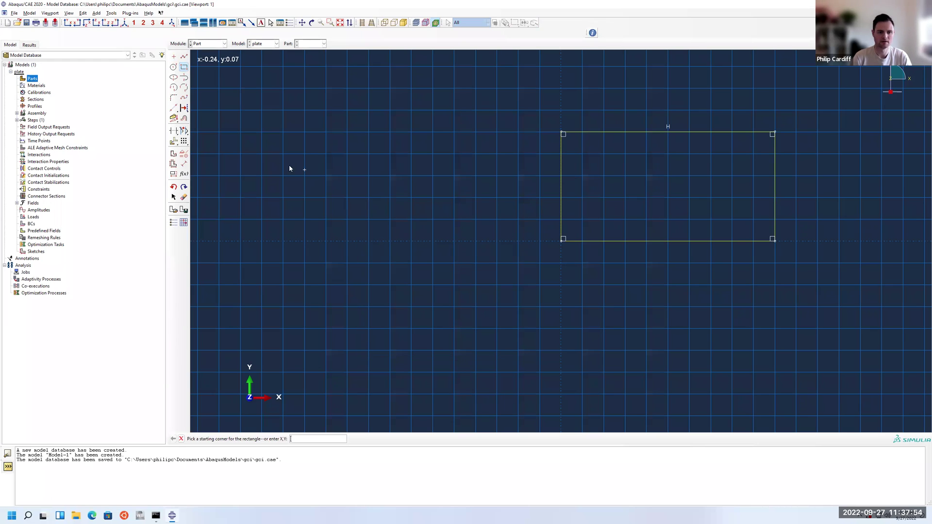
Step: Draw three circular holes: upper left, right, and lower middle of the plate
{"action": "left_click", "coordinate": [173, 67]}
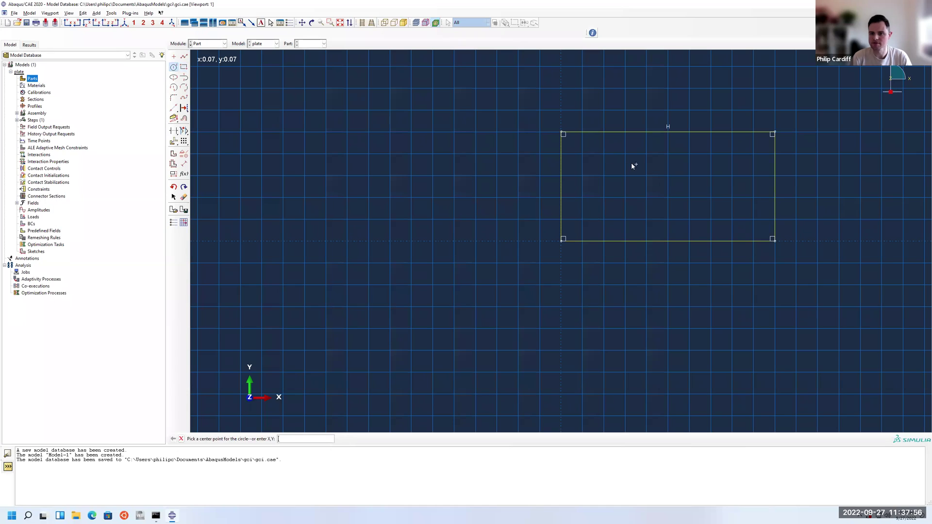
{"action": "left_click", "coordinate": [604, 165]}
{"action": "left_click", "coordinate": [614, 154]}
{"action": "left_click", "coordinate": [721, 203]}
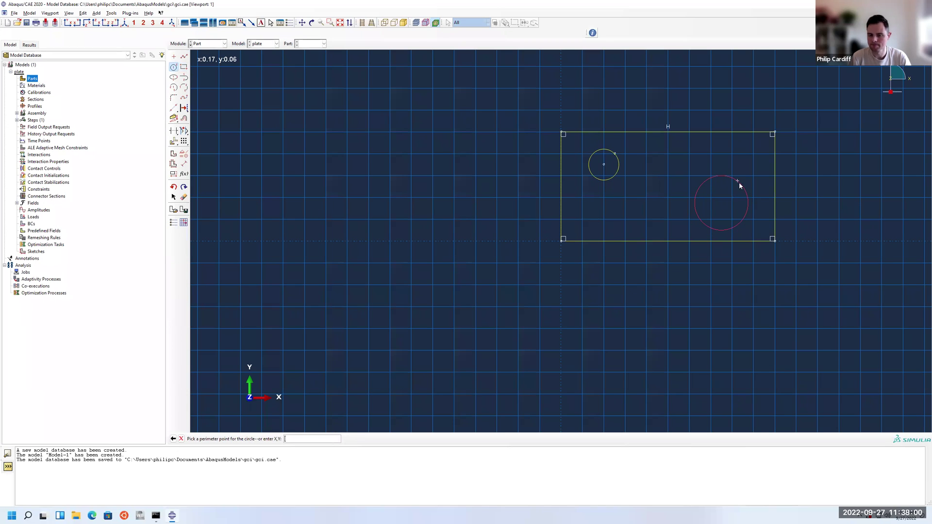
{"action": "left_click", "coordinate": [737, 180]}
{"action": "left_click", "coordinate": [631, 214]}
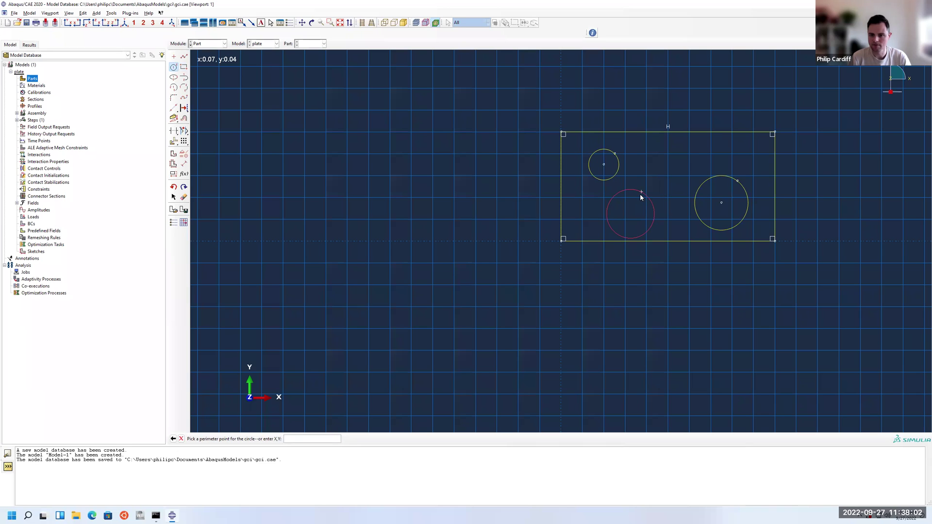
{"action": "left_click", "coordinate": [641, 198]}
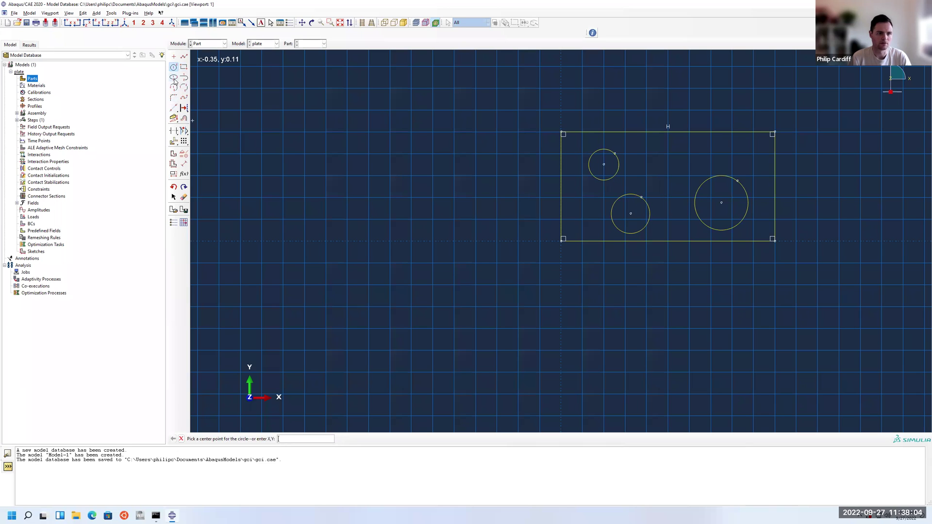
Step: Draw the long elliptical hole by its centre, major and minor axis points
{"action": "left_click", "coordinate": [174, 78]}
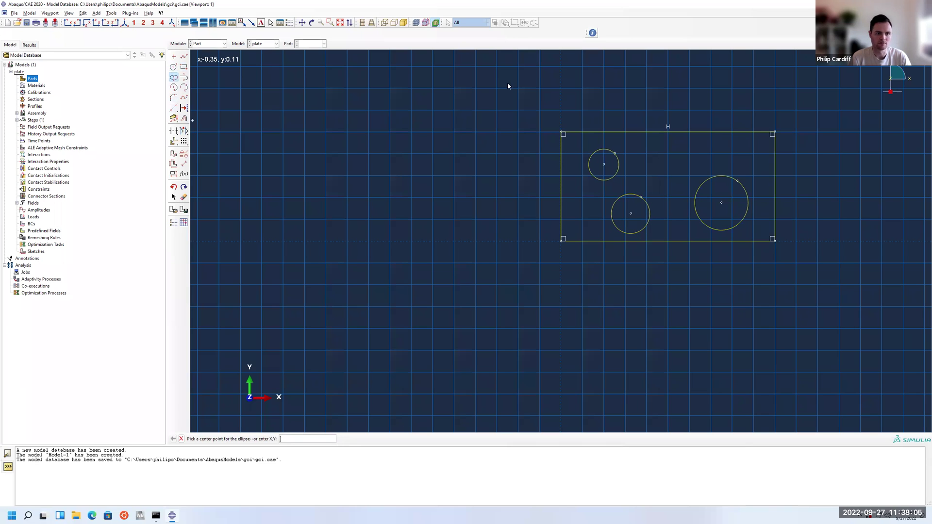
{"action": "left_click", "coordinate": [684, 153]}
{"action": "left_click", "coordinate": [743, 153]}
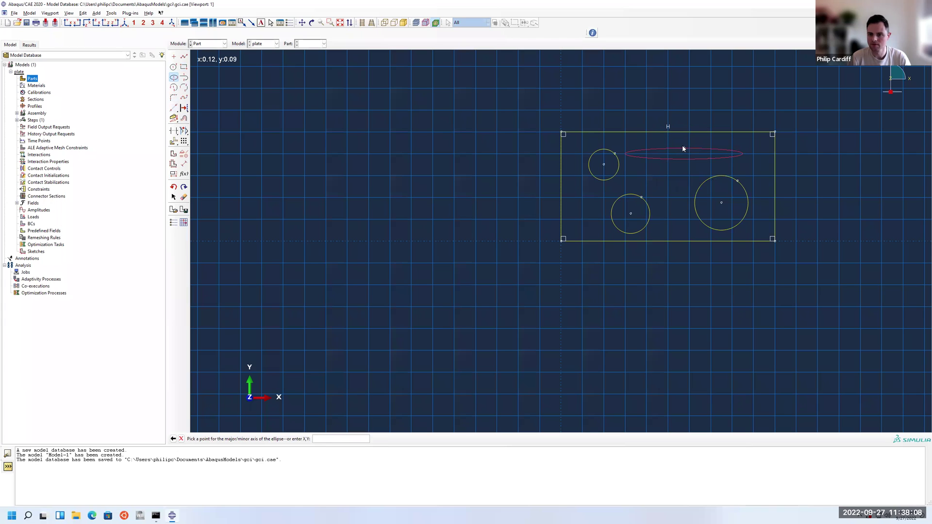
{"action": "left_click", "coordinate": [683, 142]}
{"action": "key", "text": "Escape"}
Step: Finish the sketch into the plate part and enter its mesh
{"action": "left_click", "coordinate": [268, 439]}
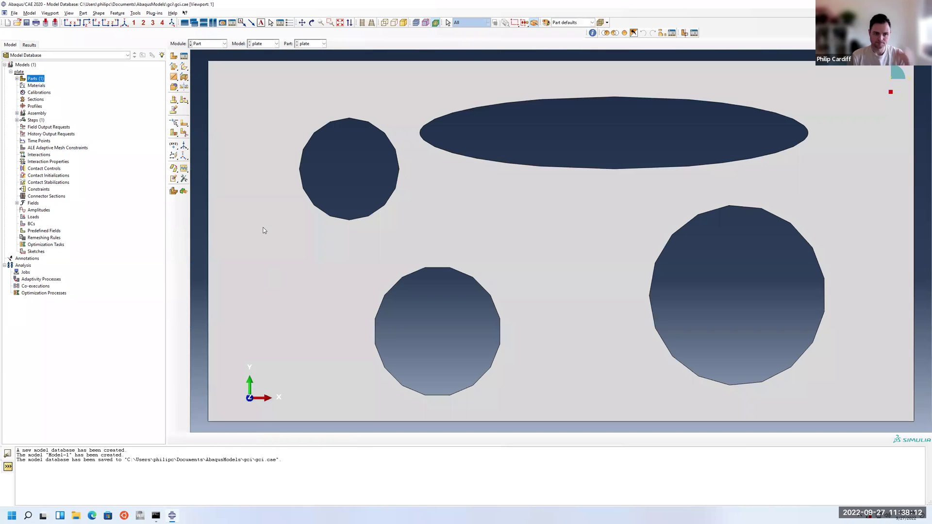
{"action": "left_click", "coordinate": [17, 78]}
{"action": "left_click", "coordinate": [22, 86]}
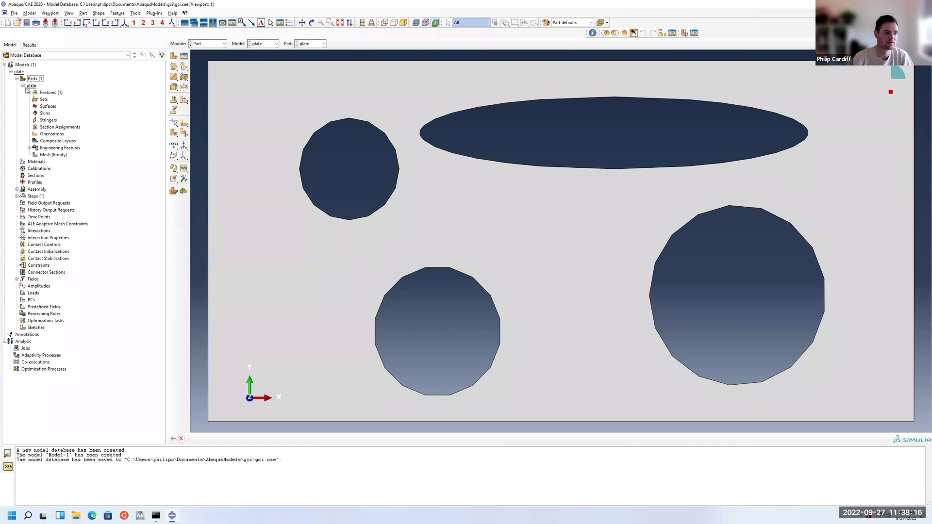
{"action": "double_click", "coordinate": [44, 154]}
Step: Seed all the plate's edges at an approximate global size of 0.01
{"action": "left_click", "coordinate": [174, 56]}
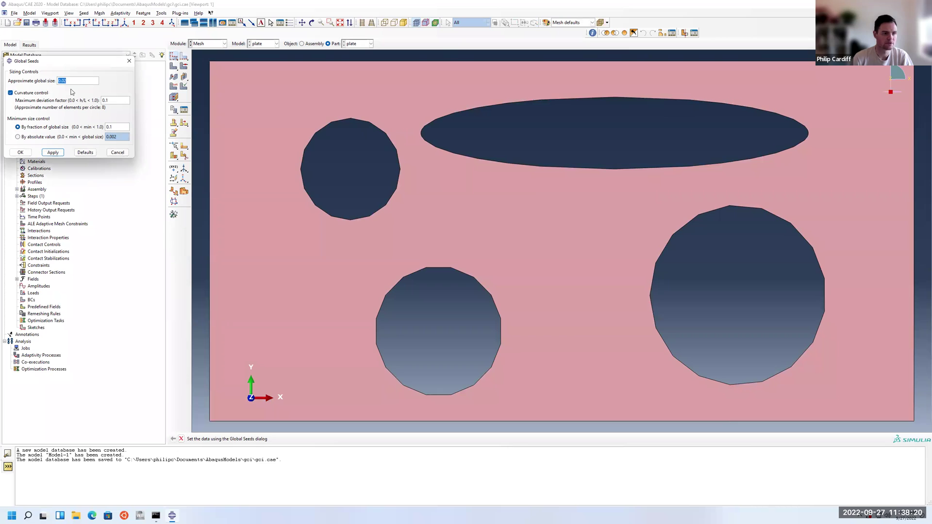
{"action": "left_click", "coordinate": [53, 153]}
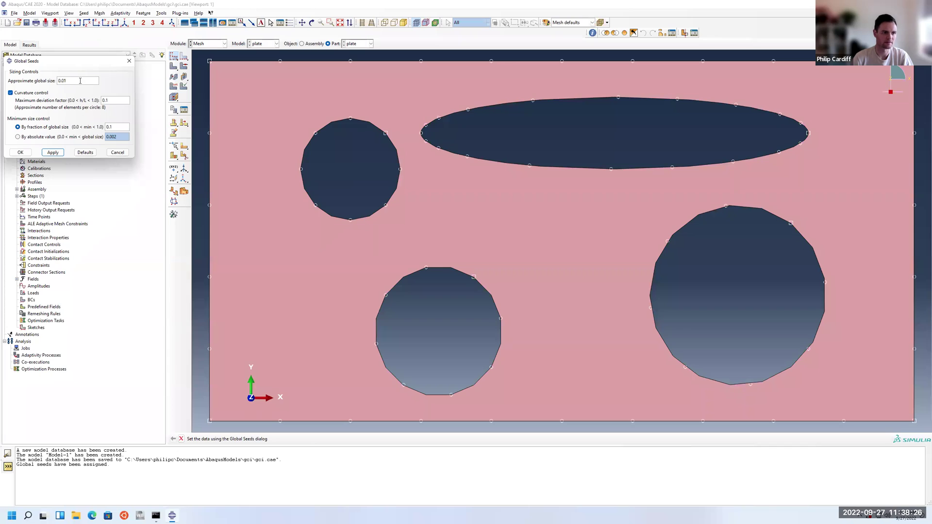
{"action": "left_click", "coordinate": [53, 153]}
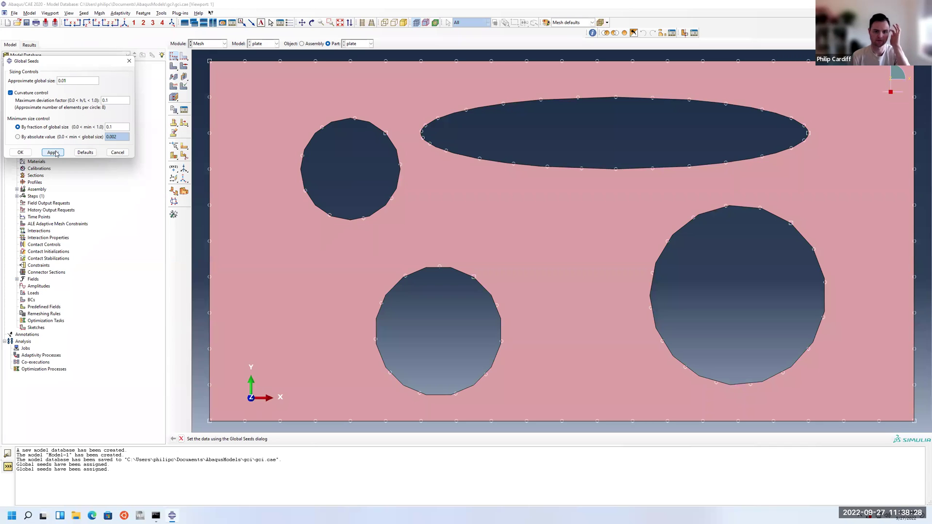
{"action": "left_click", "coordinate": [21, 153]}
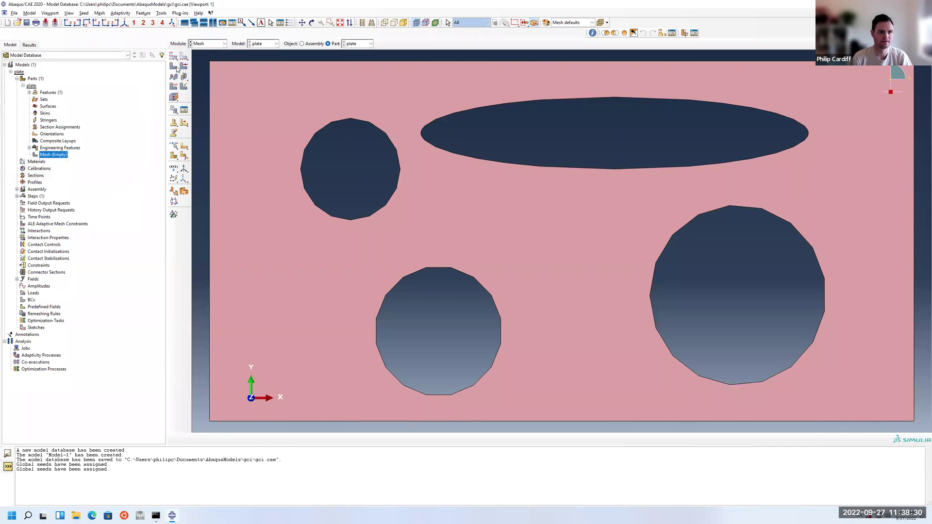
{"action": "left_click", "coordinate": [174, 67]}
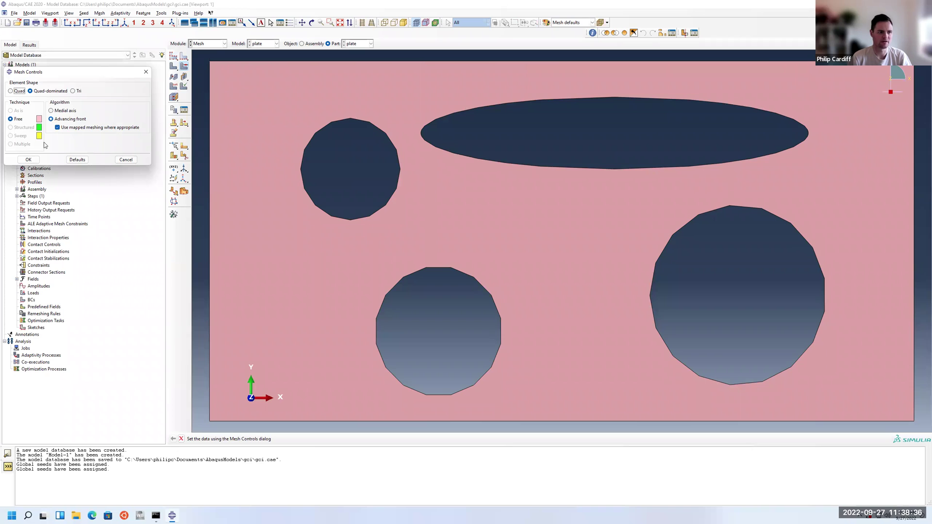
Step: Mesh the plate with quad-dominated free meshing into 206 elements
{"action": "left_click", "coordinate": [28, 159]}
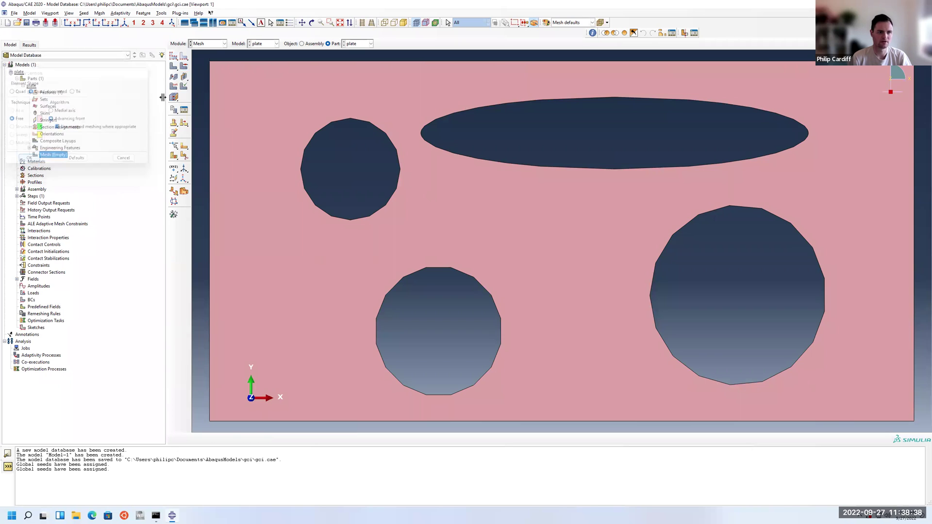
{"action": "left_click", "coordinate": [174, 66]}
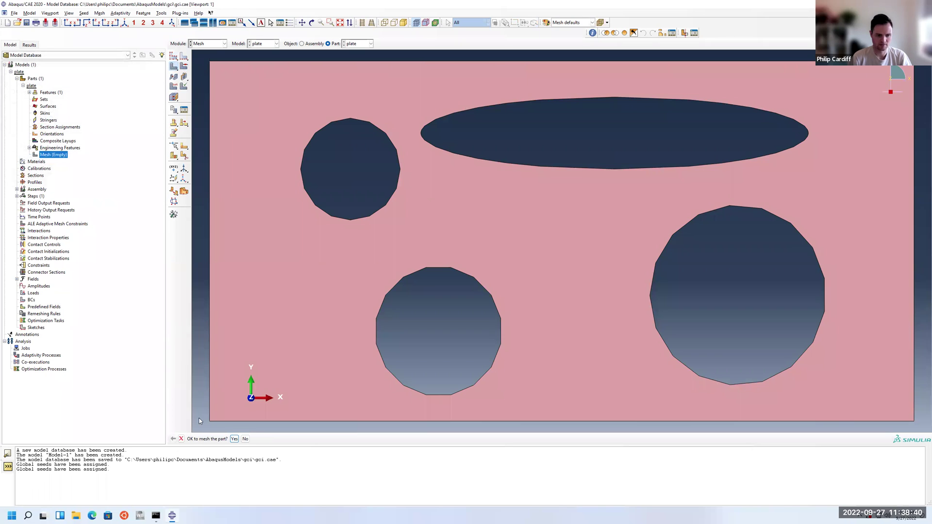
{"action": "left_click", "coordinate": [235, 439]}
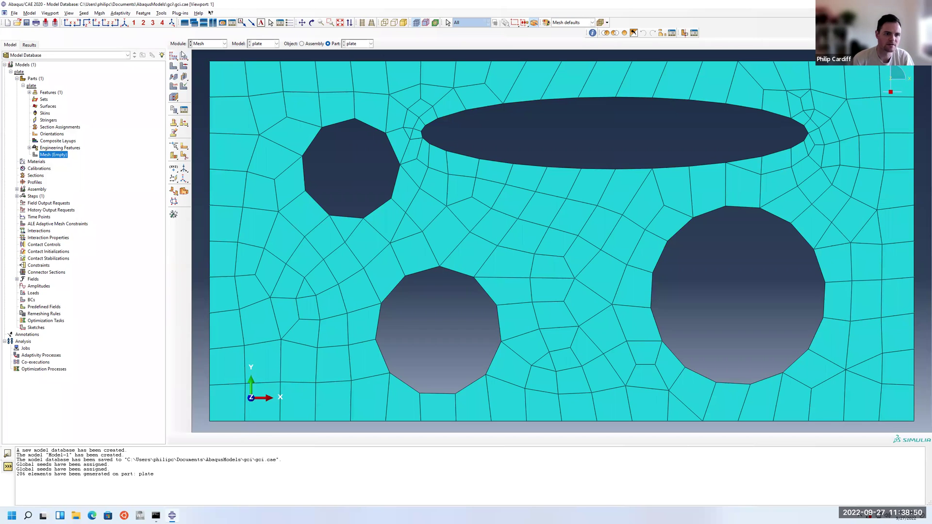
Step: Switch to triangular elements without mapped meshing and remesh into 393 triangles
{"action": "left_click", "coordinate": [181, 67]}
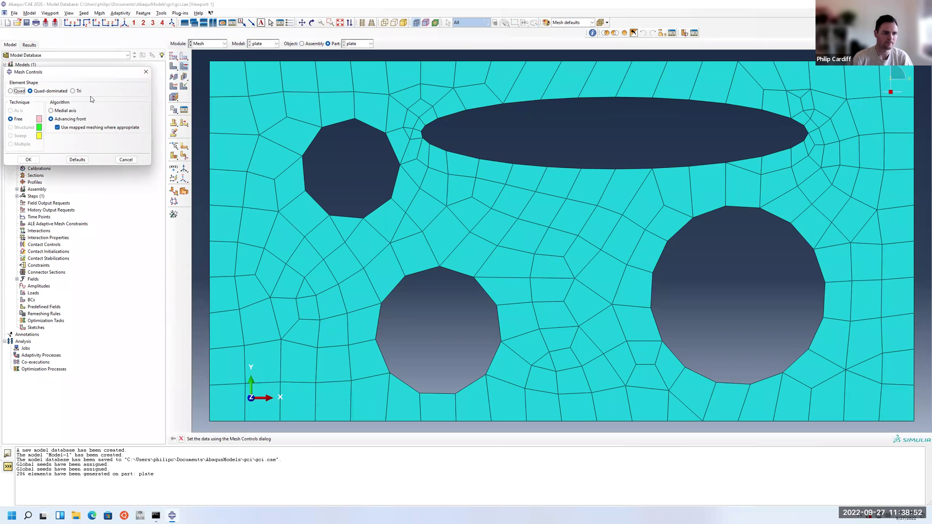
{"action": "left_click", "coordinate": [73, 91]}
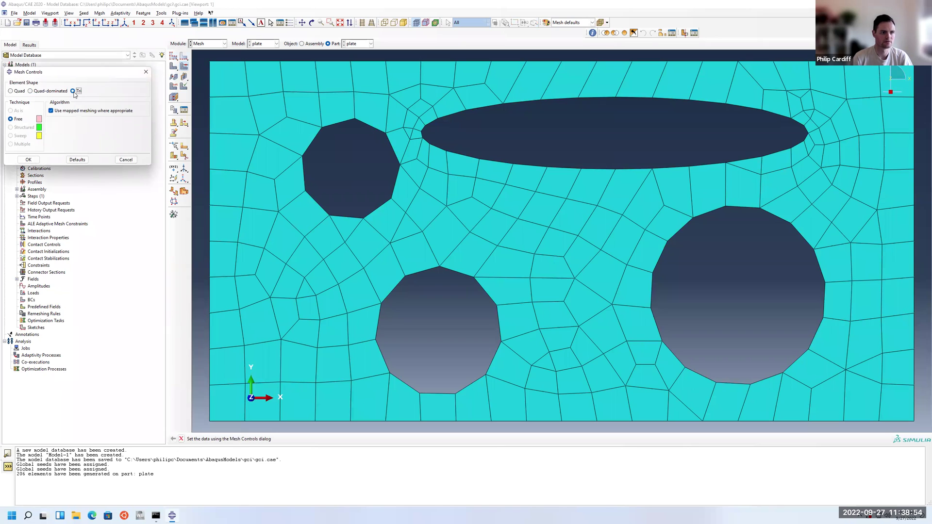
{"action": "left_click", "coordinate": [62, 111]}
{"action": "left_click", "coordinate": [28, 160]}
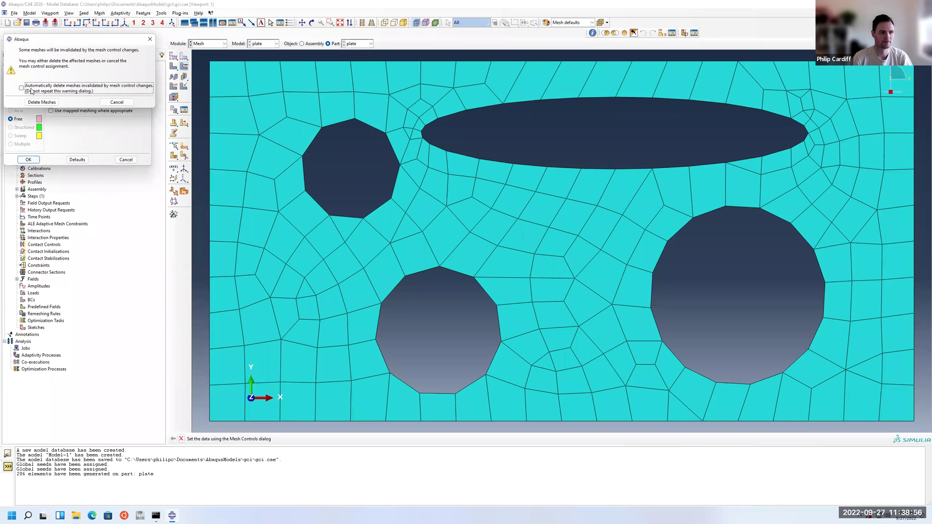
{"action": "key", "text": "Return"}
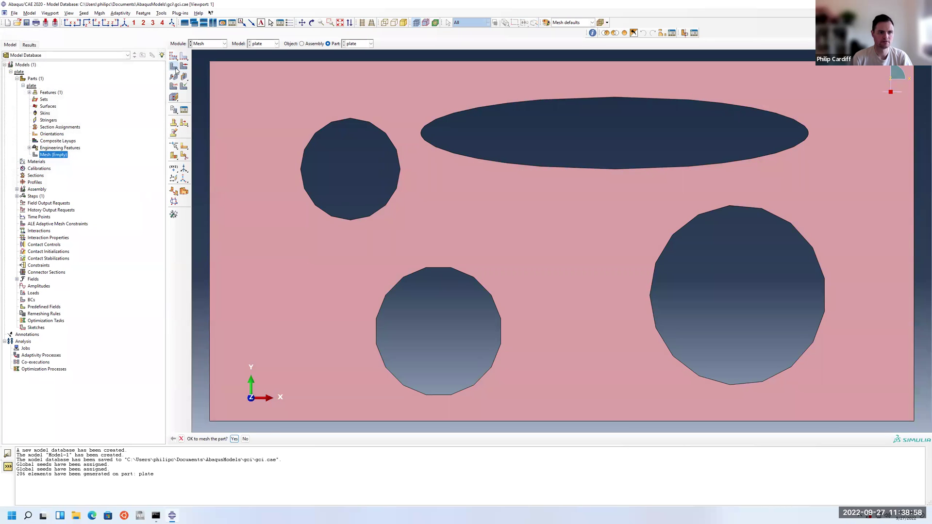
{"action": "middle_click", "coordinate": [221, 195]}
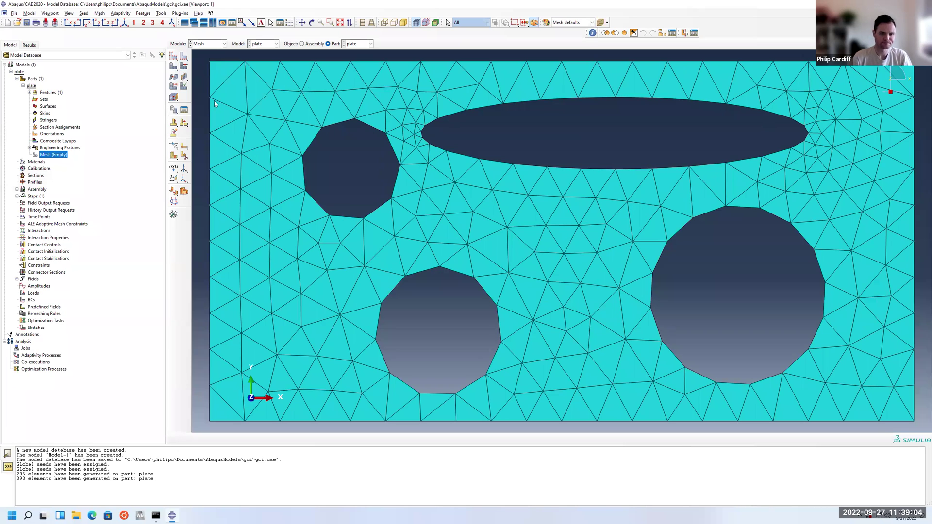
Step: Set the element type to plane stress triangles (CPS3)
{"action": "left_click", "coordinate": [174, 86]}
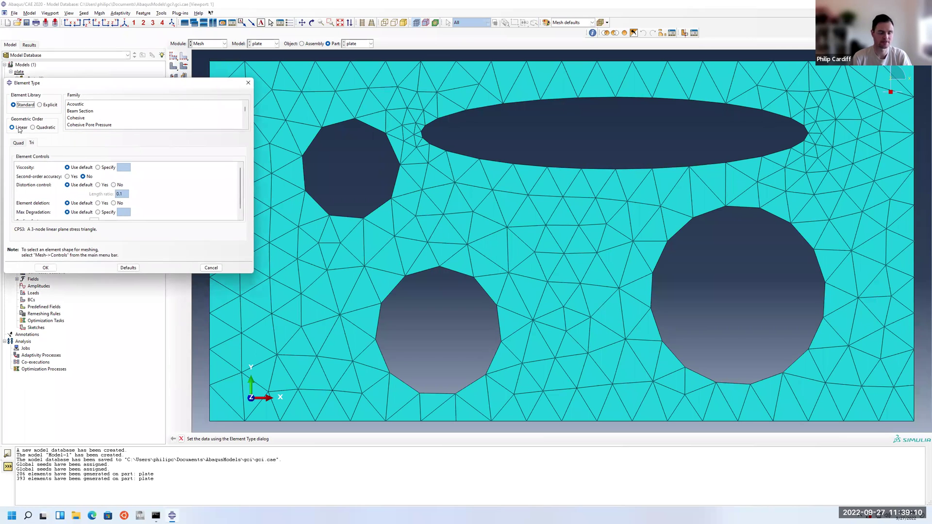
{"action": "scroll", "coordinate": [160, 115], "scroll_direction": "down", "scroll_amount": 3}
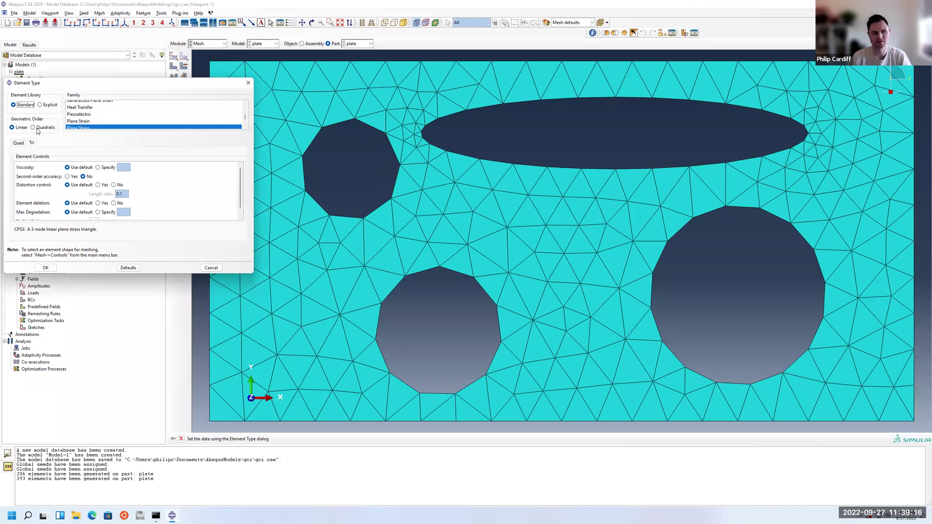
{"action": "left_click", "coordinate": [46, 268]}
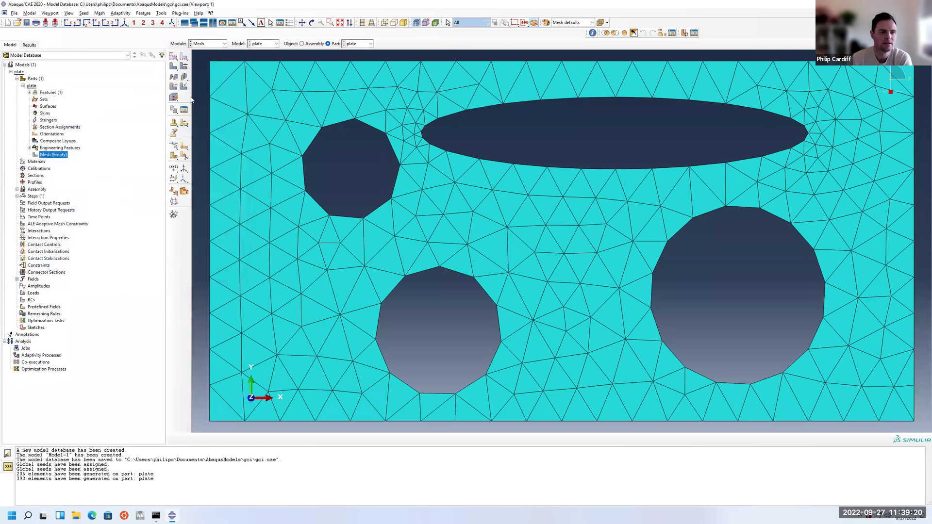
Step: Create a steel material with elastic modulus 200e9 and Poisson's ratio 0.3
{"action": "double_click", "coordinate": [36, 162]}
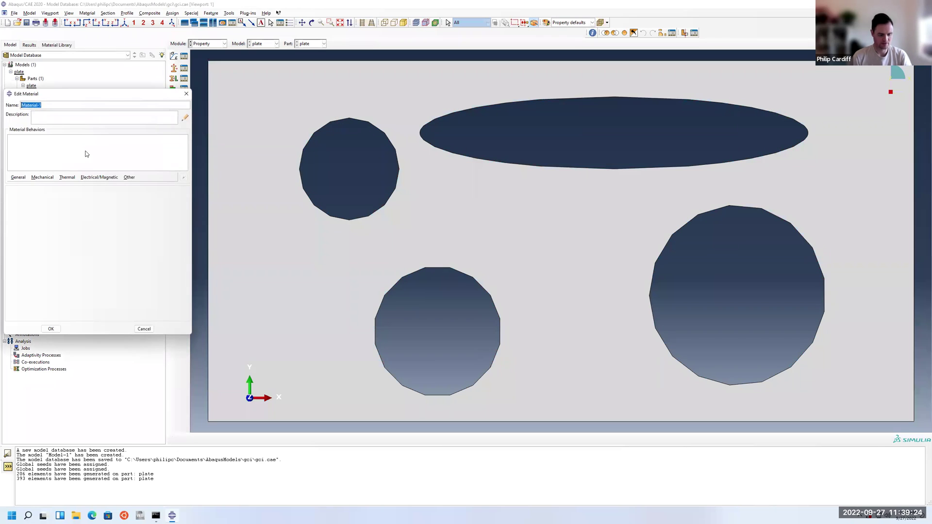
{"action": "type", "text": "steel"}
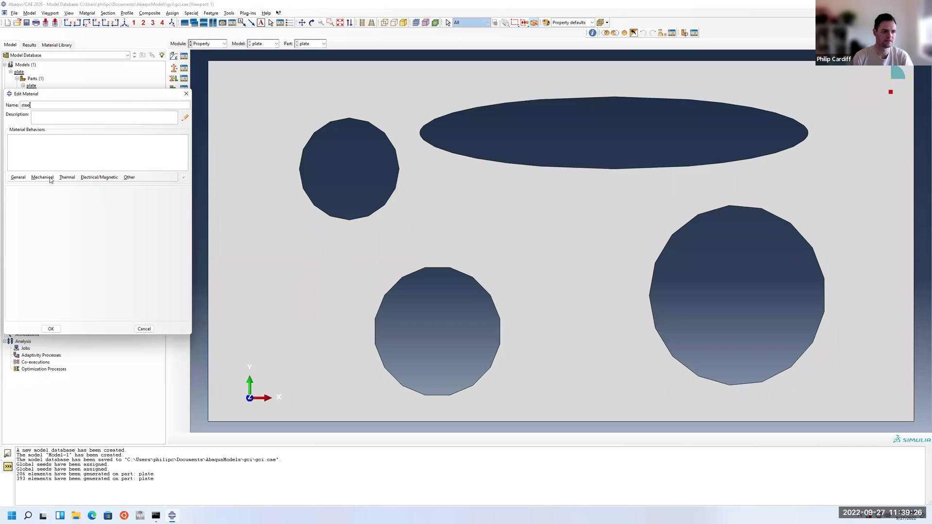
{"action": "left_click", "coordinate": [42, 178]}
{"action": "mouse_move", "coordinate": [45, 186]}
{"action": "left_click", "coordinate": [136, 185]}
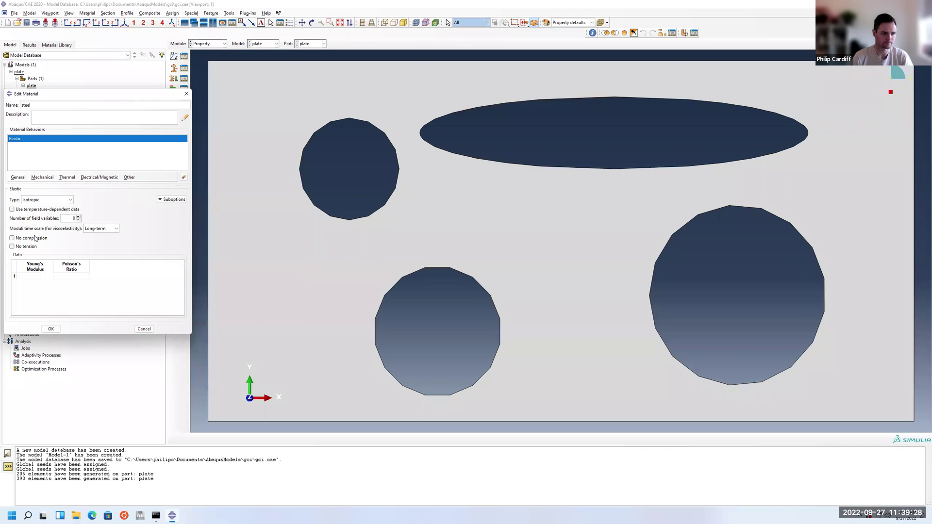
{"action": "left_click", "coordinate": [36, 276]}
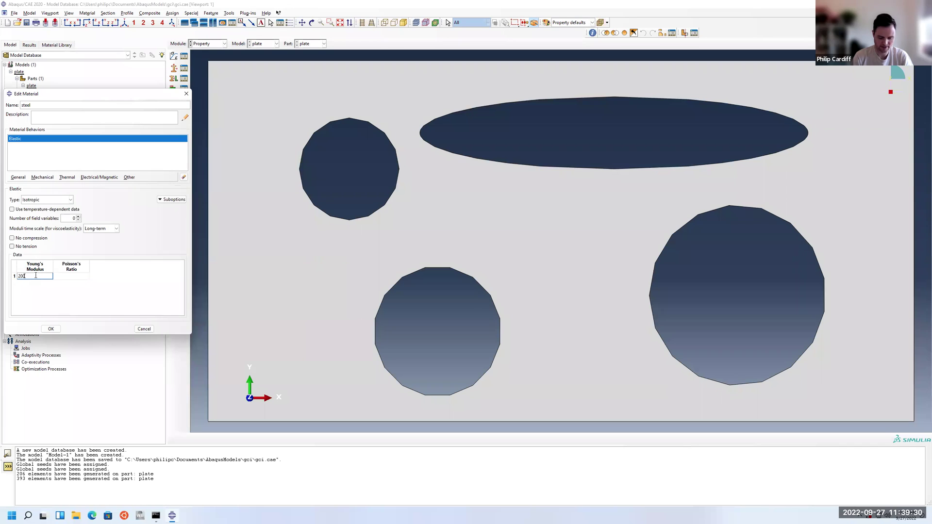
{"action": "type", "text": "200e9"}
{"action": "key", "text": "Tab"}
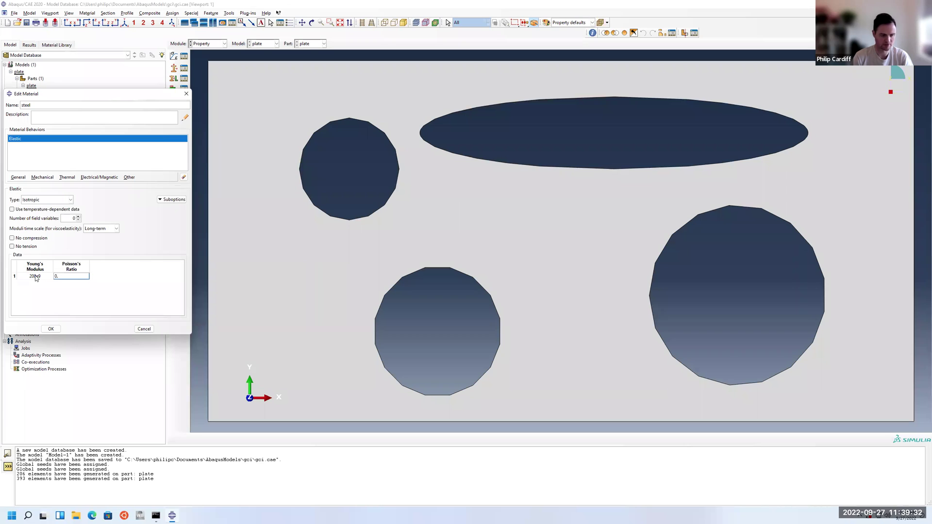
{"action": "type", "text": "0.3"}
{"action": "left_click", "coordinate": [51, 328]}
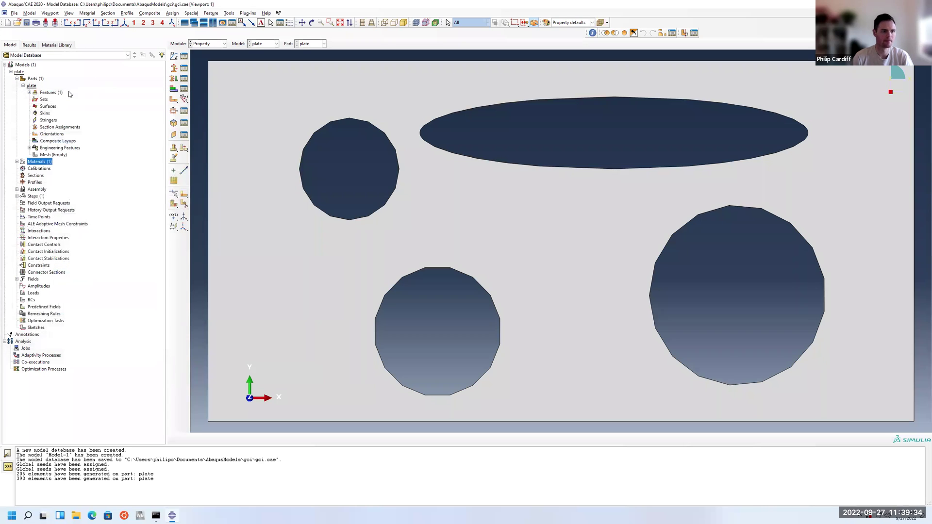
Step: Create a solid homogeneous section named steel
{"action": "double_click", "coordinate": [36, 175]}
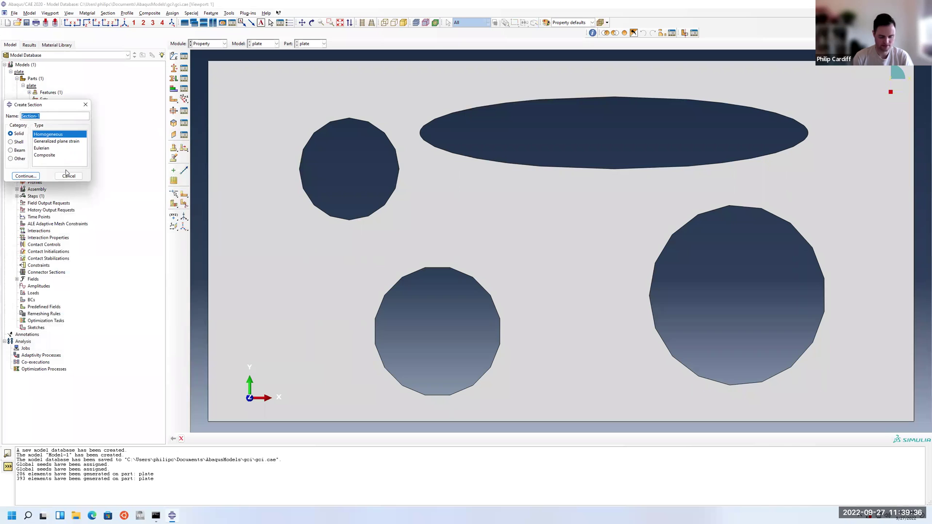
{"action": "type", "text": "steel"}
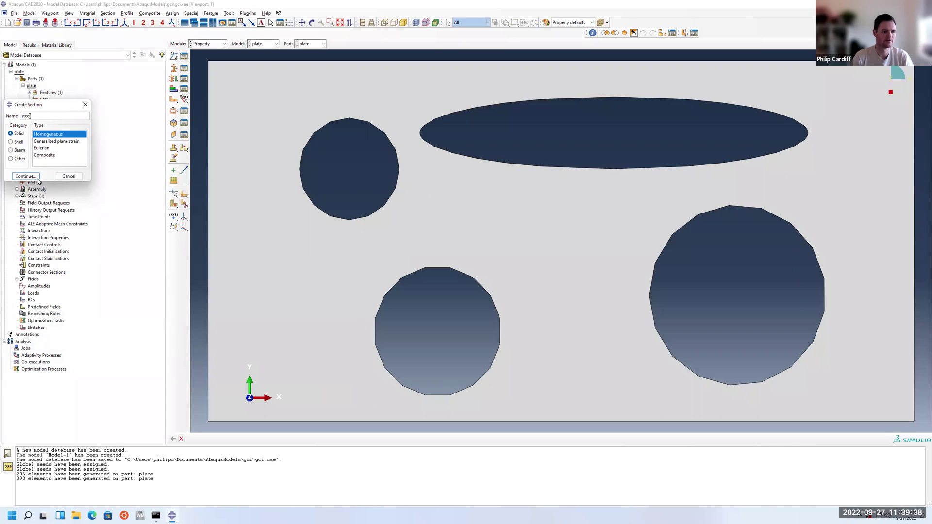
{"action": "left_click", "coordinate": [21, 177]}
{"action": "left_click", "coordinate": [22, 170]}
Step: Assign the steel section to the whole plate as region set all
{"action": "double_click", "coordinate": [54, 128]}
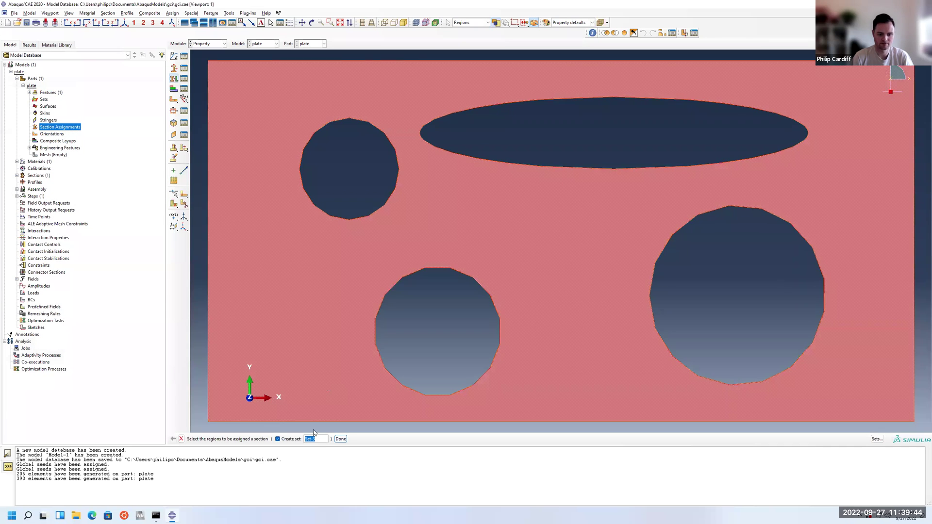
{"action": "type", "text": "all"}
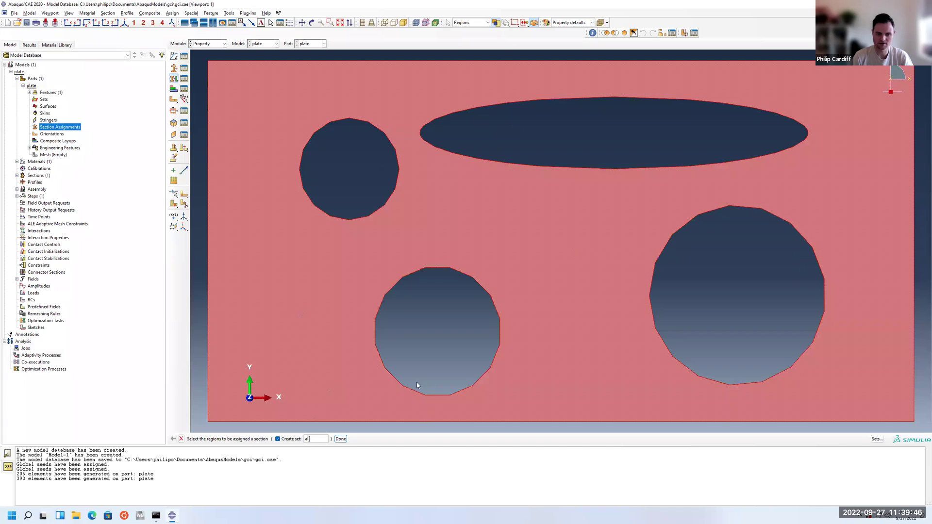
{"action": "left_click", "coordinate": [341, 439]}
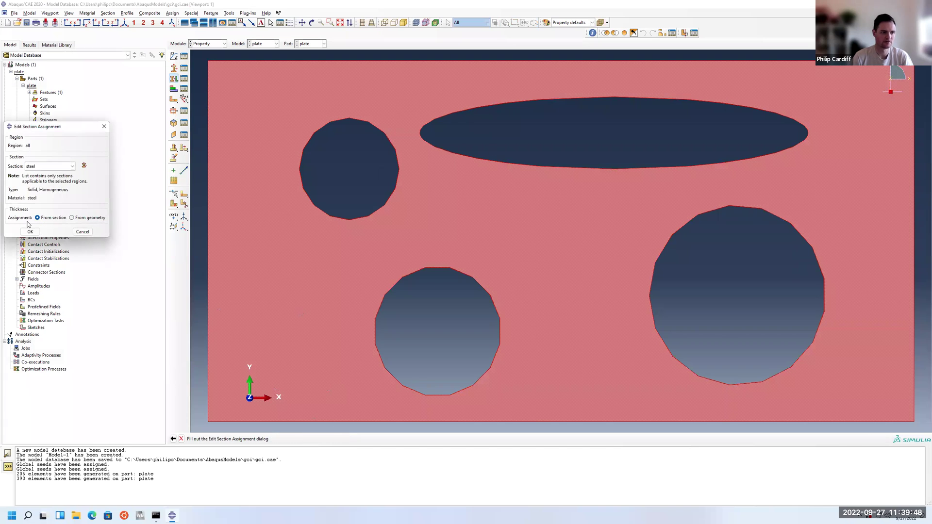
{"action": "left_click", "coordinate": [30, 232]}
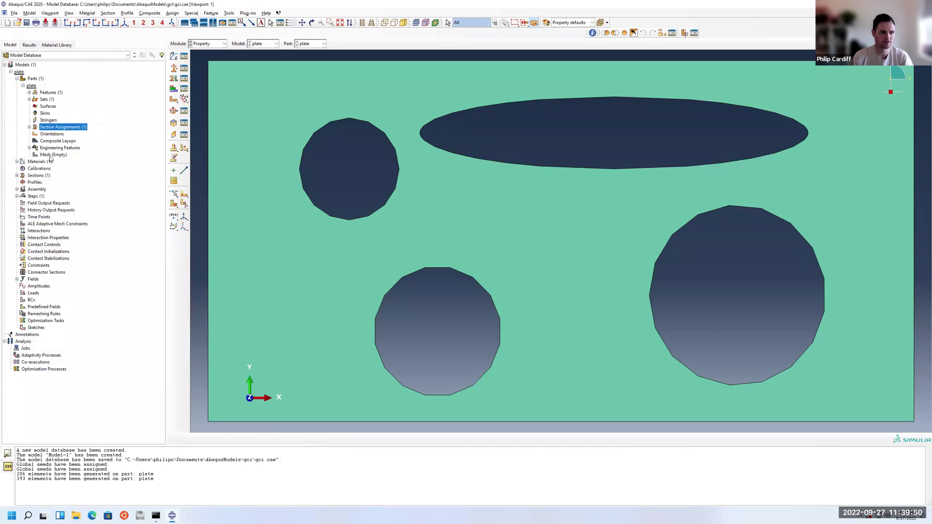
Step: Add an instance of the meshed plate part to the assembly
{"action": "left_click", "coordinate": [17, 190]}
{"action": "double_click", "coordinate": [41, 197]}
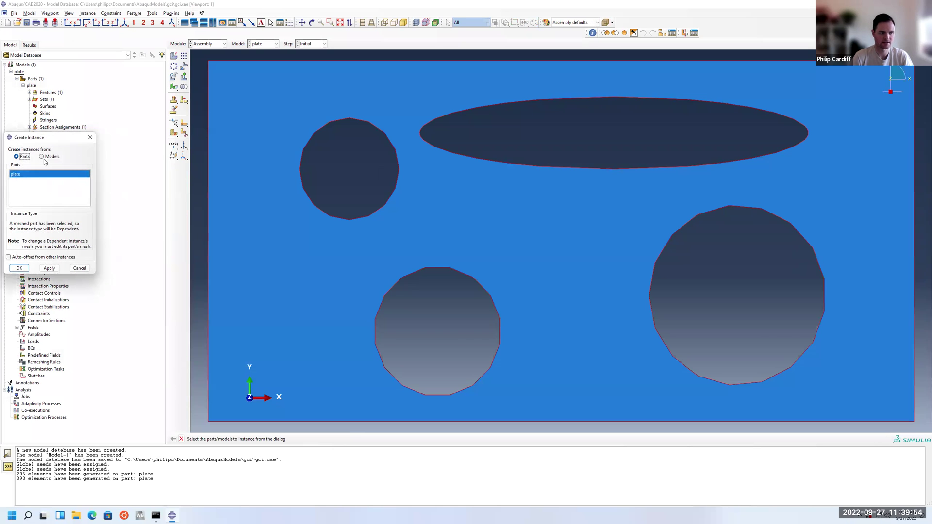
{"action": "left_click", "coordinate": [19, 268]}
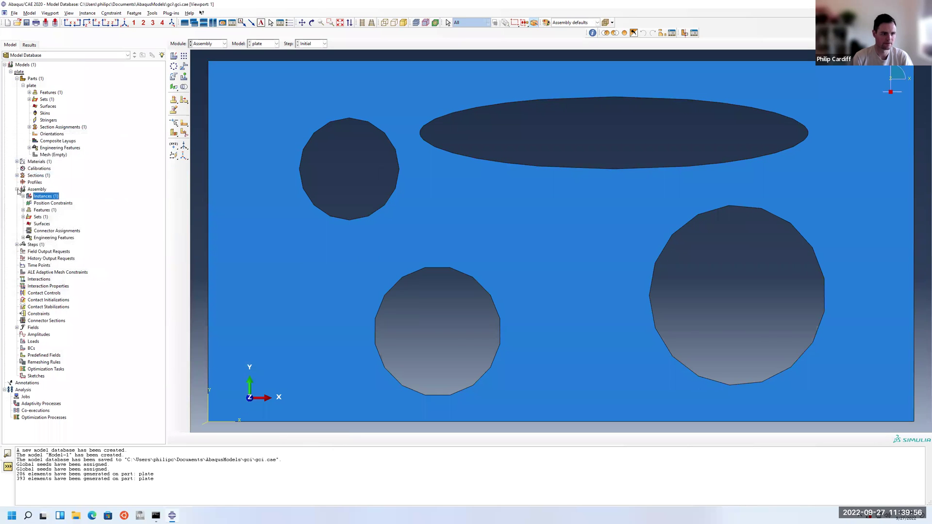
{"action": "left_click", "coordinate": [17, 190]}
Step: Create a Static, General step, Step-1, with default settings
{"action": "left_click", "coordinate": [33, 197]}
{"action": "double_click", "coordinate": [32, 197]}
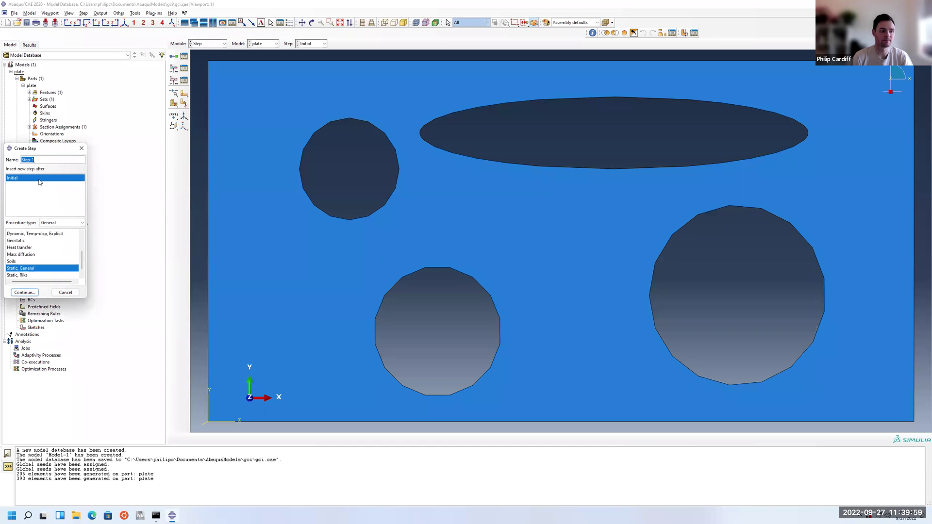
{"action": "left_click", "coordinate": [25, 293]}
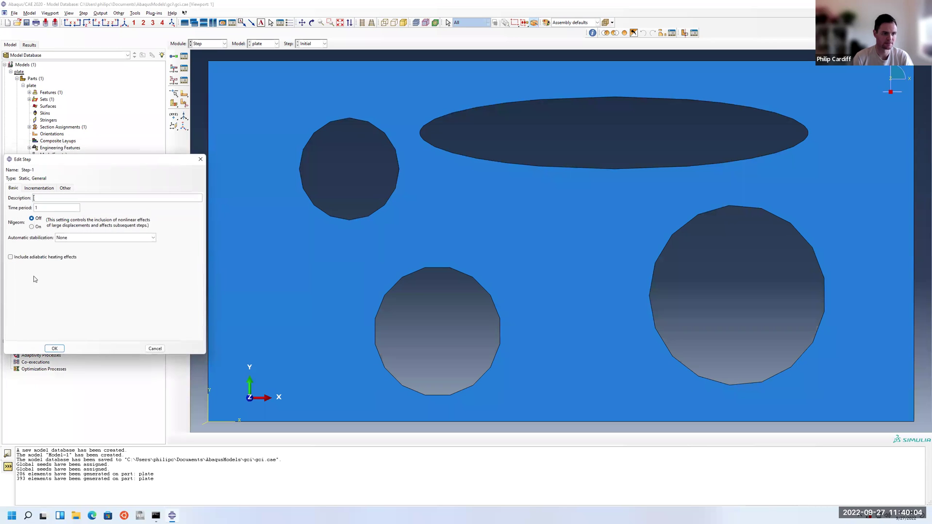
{"action": "left_click", "coordinate": [55, 349]}
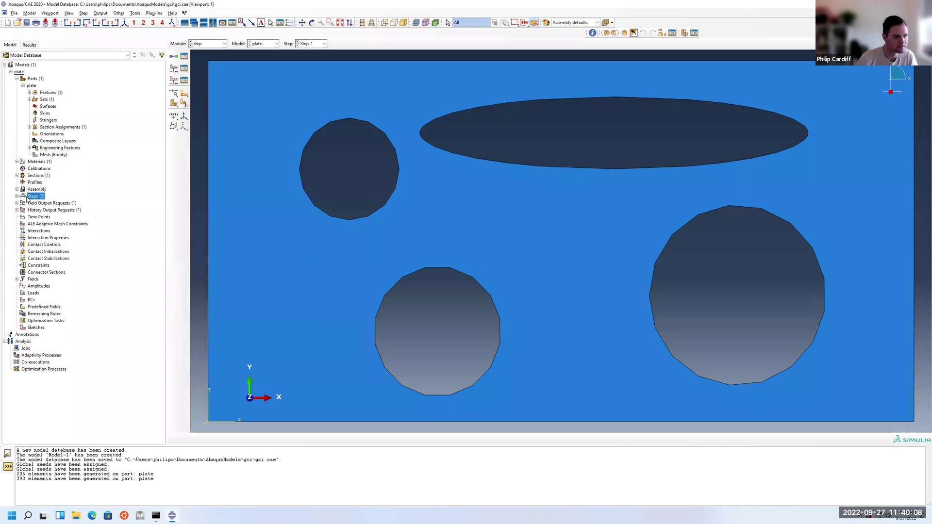
Step: Fix the plate's left edge (set left) with an ENCASTRE boundary condition named left
{"action": "double_click", "coordinate": [32, 299]}
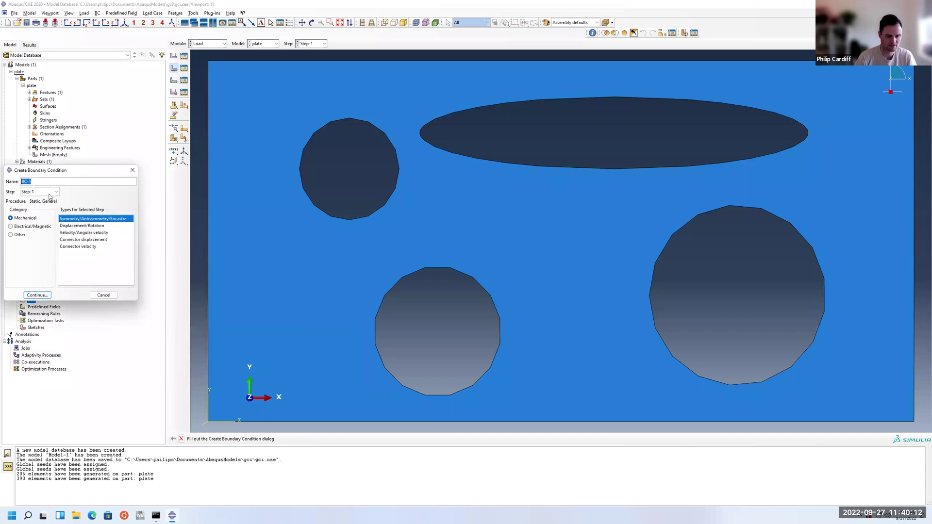
{"action": "type", "text": "left"}
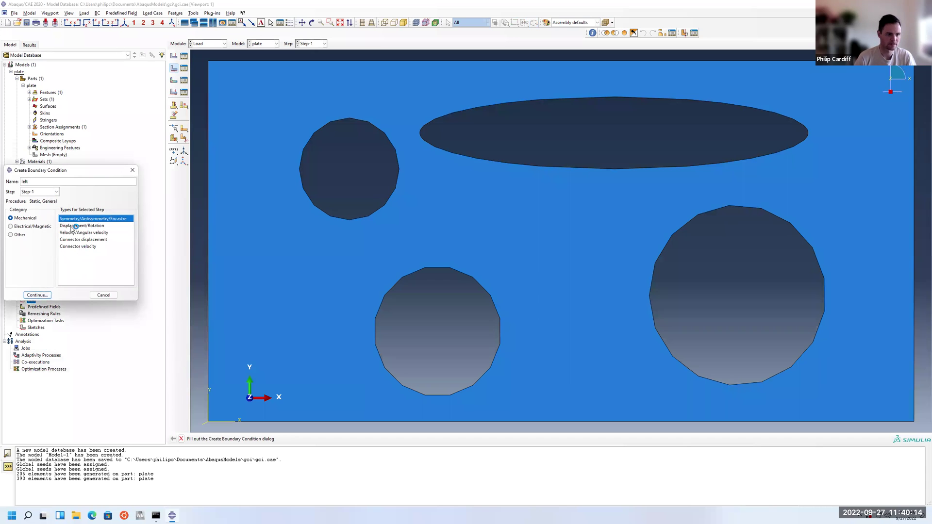
{"action": "left_click", "coordinate": [37, 295]}
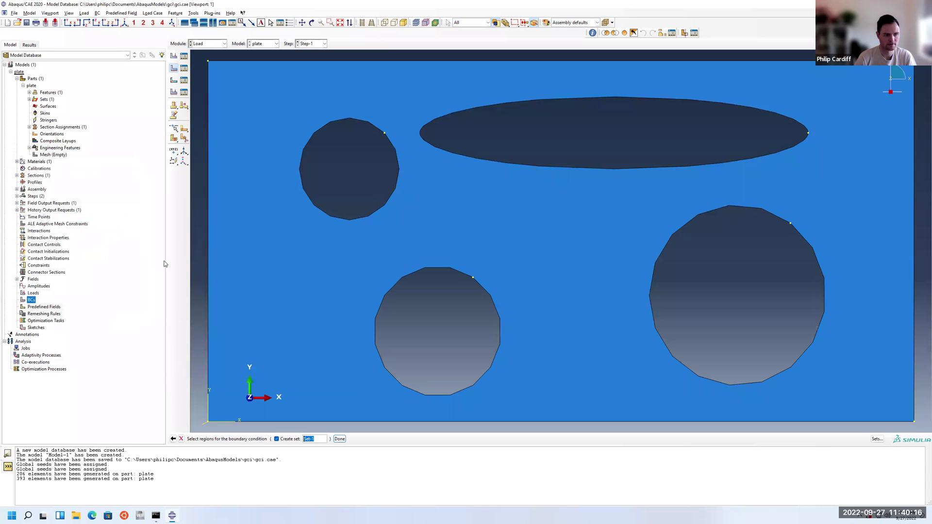
{"action": "left_click", "coordinate": [208, 231]}
{"action": "type", "text": "left"}
{"action": "left_click", "coordinate": [340, 439]}
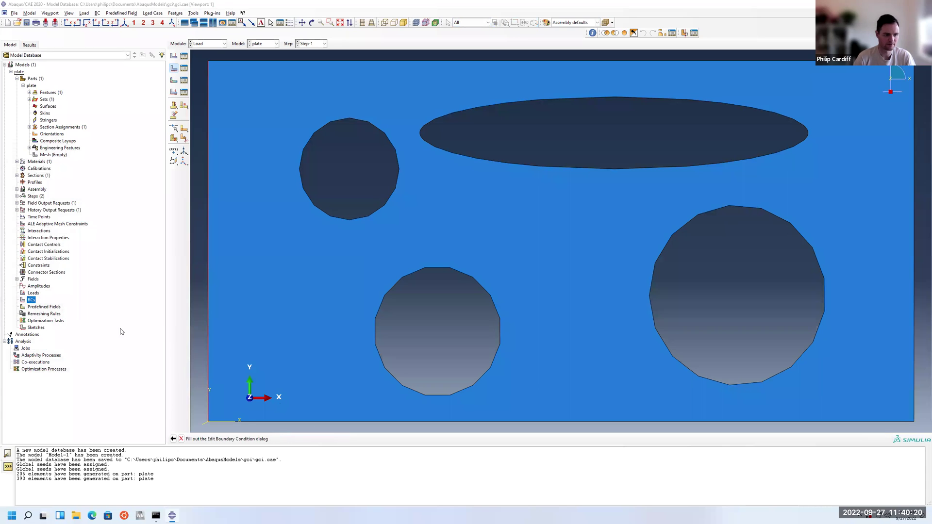
{"action": "left_click", "coordinate": [27, 286]}
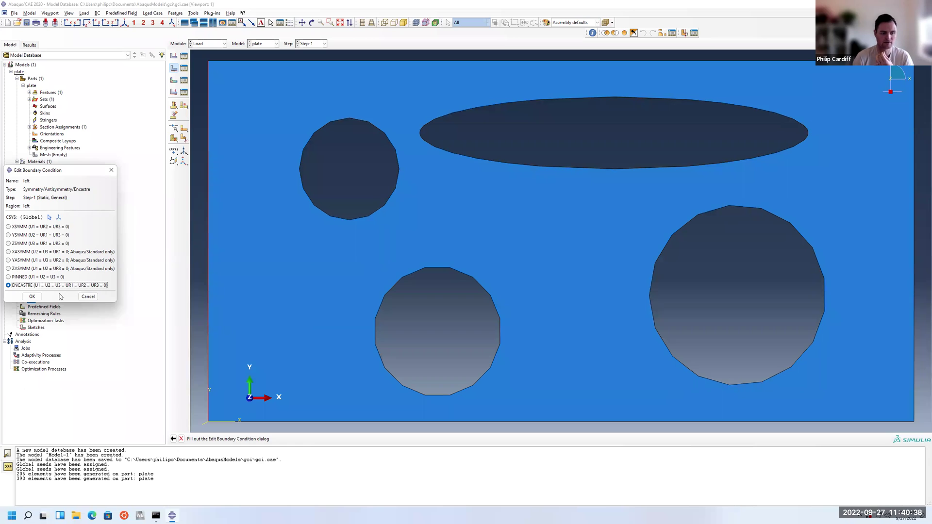
{"action": "left_click", "coordinate": [33, 296]}
{"action": "double_click", "coordinate": [32, 293]}
Step: Apply a -1e6 pressure load named right on the right-edge surface right
{"action": "left_click", "coordinate": [85, 255]}
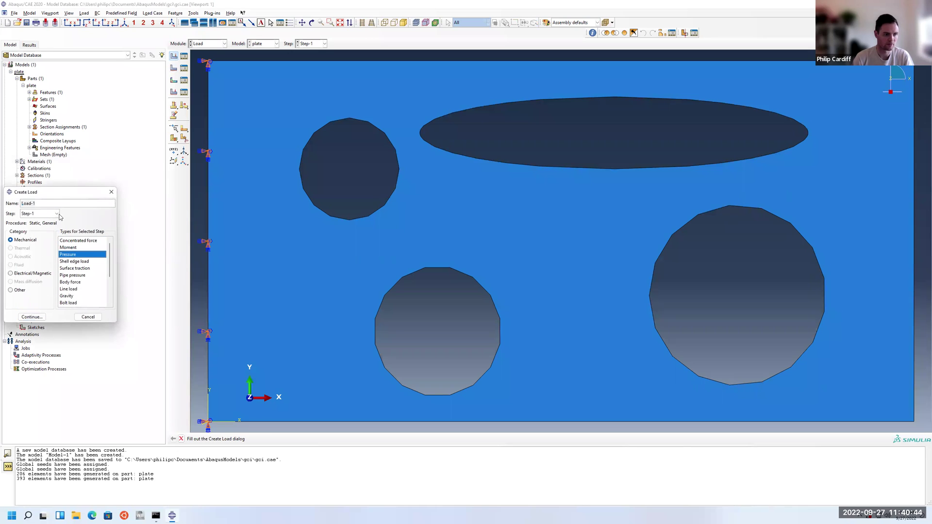
{"action": "left_click", "coordinate": [29, 203]}
{"action": "type", "text": "right"}
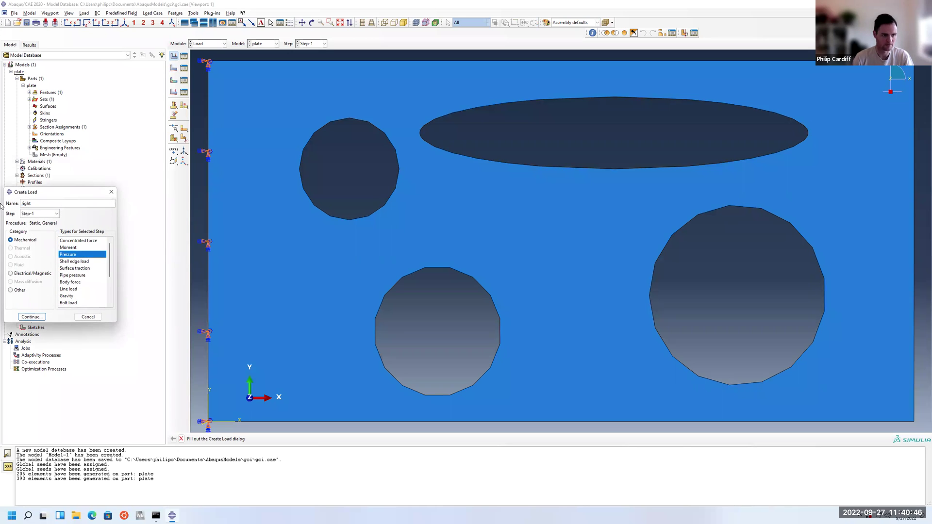
{"action": "left_click", "coordinate": [31, 316]}
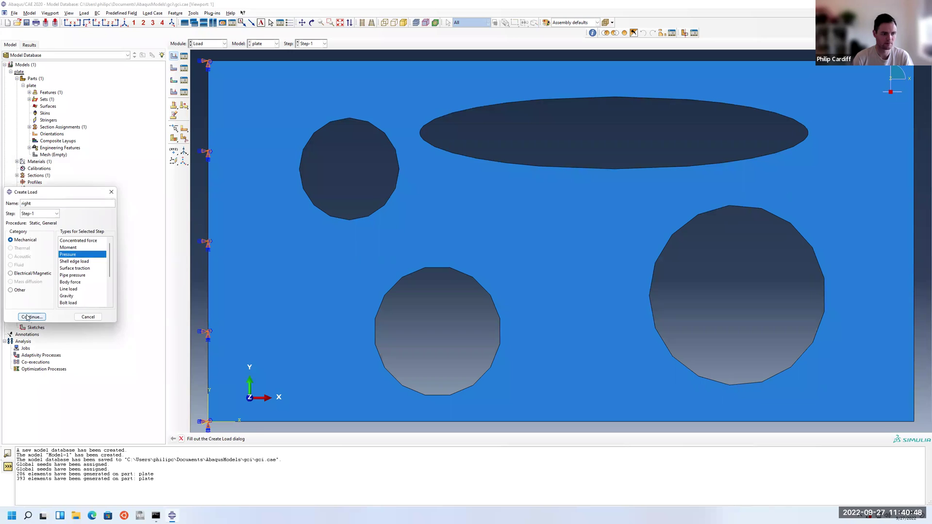
{"action": "left_click", "coordinate": [915, 212]}
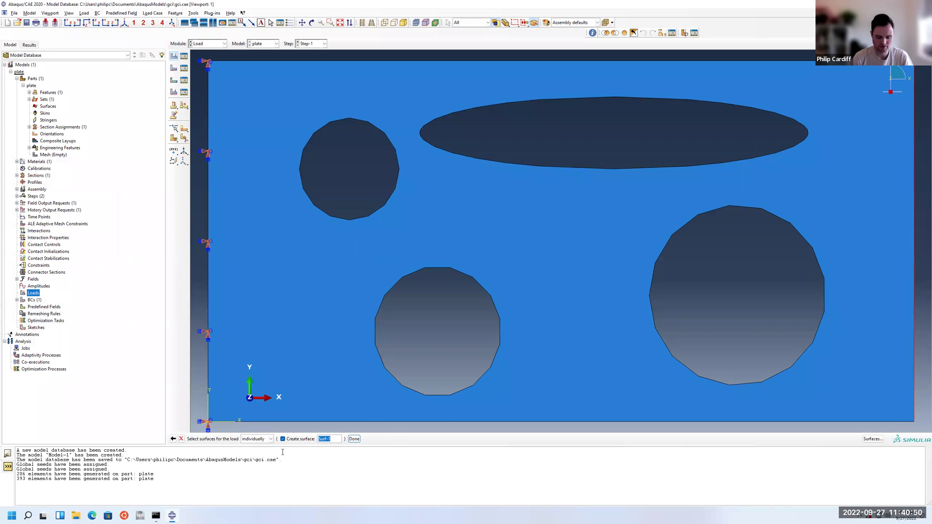
{"action": "type", "text": "right"}
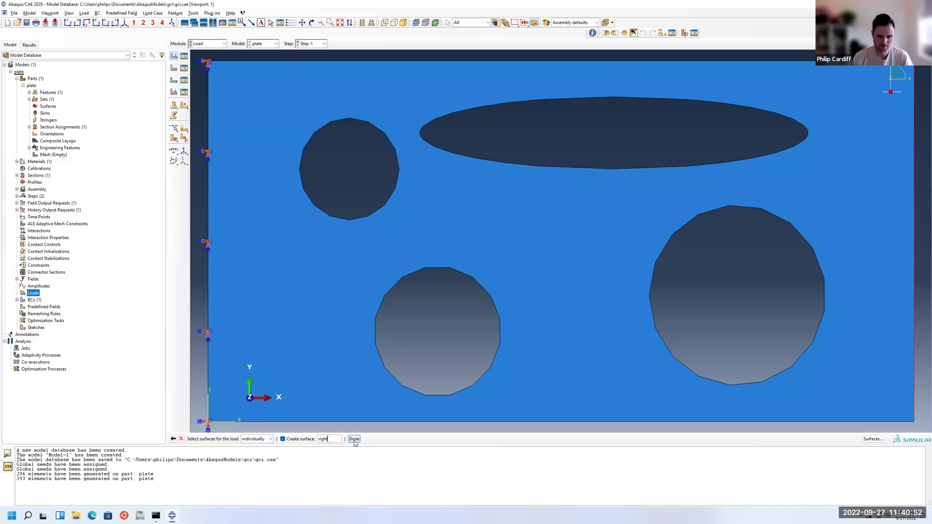
{"action": "left_click", "coordinate": [354, 439]}
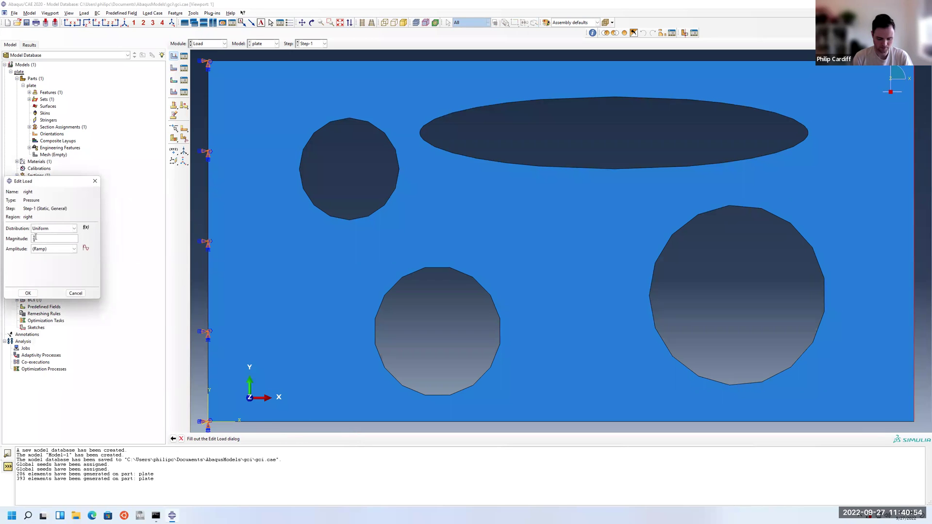
{"action": "type", "text": "-1e6"}
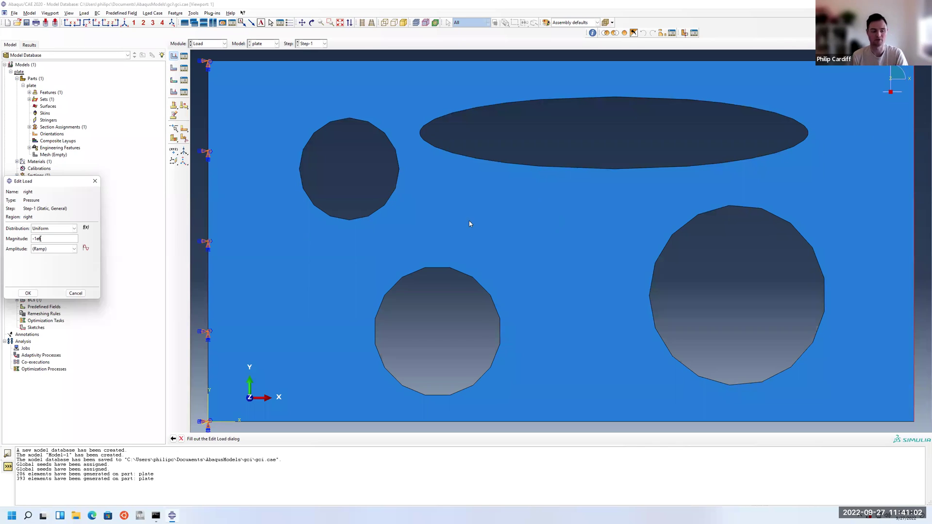
{"action": "left_click", "coordinate": [27, 294]}
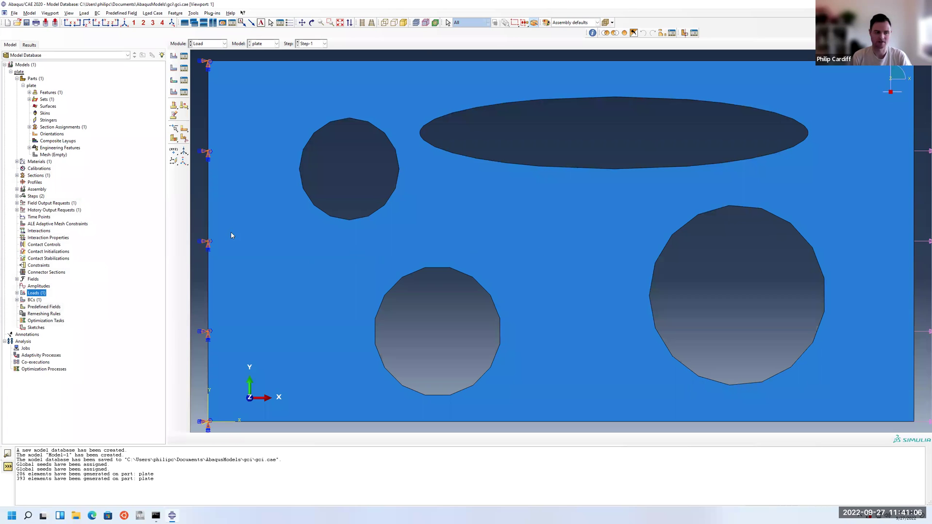
Step: Save the model and create an analysis job named plate
{"action": "left_click", "coordinate": [27, 23]}
{"action": "left_click", "coordinate": [25, 348]}
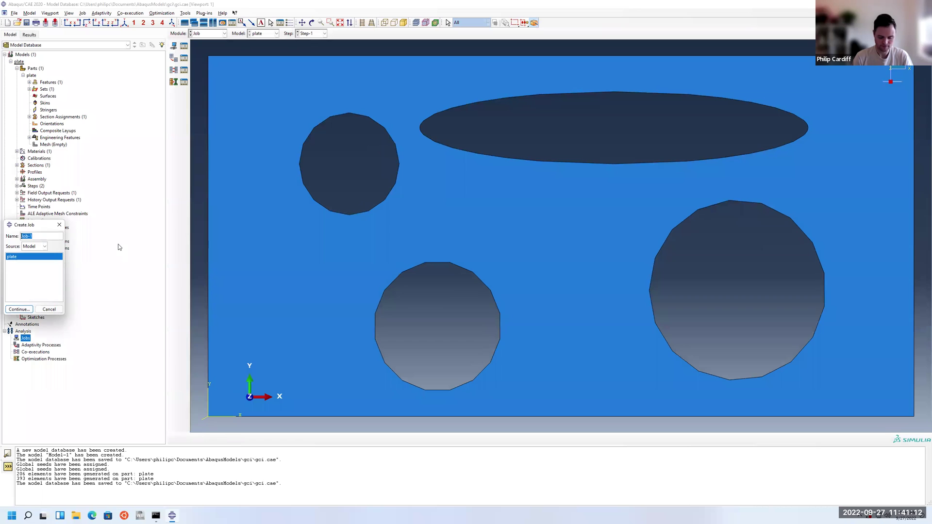
{"action": "type", "text": "plate"}
{"action": "left_click", "coordinate": [19, 309]}
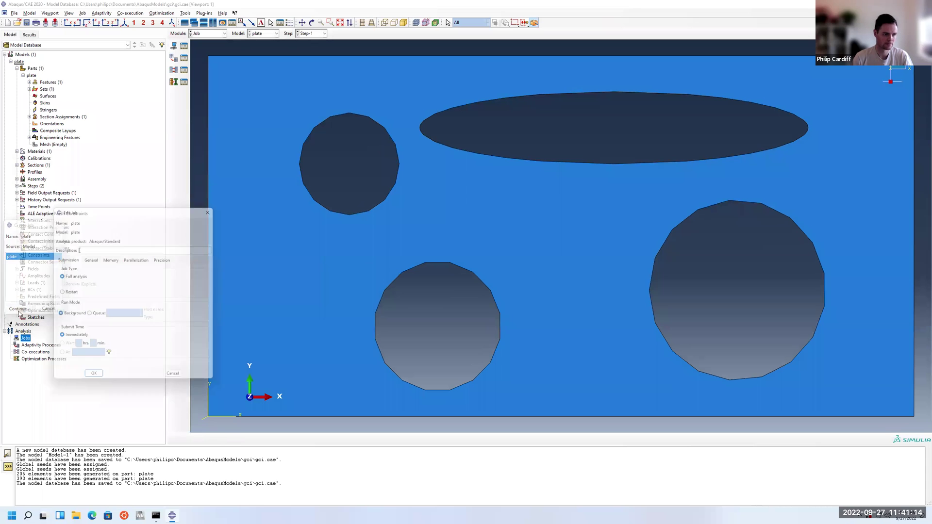
{"action": "left_click", "coordinate": [92, 380]}
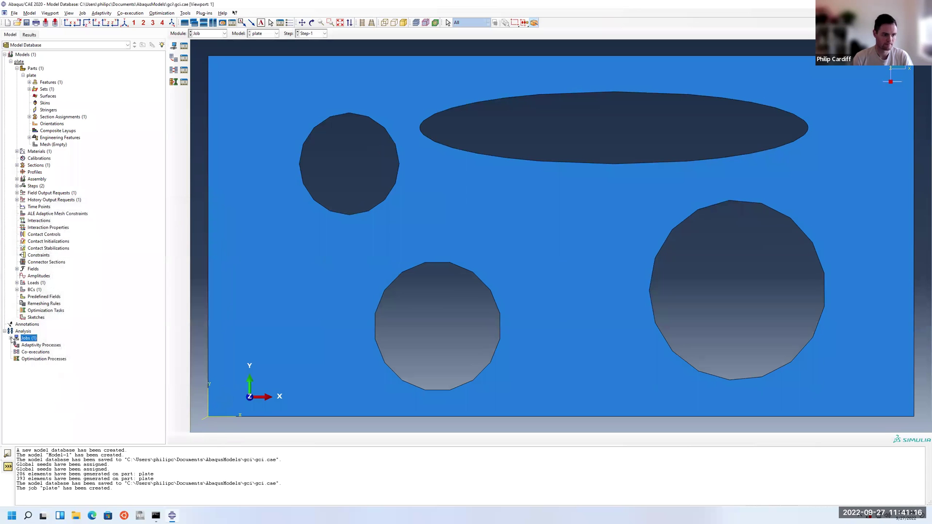
Step: Submit the plate job for analysis
{"action": "left_click", "coordinate": [11, 339]}
{"action": "right_click", "coordinate": [25, 345]}
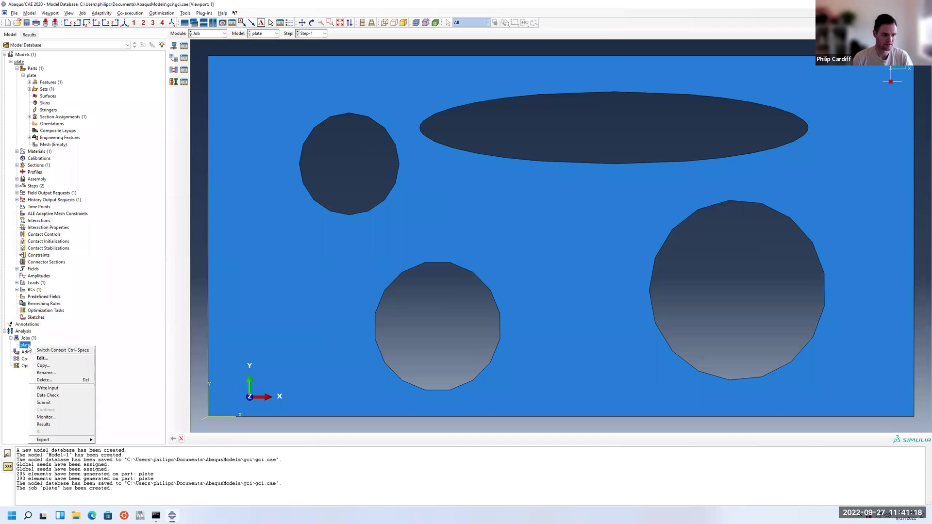
{"action": "left_click", "coordinate": [54, 403]}
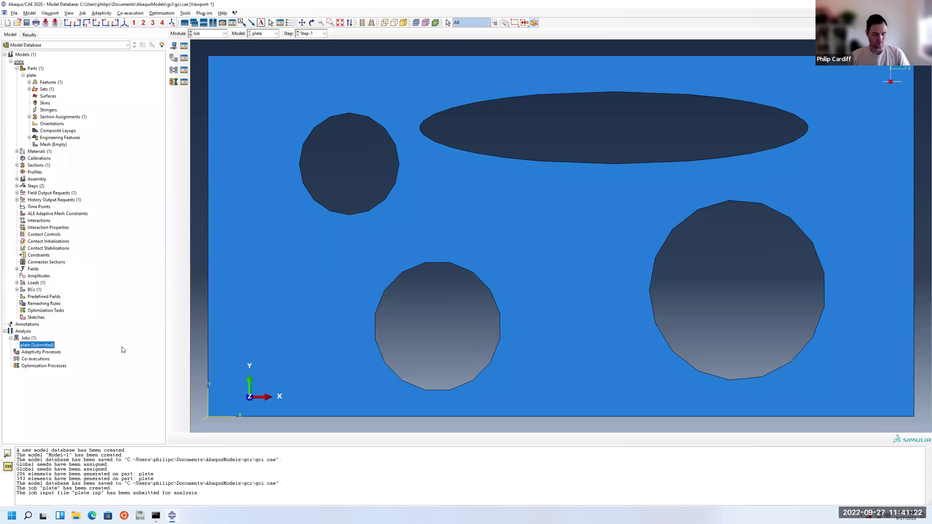
Step: Check the Excel GCI sheet, then open the Numerical_errors_part1 lecture PDF in Preview
{"action": "key", "text": "super+Tab"}
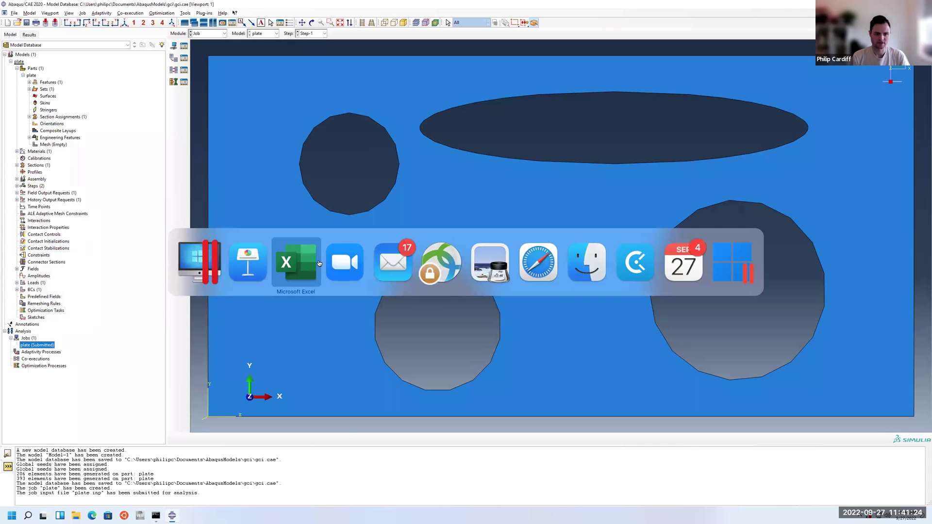
{"action": "left_click", "coordinate": [307, 263]}
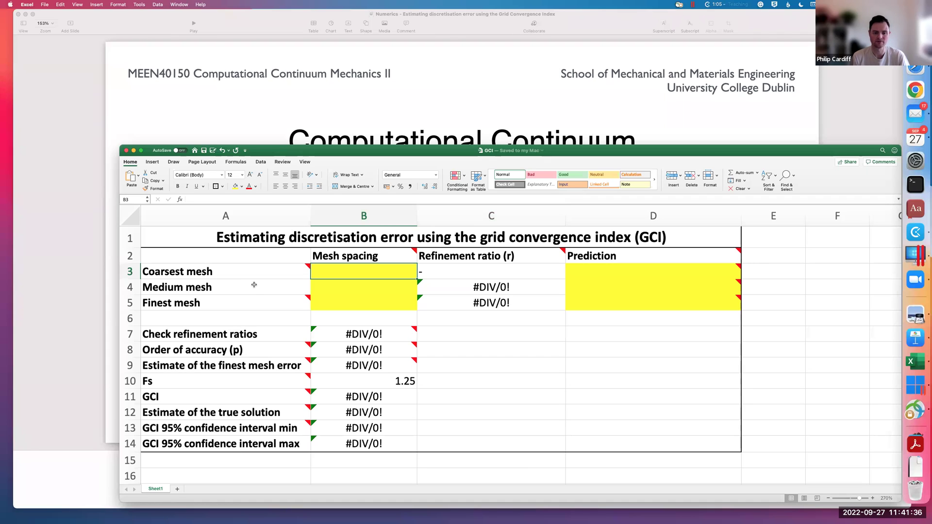
{"action": "key", "text": "super+Tab"}
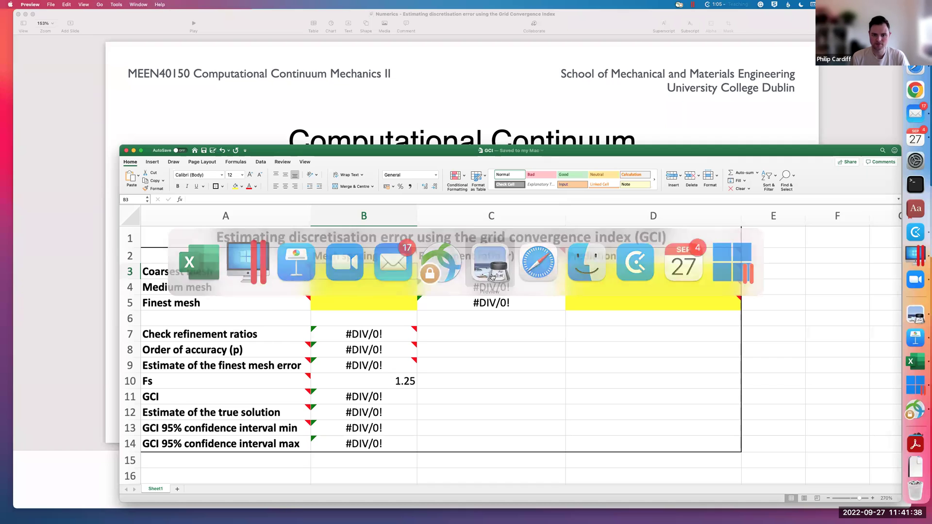
{"action": "key", "text": "ctrl+Down"}
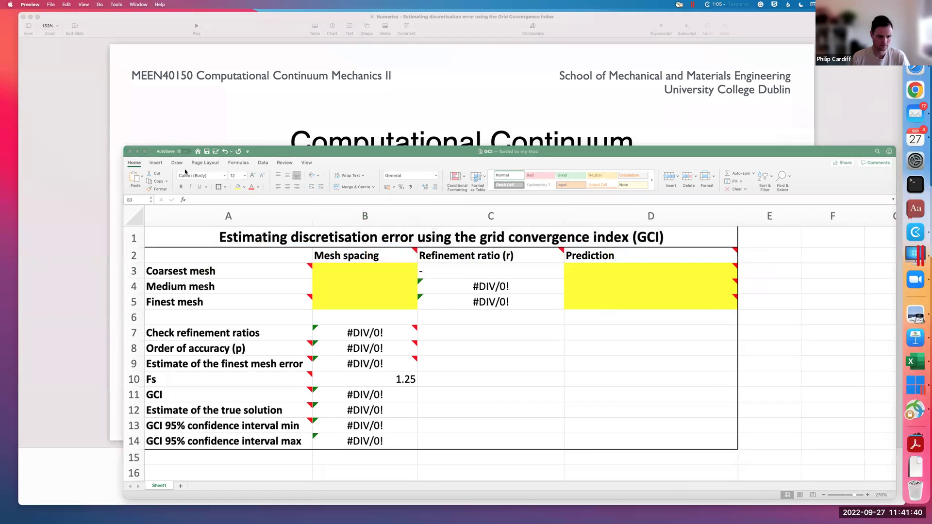
{"action": "left_click", "coordinate": [103, 485]}
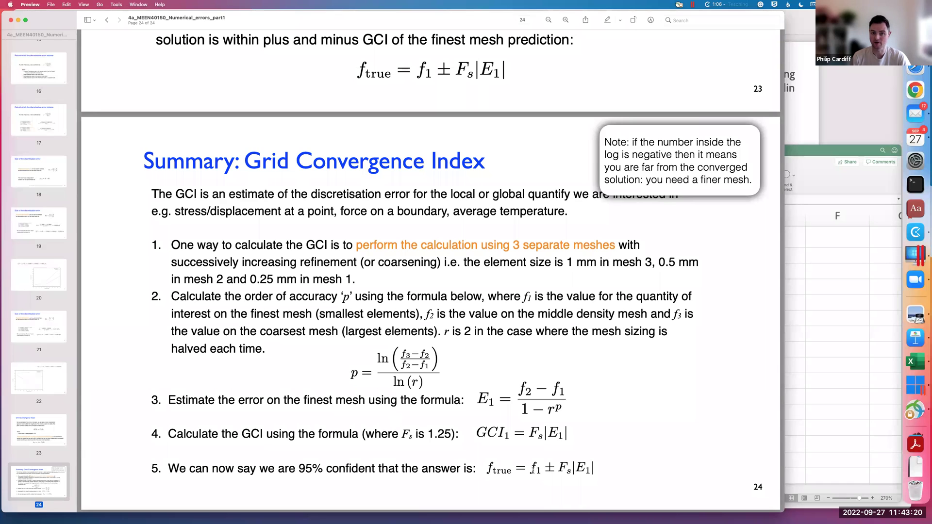
Step: Enter mesh spacings 0.01, 0.005 and 0.0025 in the GCI sheet
{"action": "key", "text": "super+Tab"}
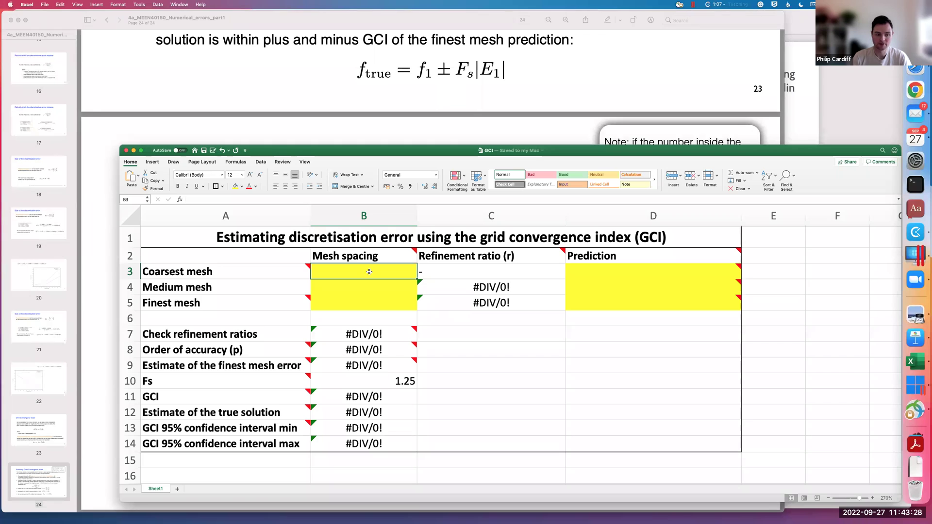
{"action": "type", "text": "0.01"}
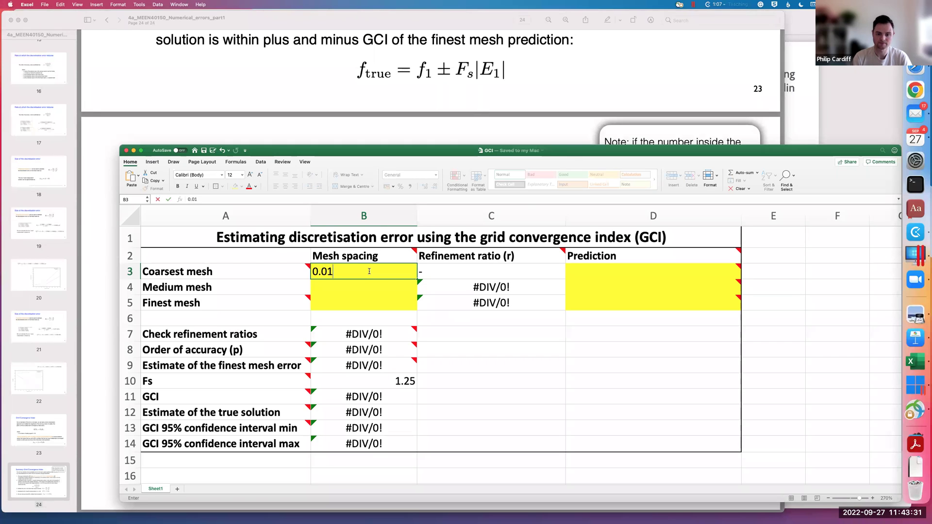
{"action": "key", "text": "Return"}
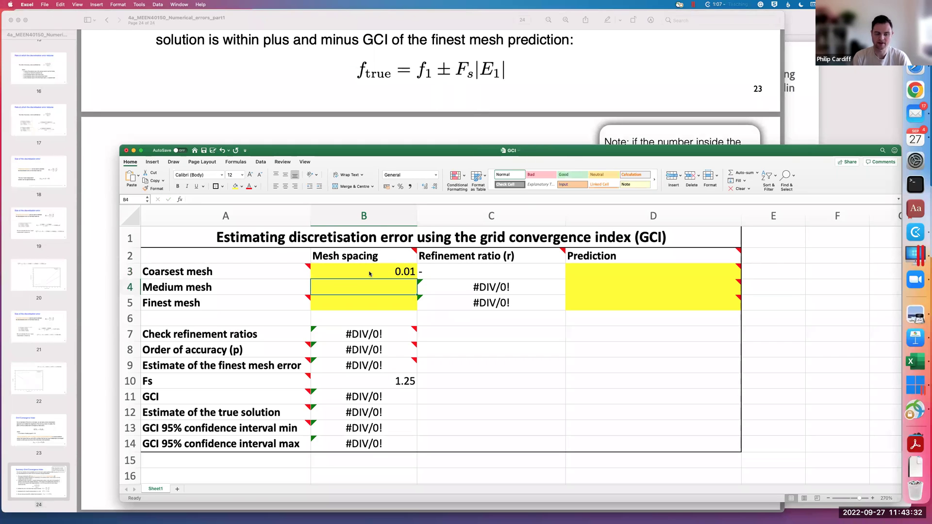
{"action": "type", "text": "0.005"}
{"action": "key", "text": "Return"}
{"action": "type", "text": "0.0"}
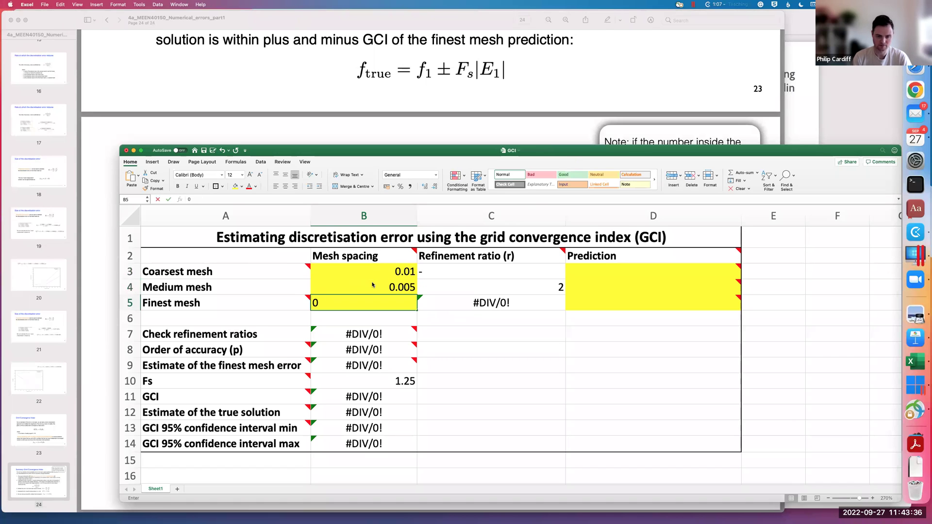
{"action": "type", "text": "025"}
{"action": "key", "text": "Return"}
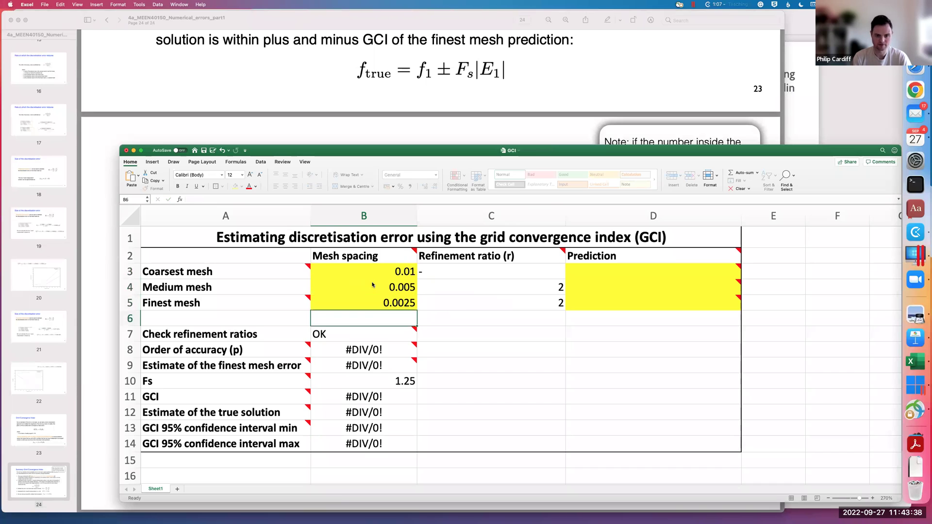
Step: Inspect the refinement ratio formulas and change the finest spacing to 0.0001, giving NOT OK
{"action": "key", "text": "Up"}
{"action": "key", "text": "Up"}
{"action": "key", "text": "Up"}
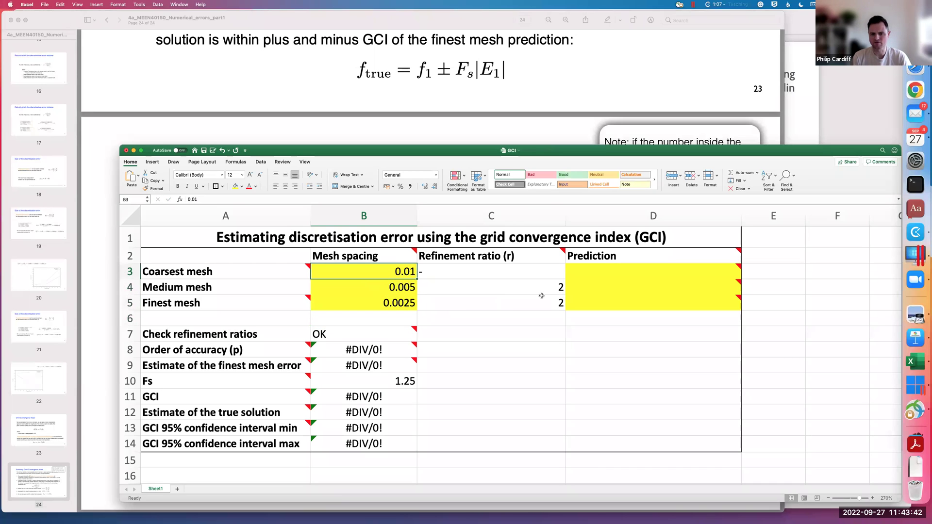
{"action": "left_click", "coordinate": [517, 290]}
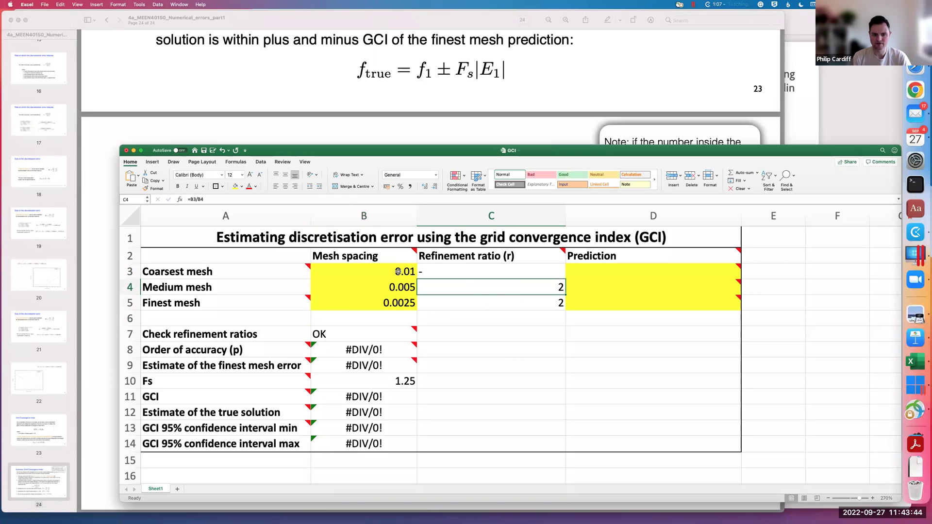
{"action": "left_click", "coordinate": [526, 304]}
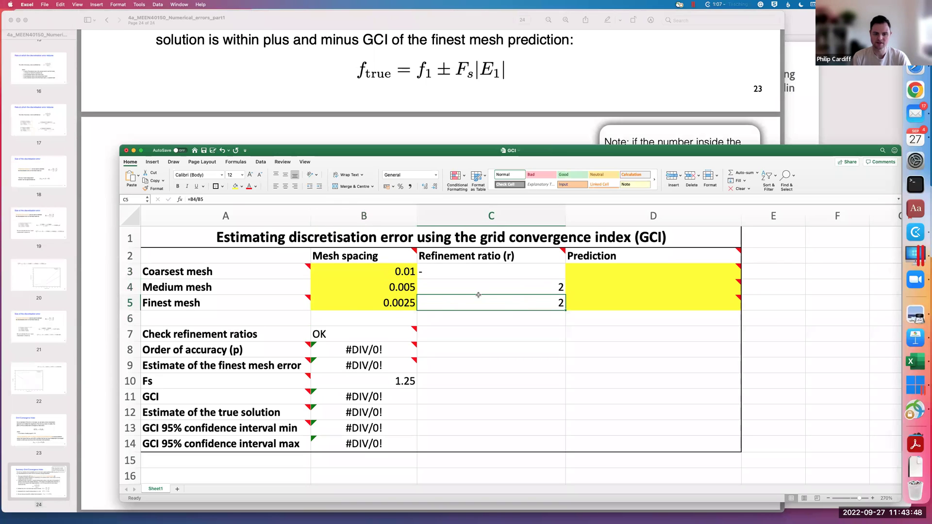
{"action": "left_click", "coordinate": [386, 302]}
{"action": "type", "text": "0.0"}
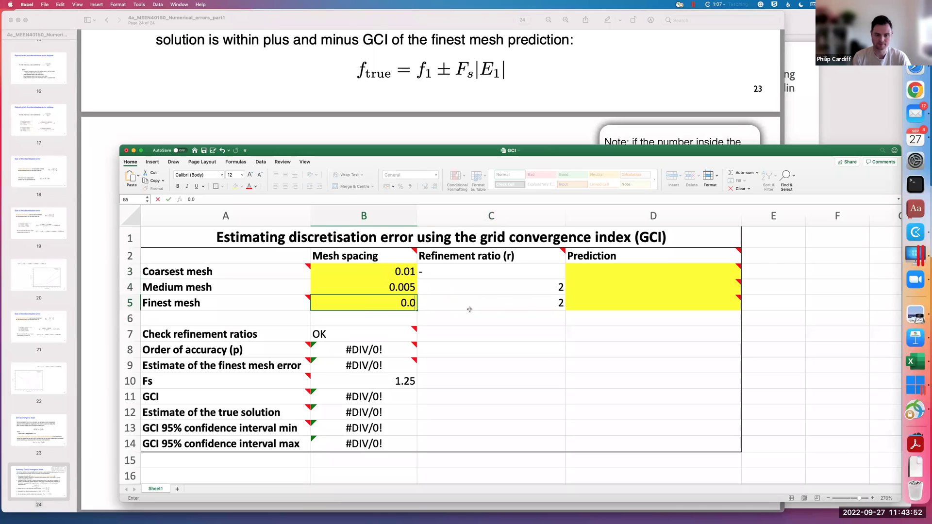
{"action": "type", "text": "001"}
{"action": "key", "text": "Return"}
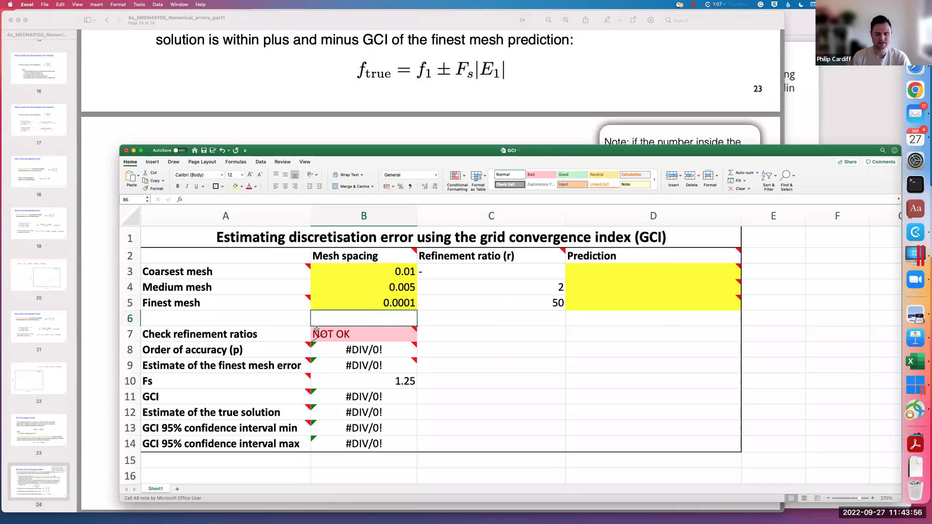
{"action": "mouse_move", "coordinate": [325, 335]}
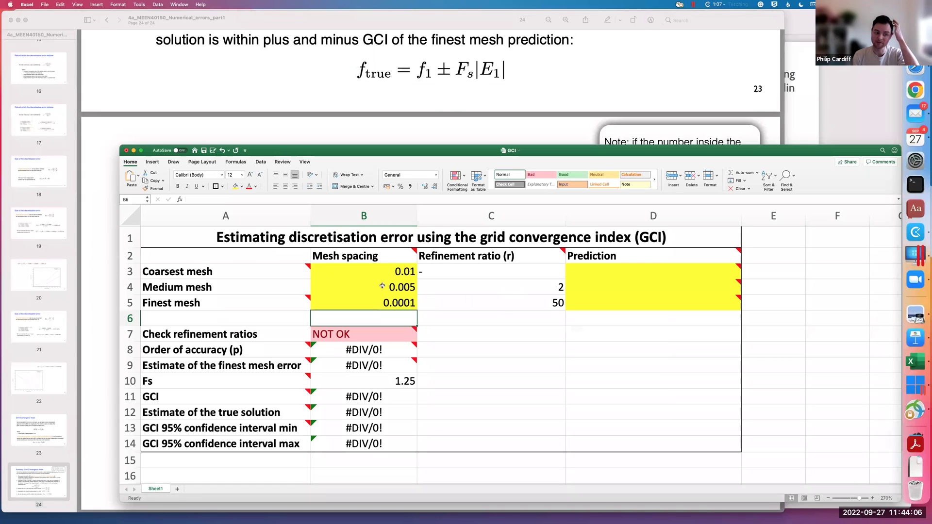
Step: Set the finest mesh spacing back to 0.0025 so both ratios read 2
{"action": "left_click", "coordinate": [396, 303]}
{"action": "type", "text": "0.0025"}
{"action": "key", "text": "Up"}
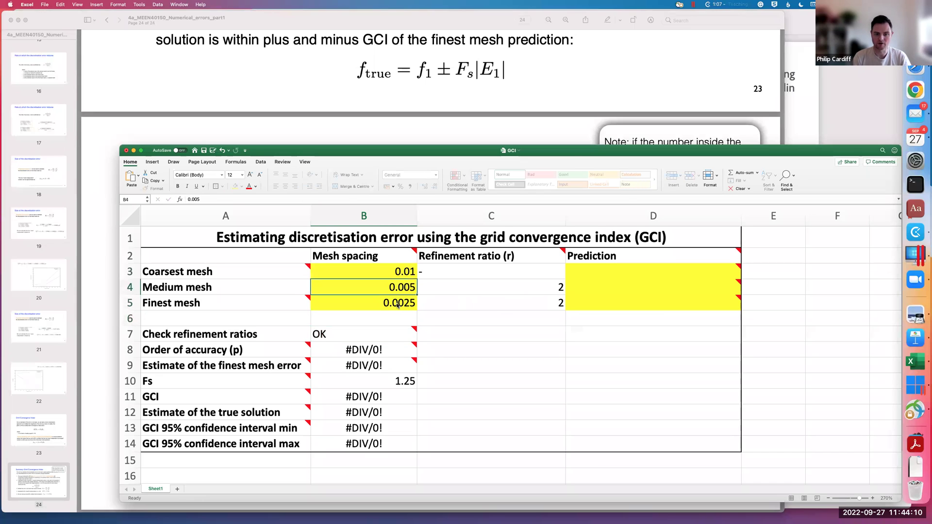
{"action": "key", "text": "Up"}
{"action": "key", "text": "Right"}
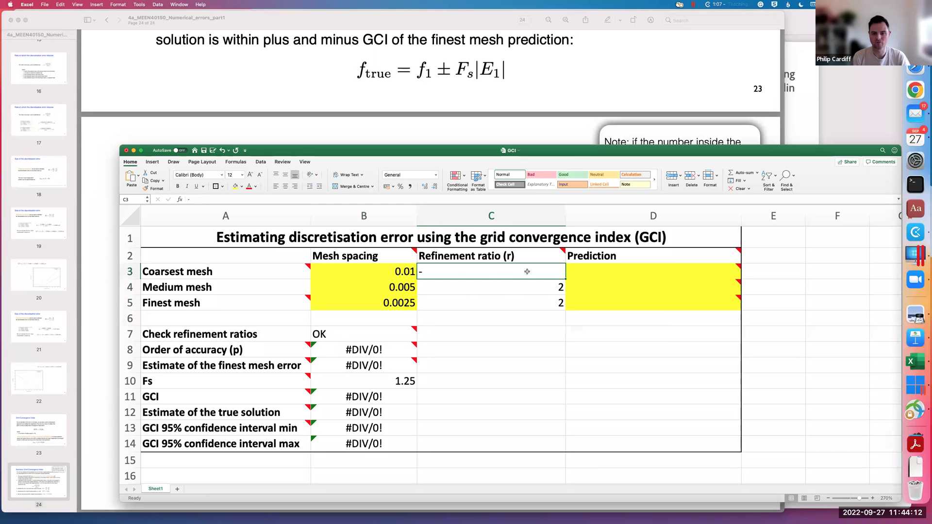
Step: Review the notes on the coarse, medium and fine mesh prediction cells
{"action": "left_click", "coordinate": [655, 275]}
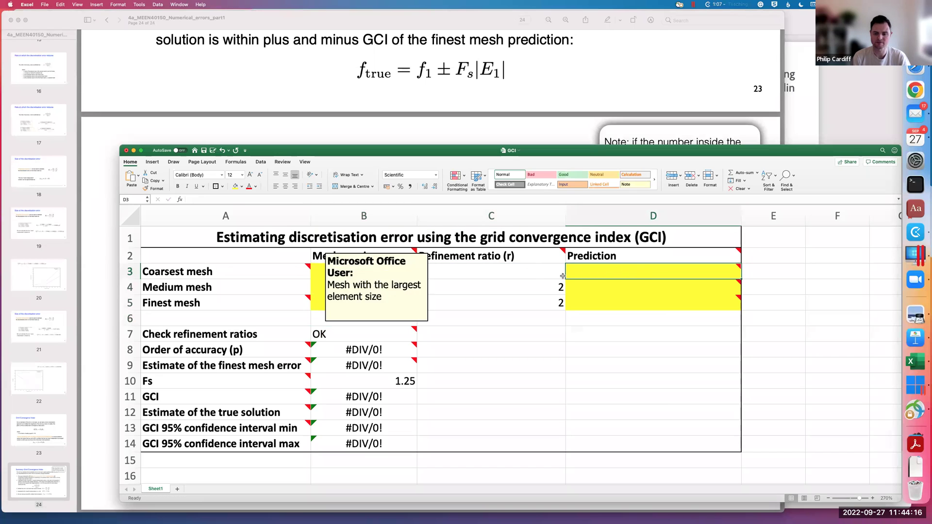
{"action": "left_click", "coordinate": [613, 285]}
{"action": "left_click", "coordinate": [615, 272]}
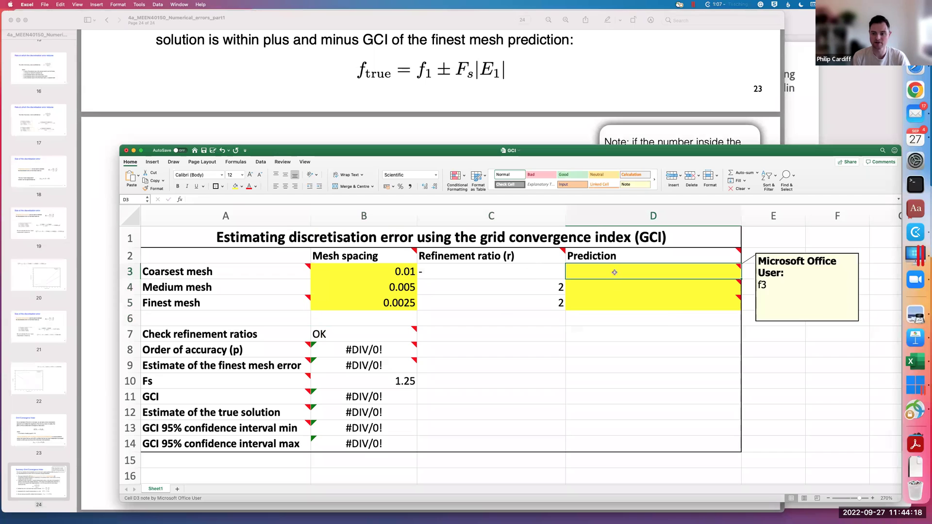
{"action": "left_click", "coordinate": [641, 300]}
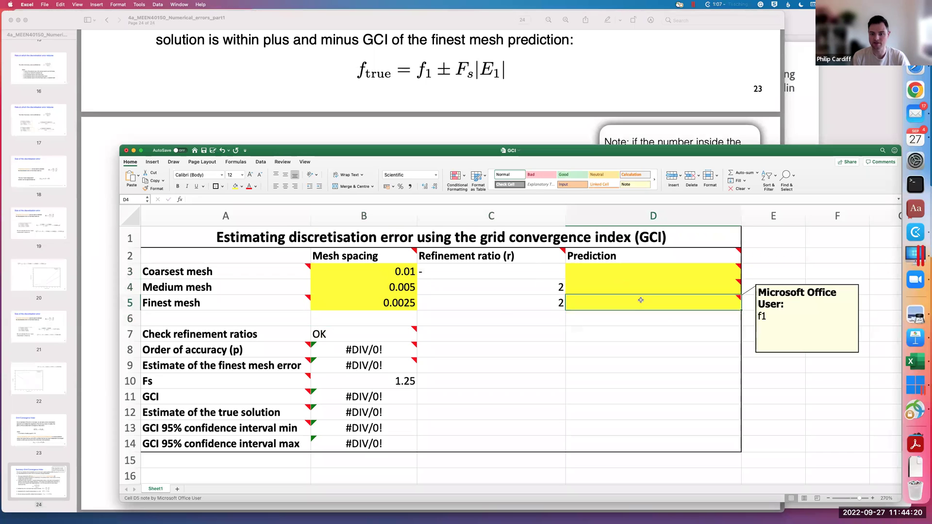
{"action": "mouse_move", "coordinate": [562, 250]}
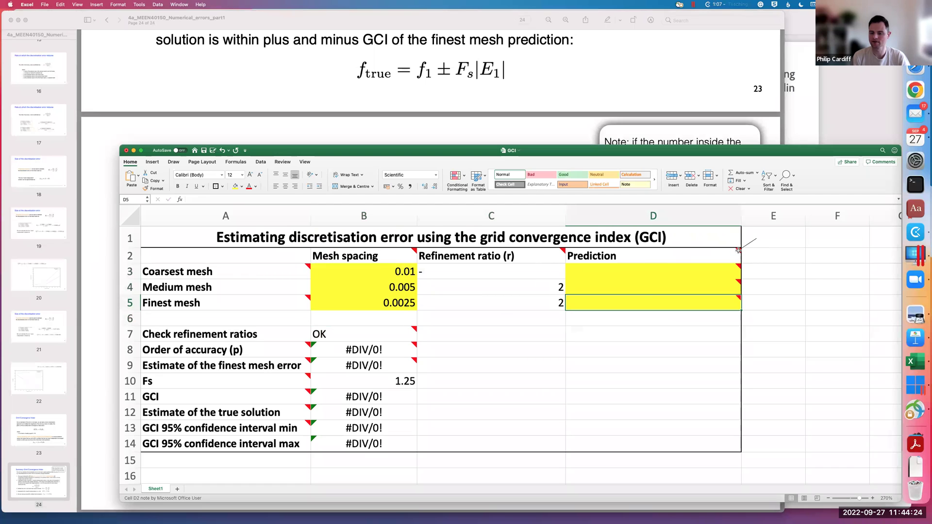
{"action": "mouse_move", "coordinate": [739, 251]}
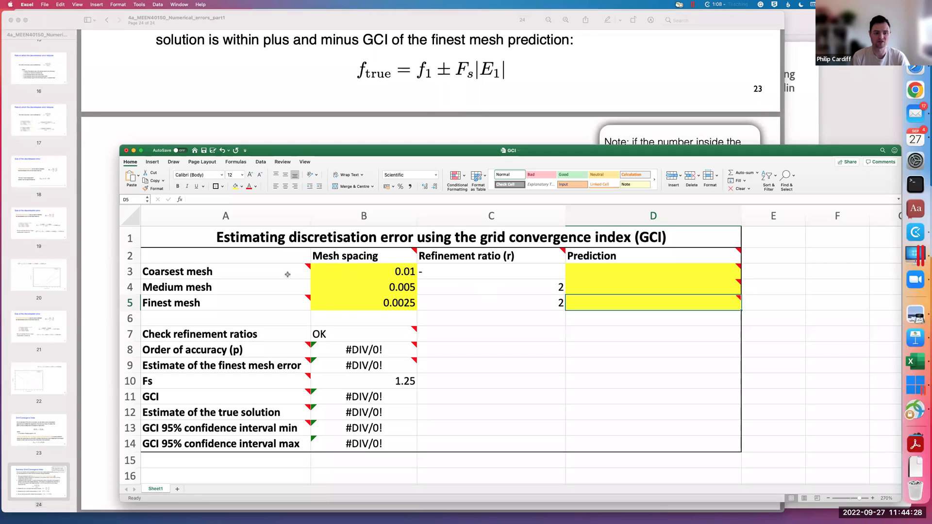
{"action": "mouse_move", "coordinate": [291, 273]}
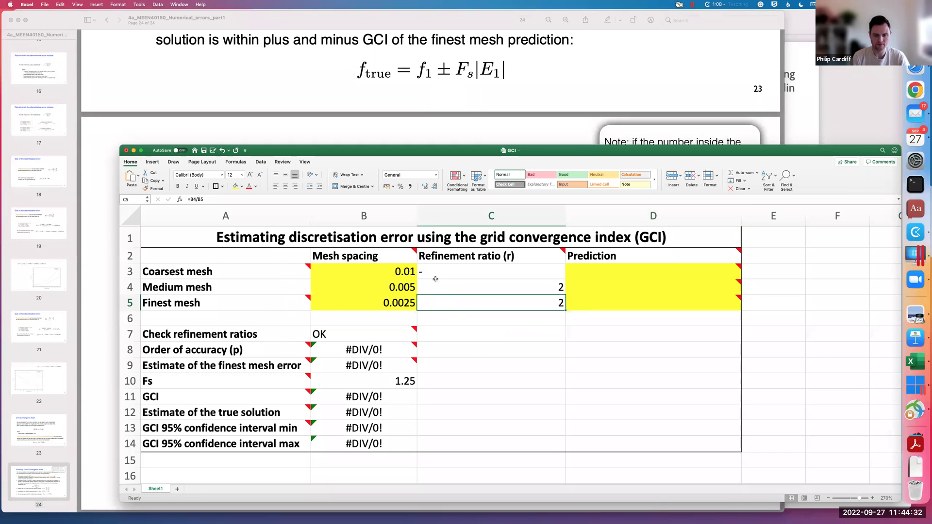
{"action": "left_click", "coordinate": [596, 277]}
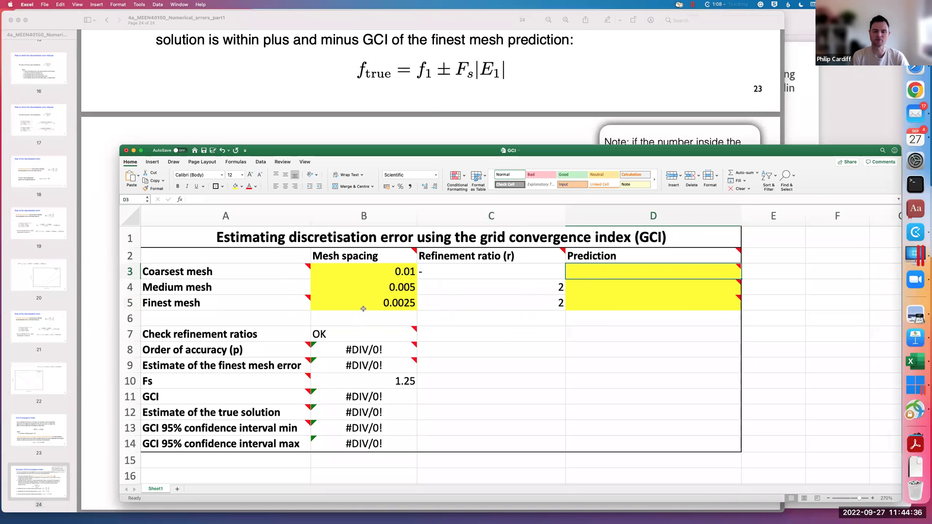
{"action": "key", "text": "super+Tab"}
Step: Open the plate job's results and plot contours on the deformed plate
{"action": "left_click", "coordinate": [296, 275]}
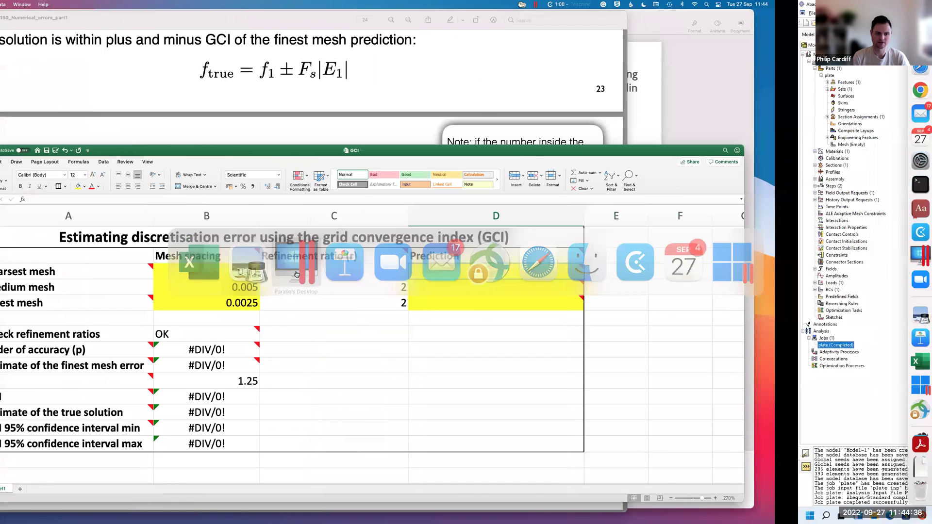
{"action": "right_click", "coordinate": [42, 345]}
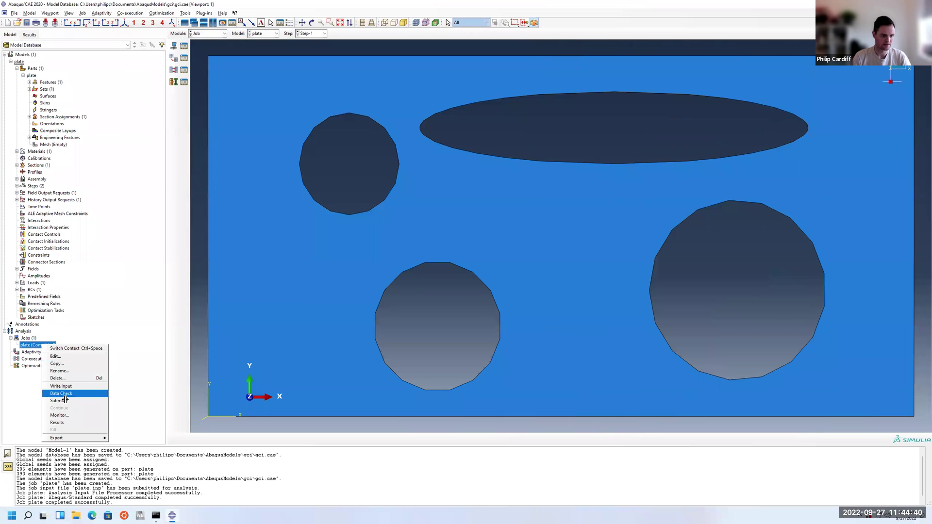
{"action": "left_click", "coordinate": [63, 422]}
{"action": "left_click", "coordinate": [174, 89]}
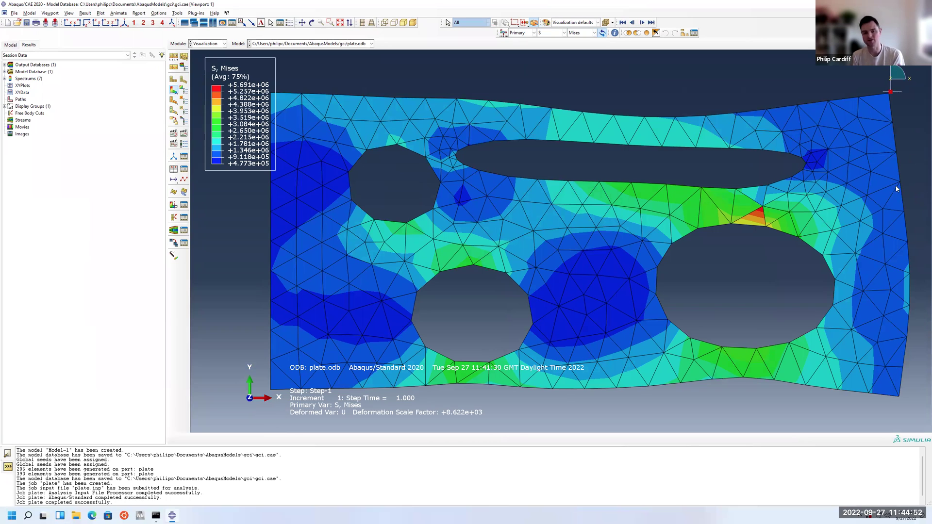
Step: Set a uniform deformation scale factor of 1 and contour displacement U
{"action": "left_click", "coordinate": [173, 56]}
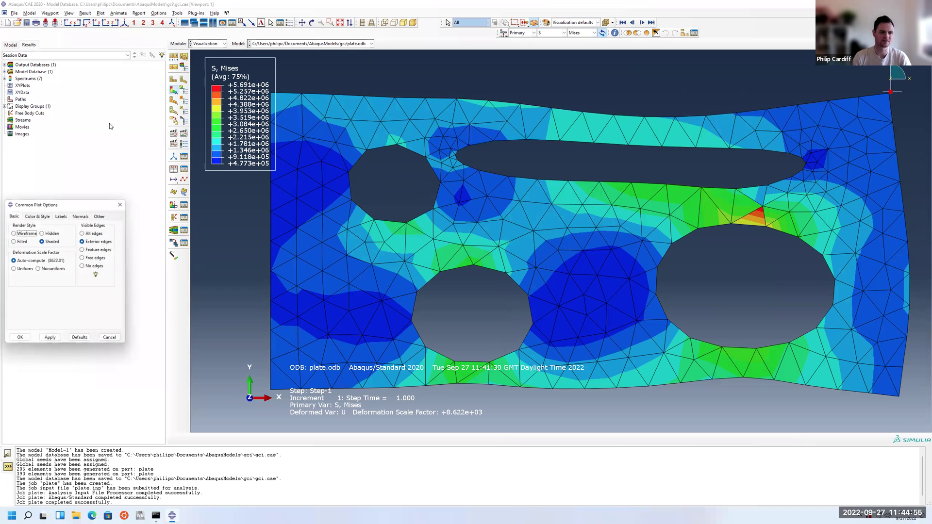
{"action": "left_click", "coordinate": [30, 270]}
{"action": "left_click_drag", "start_coordinate": [26, 280], "coordinate": [43, 280]}
{"action": "type", "text": "1"}
{"action": "left_click", "coordinate": [18, 340]}
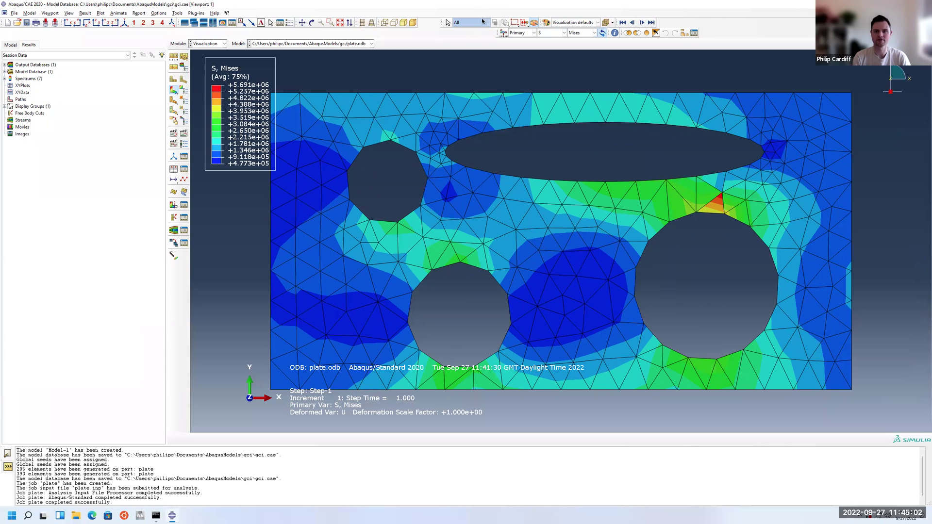
{"action": "left_click", "coordinate": [550, 33]}
Step: Contour the U1 displacement component, ranging from 0 to 2.320e-06
{"action": "left_click", "coordinate": [549, 61]}
{"action": "left_click", "coordinate": [587, 34]}
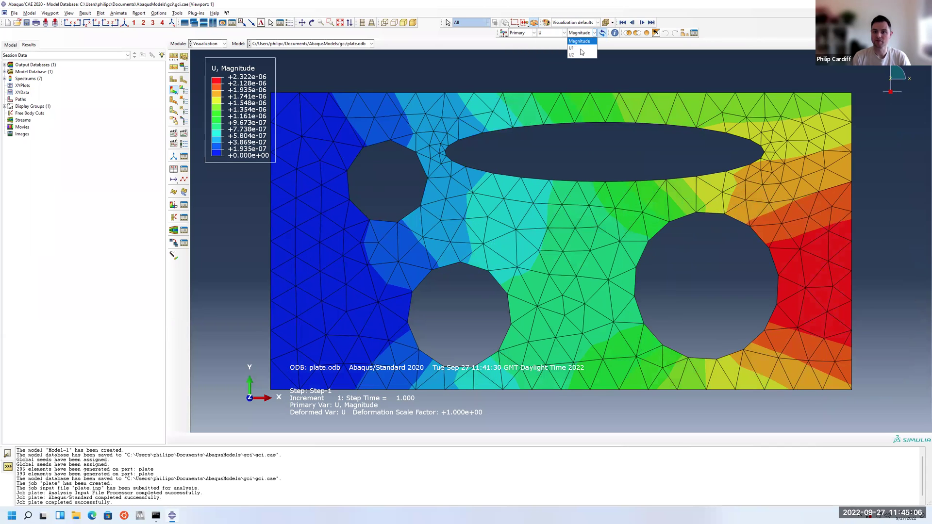
{"action": "left_click", "coordinate": [582, 48]}
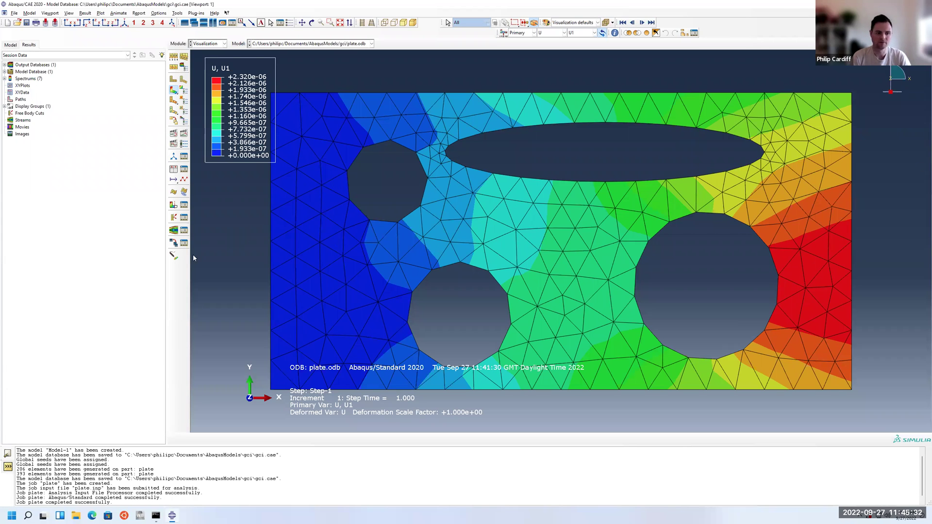
Step: Probe node 25 at the ellipse tip for U1 = 1.65989e-06, then close the probe readout
{"action": "left_click", "coordinate": [174, 257]}
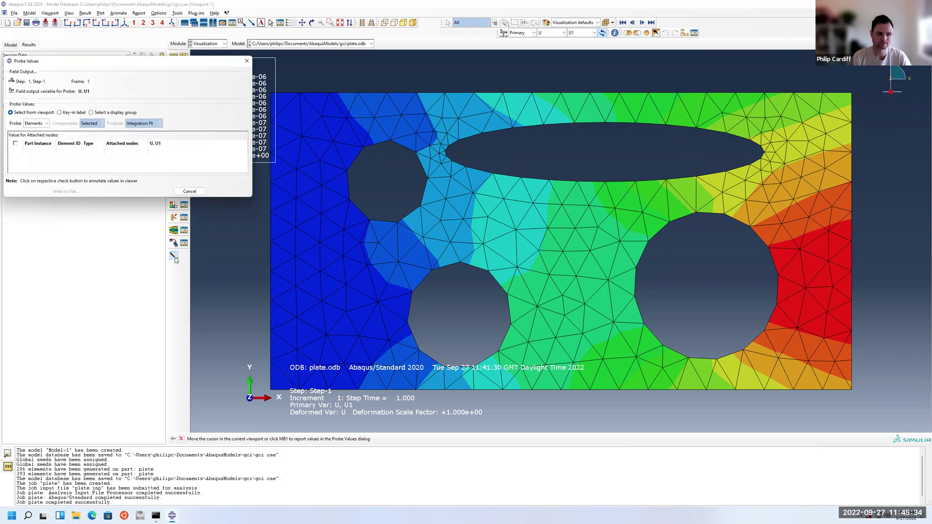
{"action": "left_click", "coordinate": [36, 123]}
{"action": "left_click", "coordinate": [39, 135]}
{"action": "mouse_move", "coordinate": [763, 154]}
{"action": "left_click", "coordinate": [764, 154]}
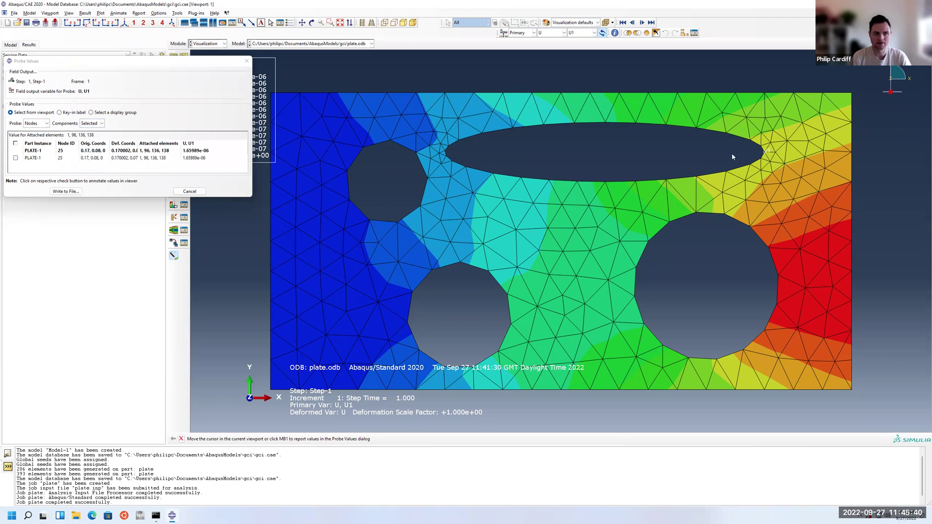
{"action": "left_click", "coordinate": [197, 158]}
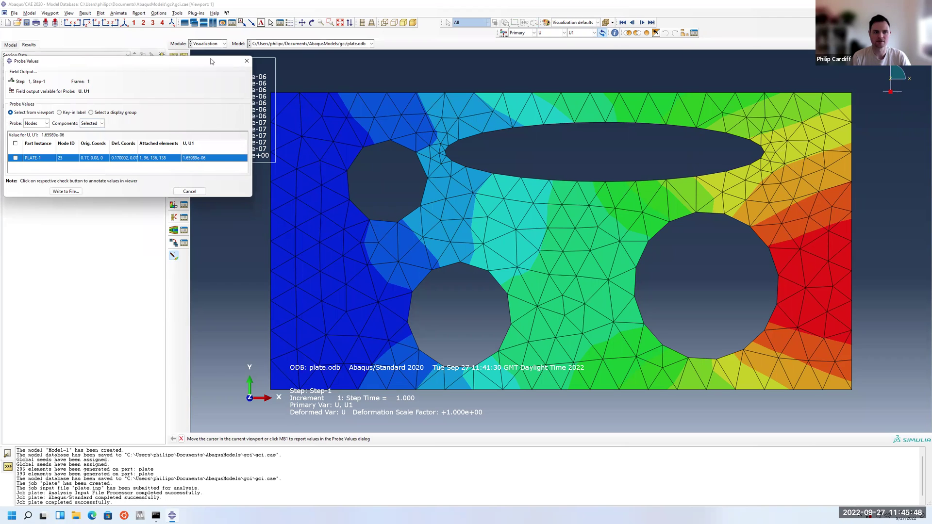
{"action": "left_click", "coordinate": [615, 33]}
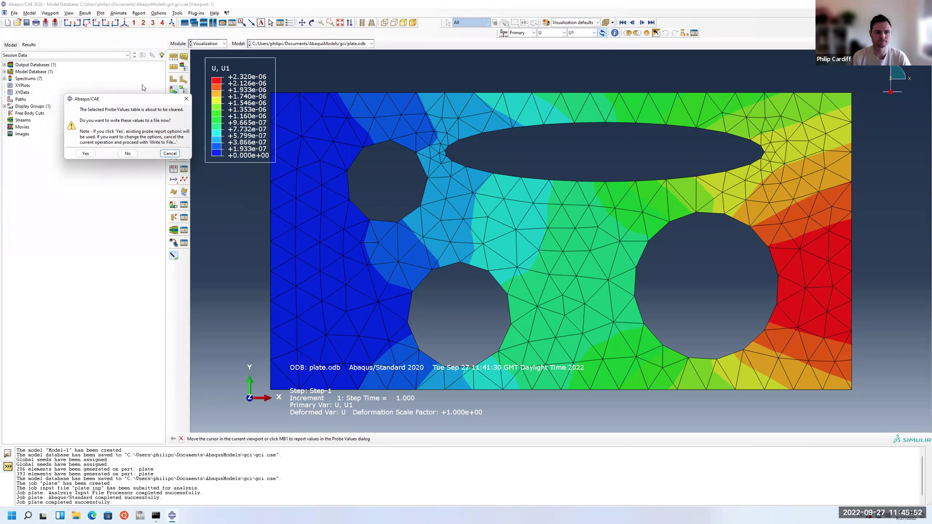
Step: Save probe values to abaqus.rpt, query node 25, and copy its U1 value 1.65989e-06
{"action": "left_click", "coordinate": [86, 153]}
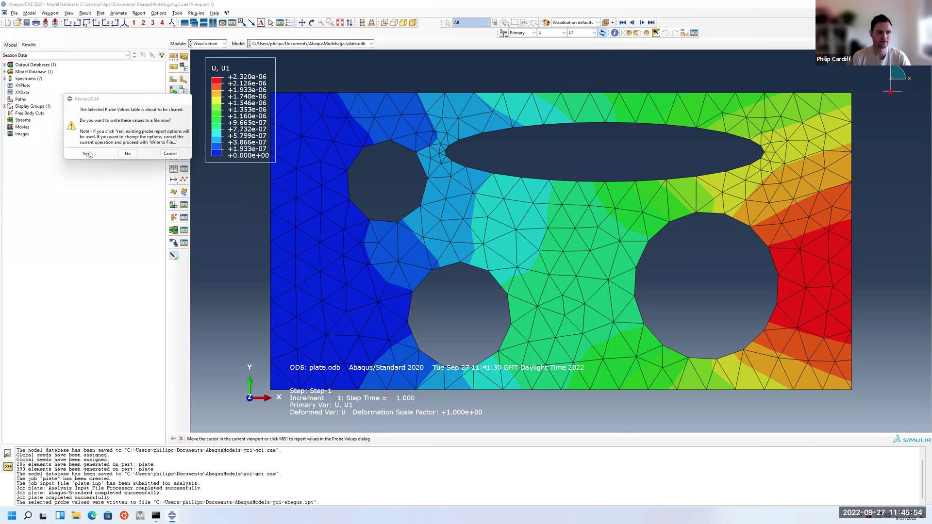
{"action": "left_click", "coordinate": [615, 33]}
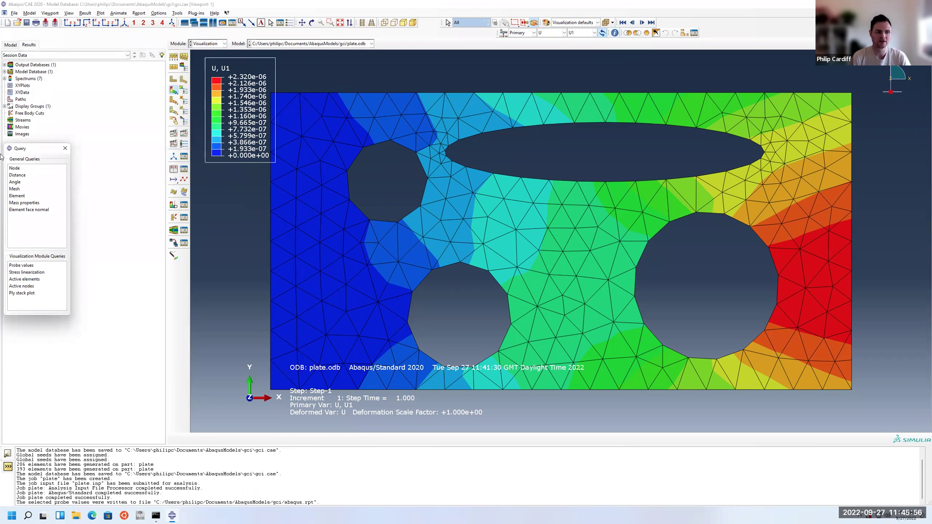
{"action": "left_click", "coordinate": [17, 168]}
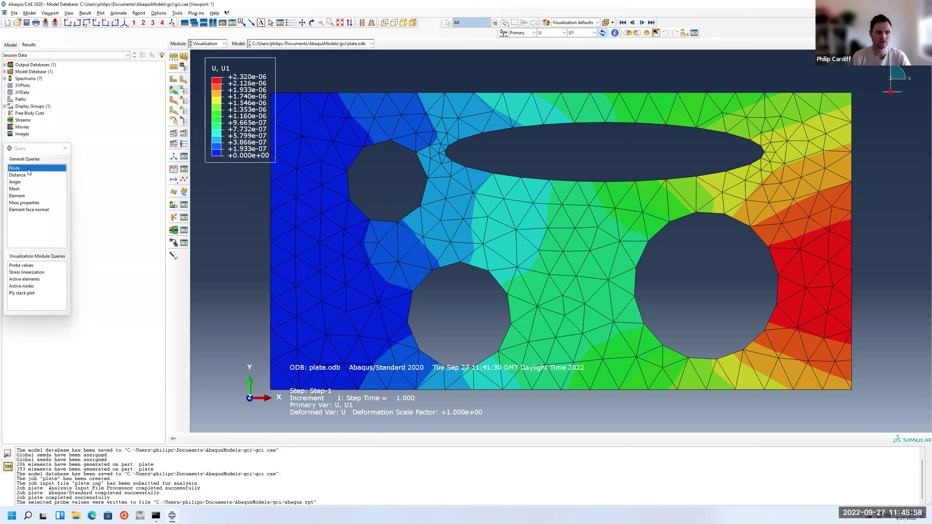
{"action": "left_click", "coordinate": [764, 154]}
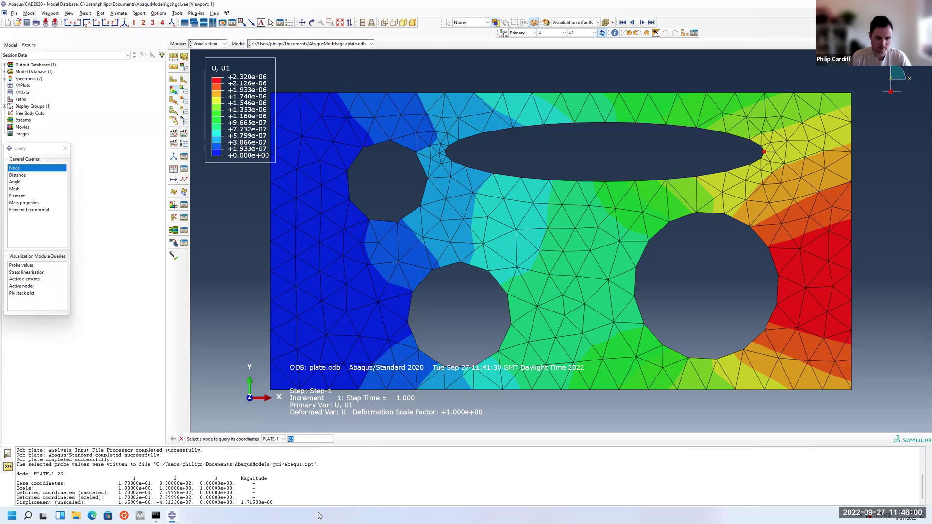
{"action": "left_click_drag", "start_coordinate": [242, 503], "coordinate": [279, 502]}
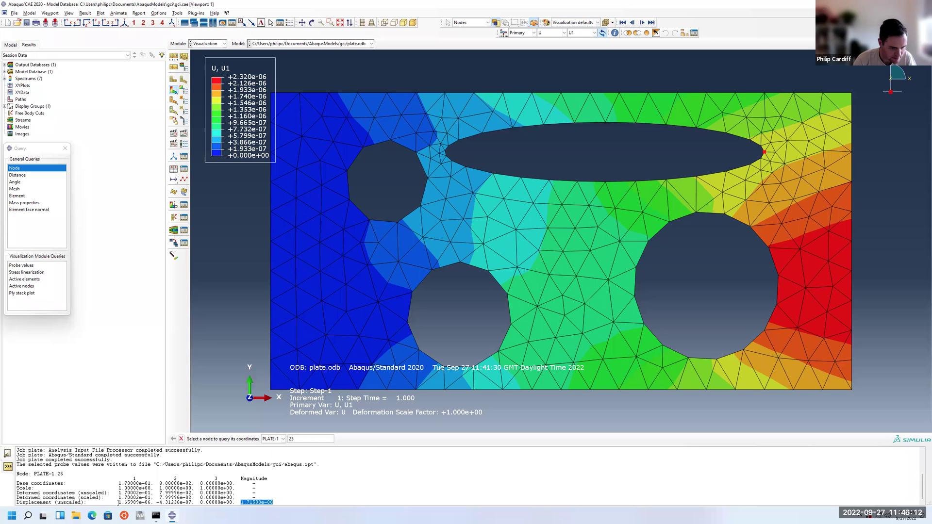
{"action": "left_click_drag", "start_coordinate": [119, 502], "coordinate": [152, 502]}
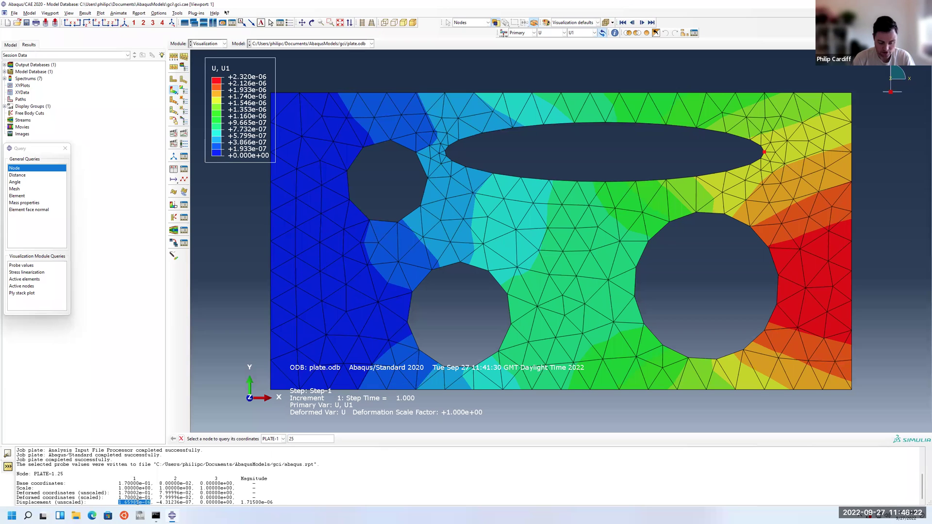
Step: Paste the coarse-mesh U1 value 1.66E-06 into Excel cell D3, then return to Abaqus
{"action": "key", "text": "super+Tab"}
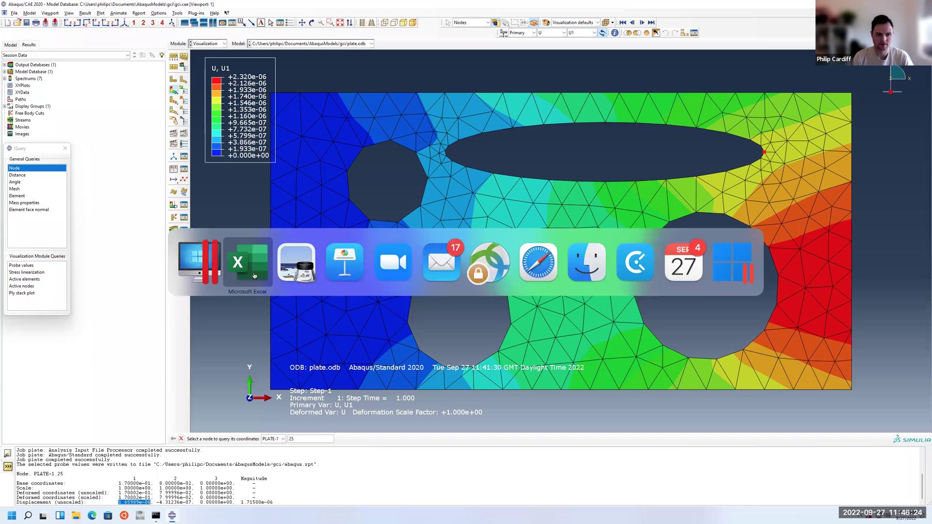
{"action": "left_click", "coordinate": [251, 267]}
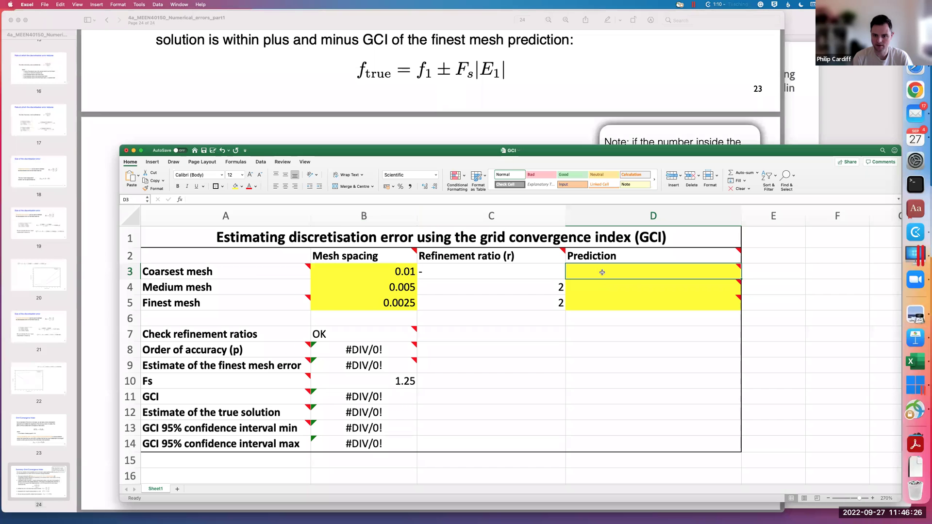
{"action": "type", "text": "0.00000165989"}
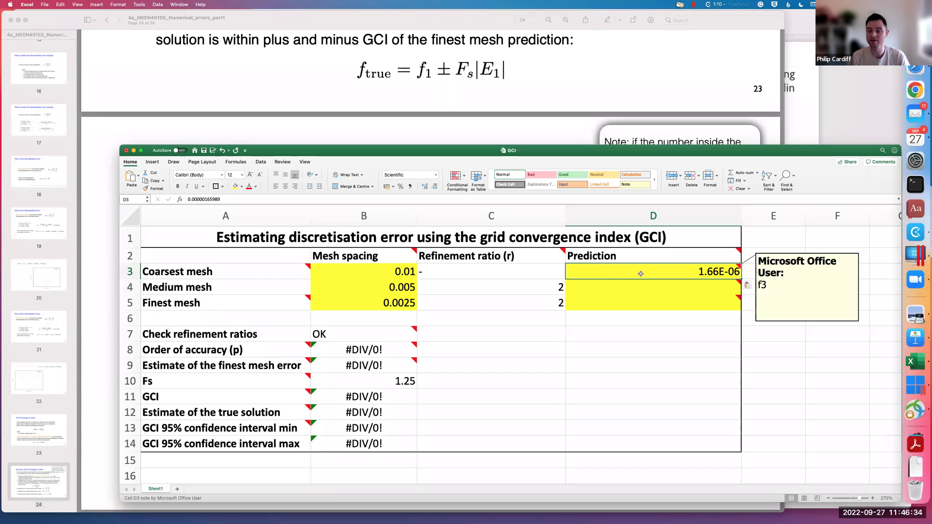
{"action": "left_click", "coordinate": [366, 285]}
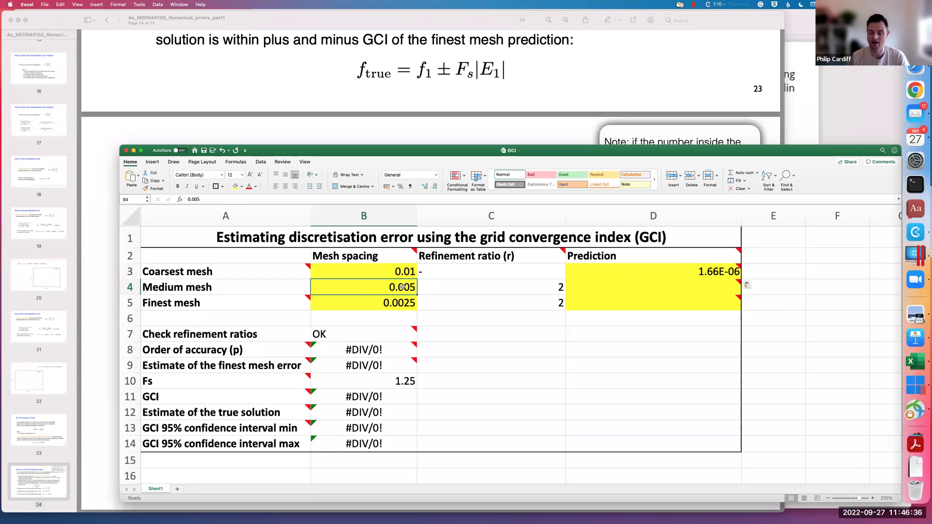
{"action": "left_click", "coordinate": [675, 290]}
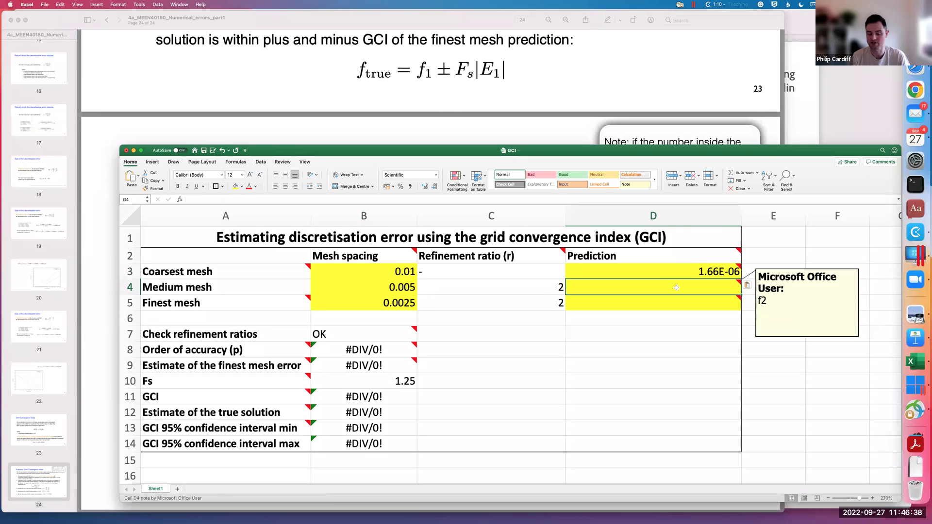
{"action": "key", "text": "super+Tab"}
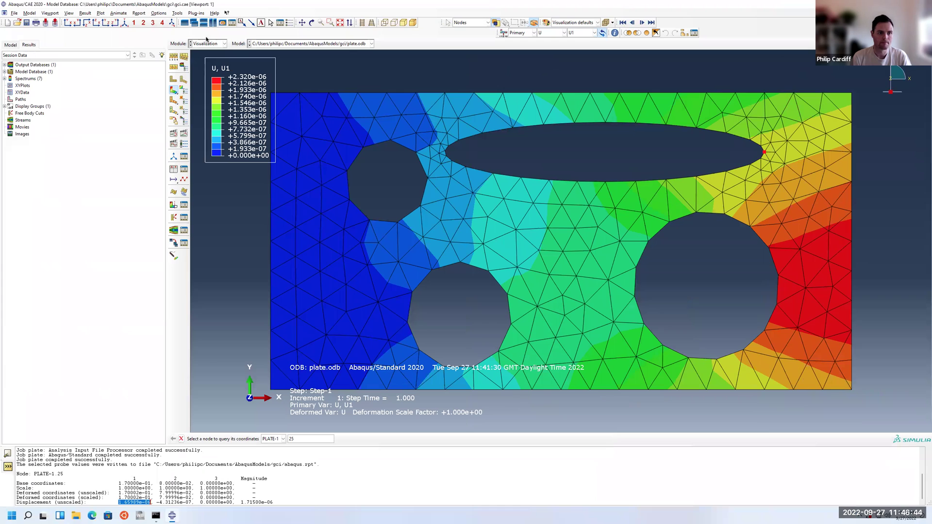
Step: Remesh the plate with a finer global seed size, giving 1413 elements
{"action": "left_click", "coordinate": [225, 44]}
{"action": "left_click", "coordinate": [207, 92]}
{"action": "left_click", "coordinate": [174, 58]}
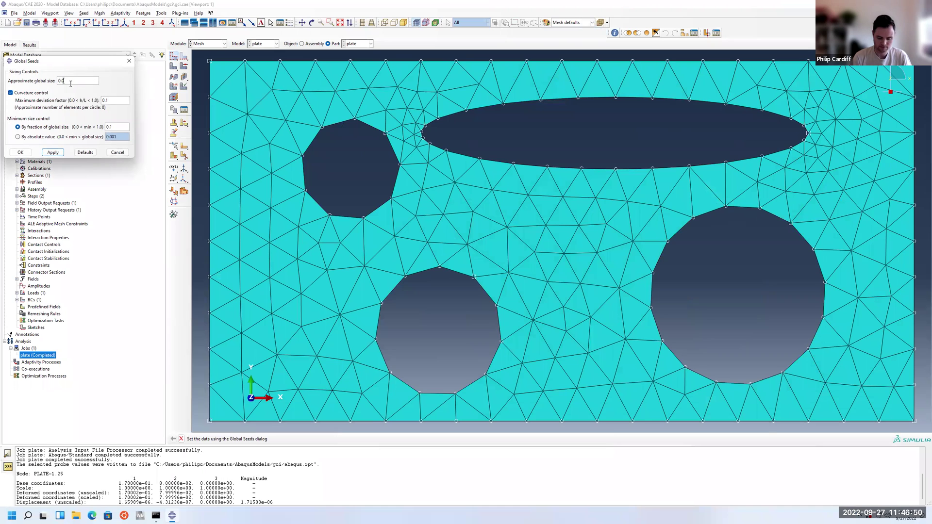
{"action": "left_click", "coordinate": [21, 153]}
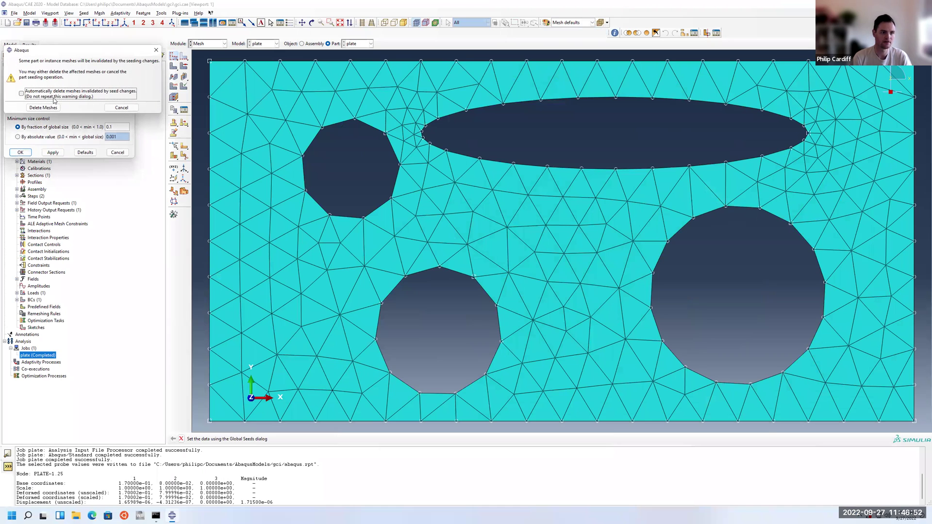
{"action": "left_click", "coordinate": [44, 92]}
{"action": "left_click", "coordinate": [43, 108]}
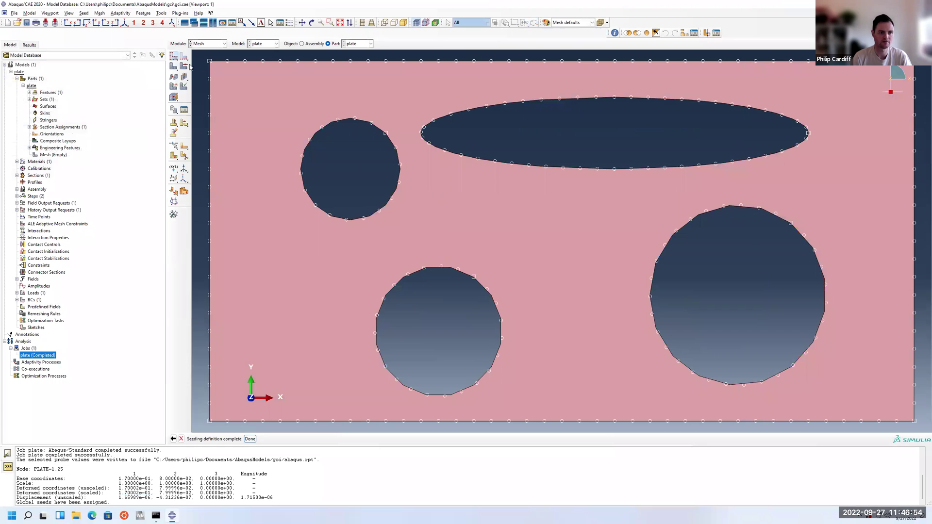
{"action": "left_click", "coordinate": [176, 67]}
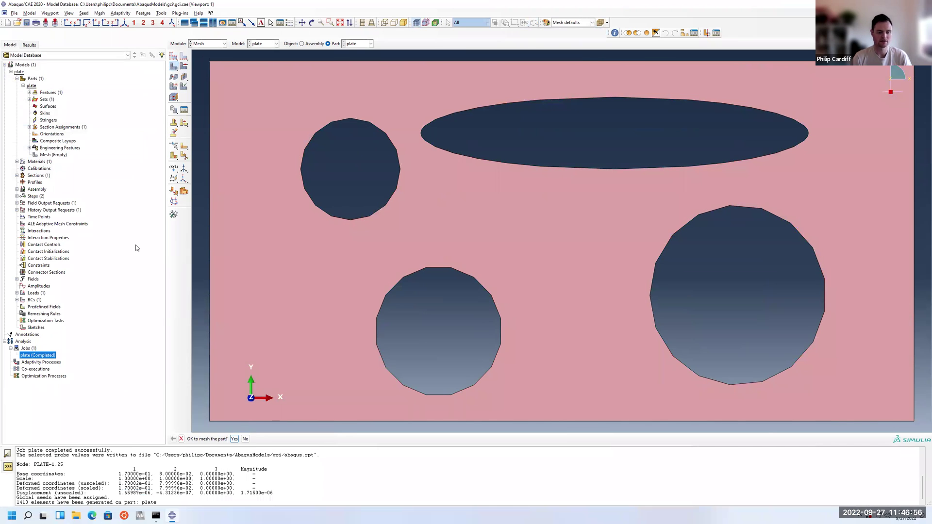
{"action": "key", "text": "Return"}
Step: Resubmit the plate job, overwriting the previous job files
{"action": "right_click", "coordinate": [37, 356]}
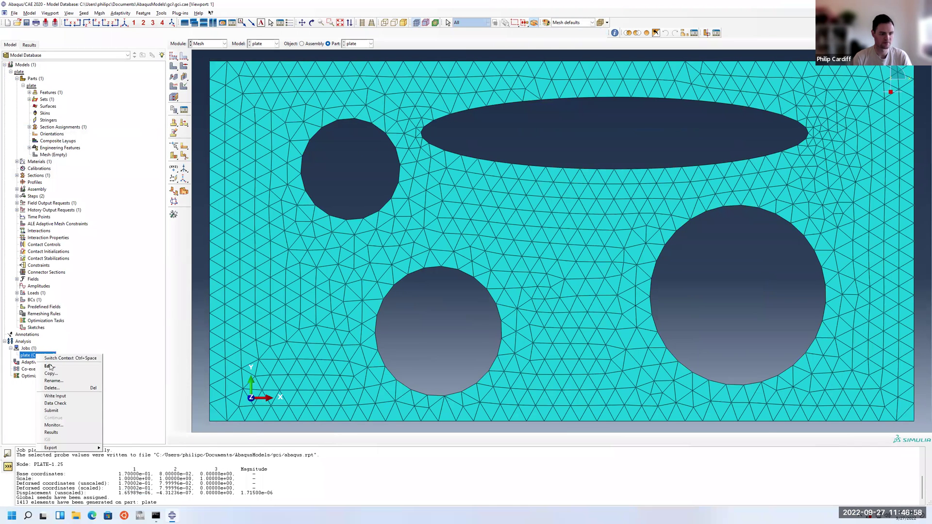
{"action": "left_click", "coordinate": [53, 411]}
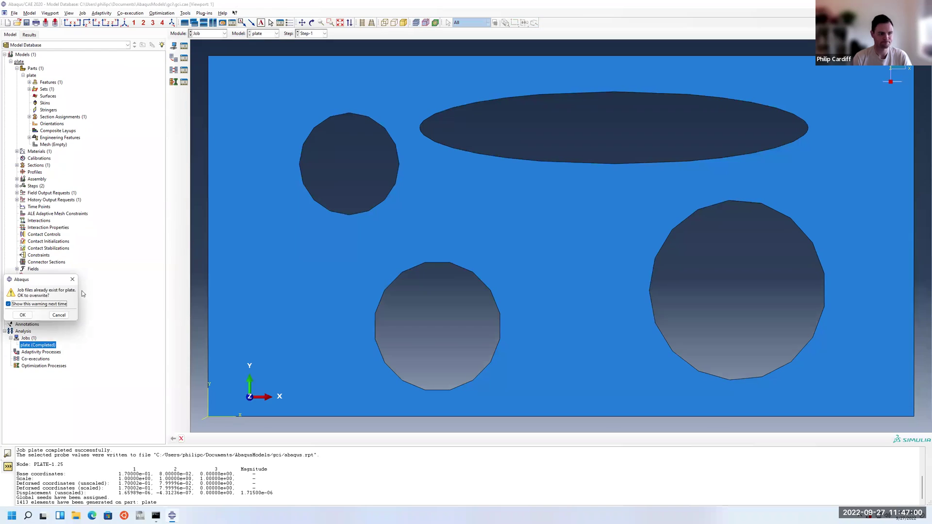
{"action": "left_click", "coordinate": [22, 316]}
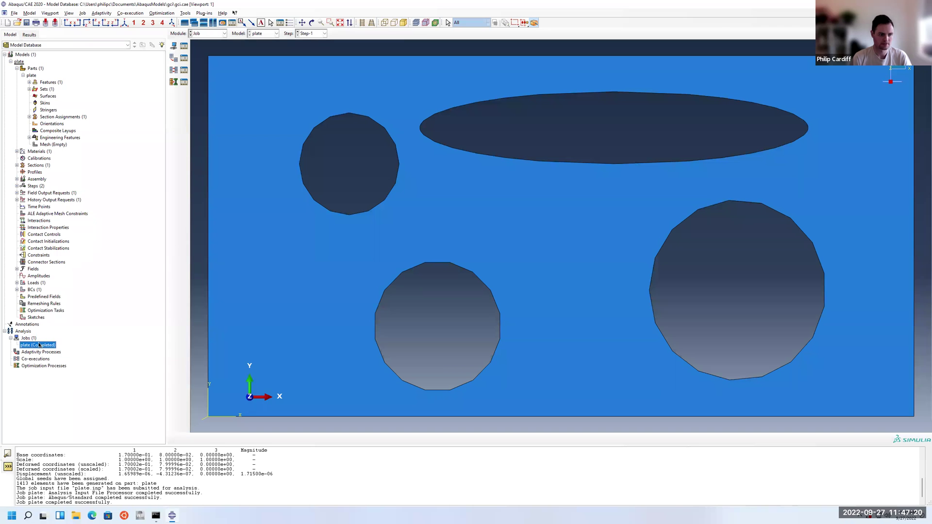
Step: Open the plate job's results and plot the U1 displacement component
{"action": "right_click", "coordinate": [41, 346]}
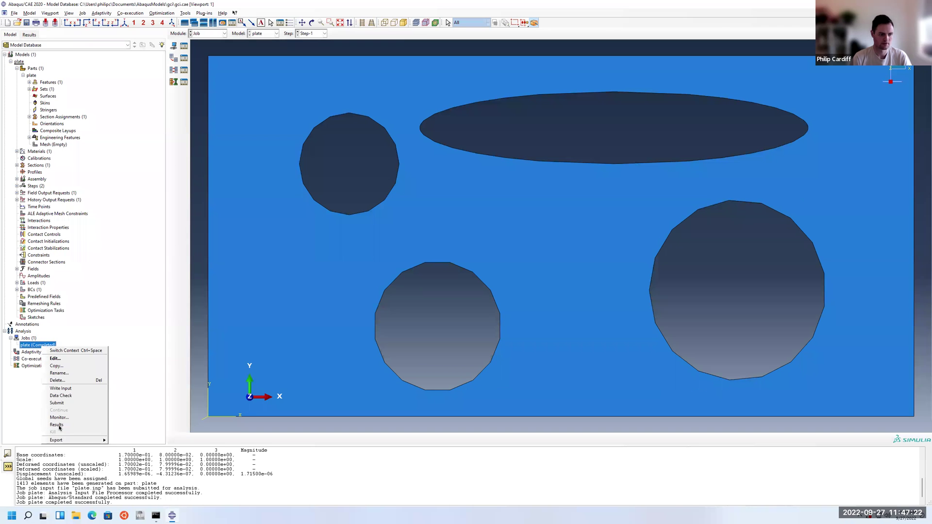
{"action": "left_click", "coordinate": [60, 430]}
{"action": "left_click", "coordinate": [174, 90]}
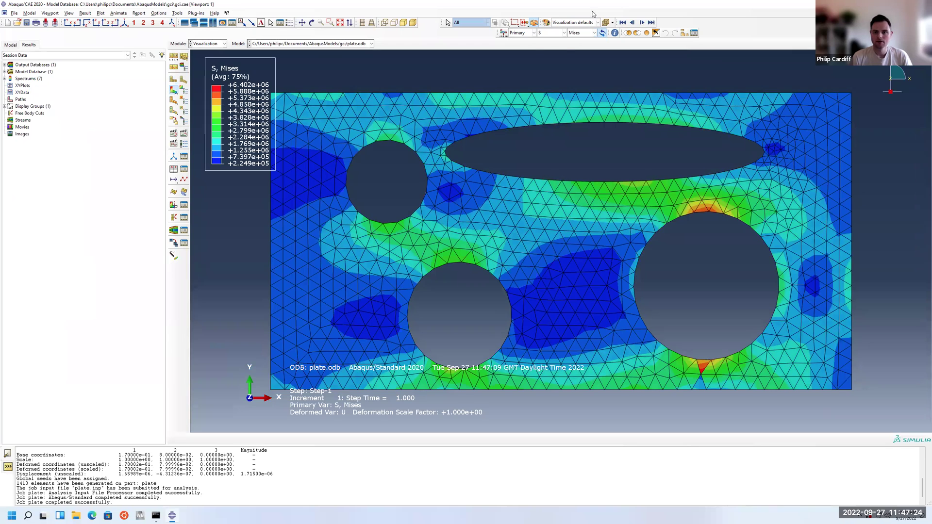
{"action": "left_click", "coordinate": [551, 33]}
{"action": "left_click", "coordinate": [544, 62]}
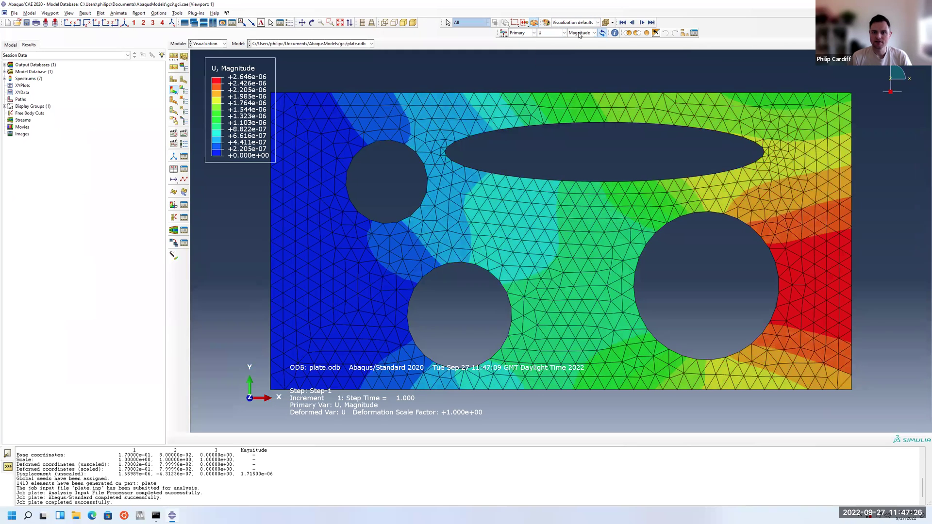
{"action": "left_click", "coordinate": [580, 33]}
{"action": "left_click", "coordinate": [580, 47]}
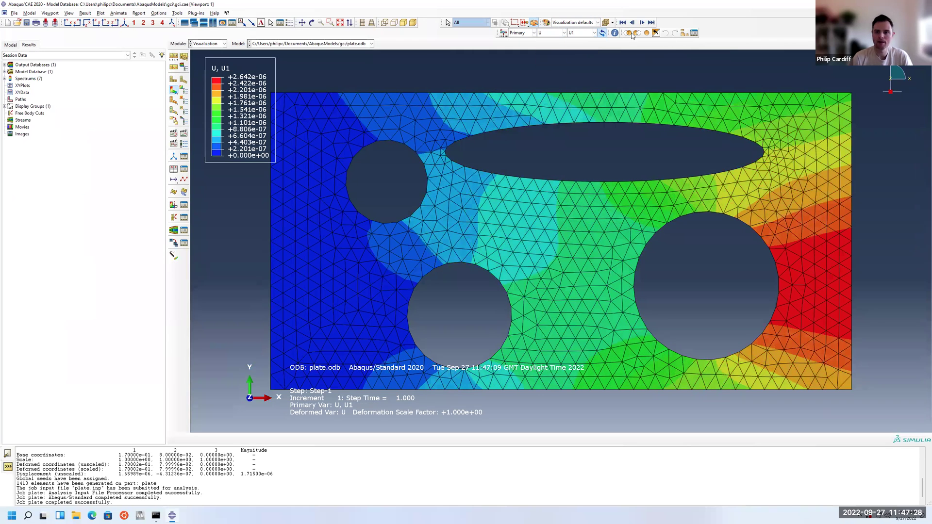
Step: Query the ellipse-tip node and paste its 1.78E-06 U1 displacement into Excel D4
{"action": "left_click", "coordinate": [615, 33]}
{"action": "left_click", "coordinate": [16, 168]}
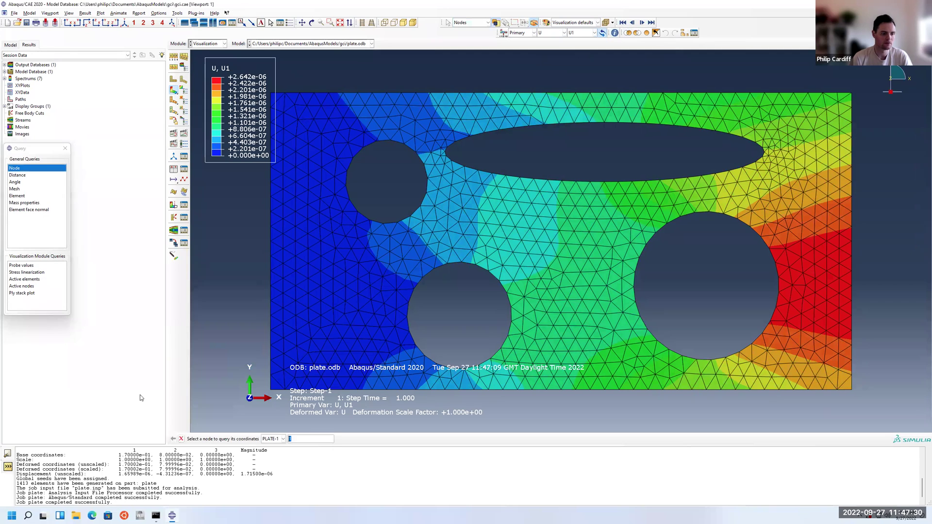
{"action": "left_click", "coordinate": [764, 153]}
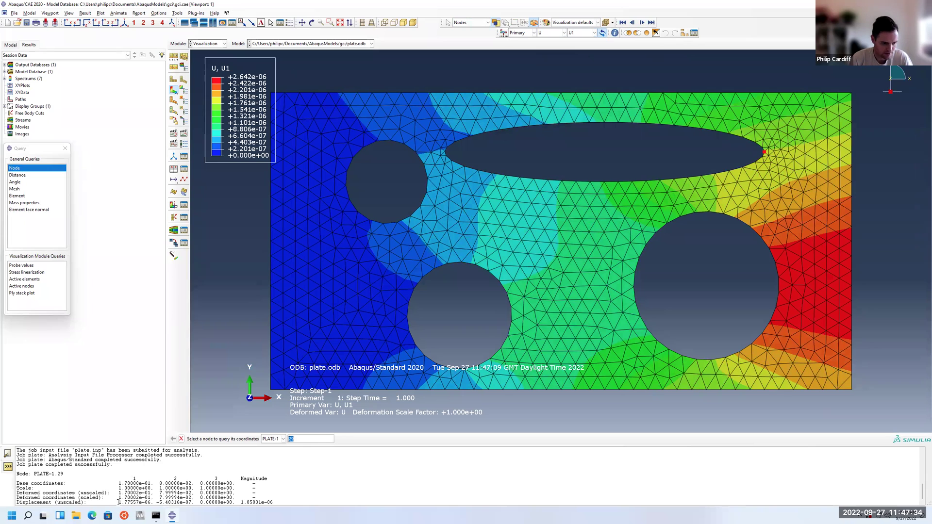
{"action": "left_click_drag", "start_coordinate": [119, 502], "coordinate": [148, 503]}
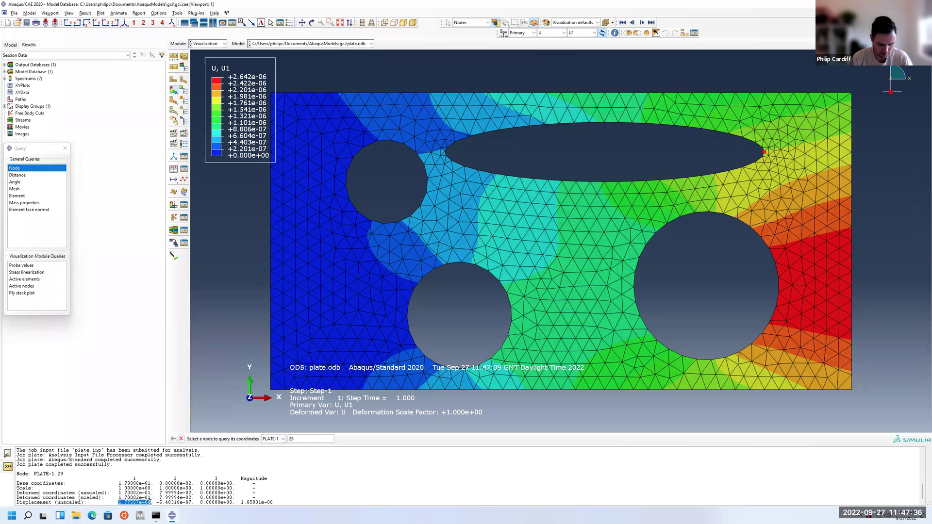
{"action": "key", "text": "ctrl+Left"}
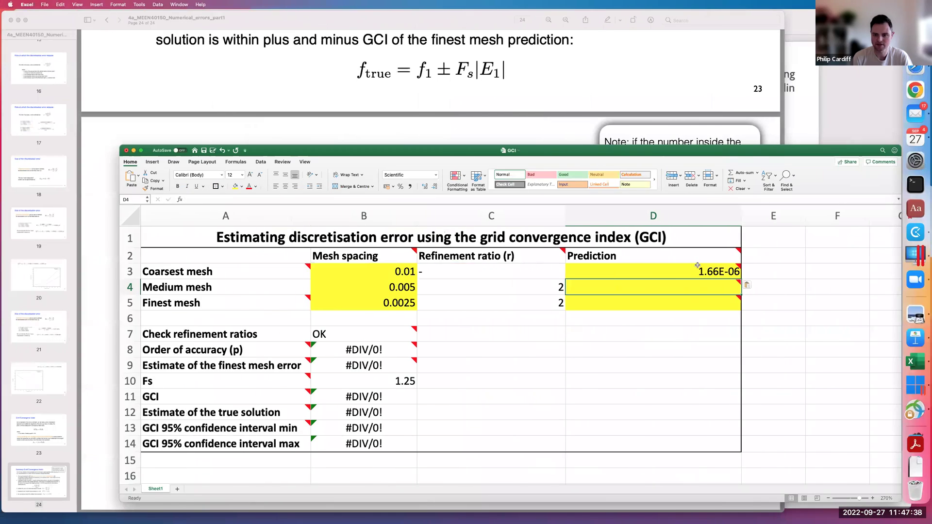
{"action": "type", "text": "1.77557e-06"}
{"action": "left_click", "coordinate": [659, 330]}
{"action": "left_click", "coordinate": [660, 303]}
{"action": "key", "text": "ctrl+Right"}
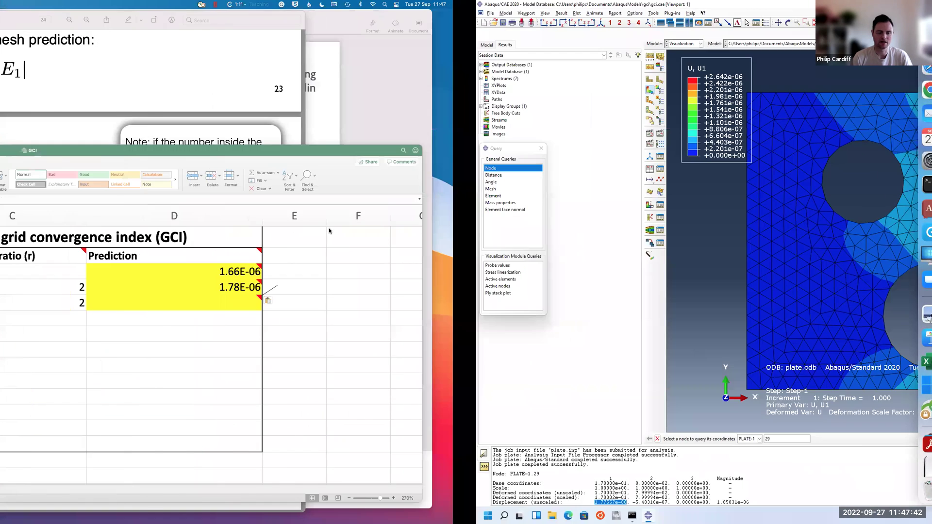
Step: Remesh the plate with the 0.0025 global seed size, giving 4982 elements
{"action": "left_click", "coordinate": [224, 44]}
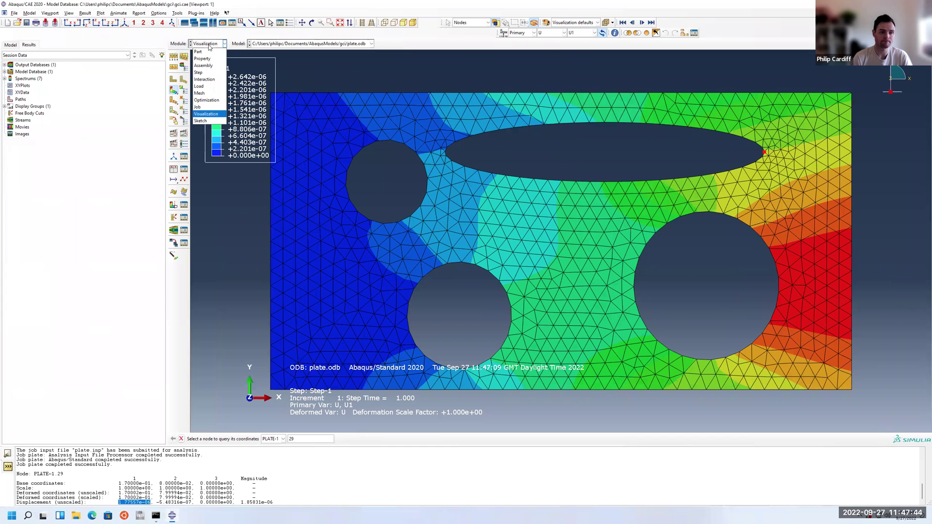
{"action": "left_click", "coordinate": [203, 93]}
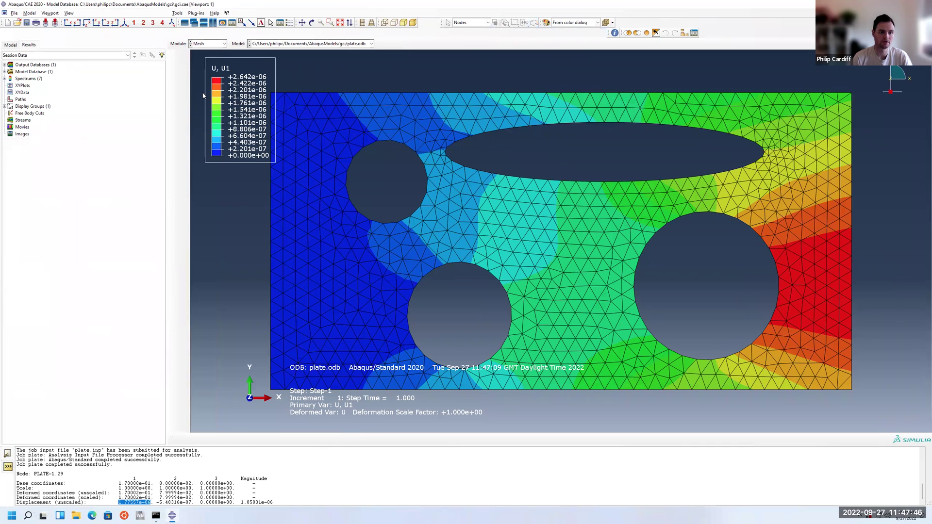
{"action": "left_click", "coordinate": [175, 59]}
{"action": "left_click", "coordinate": [174, 59]}
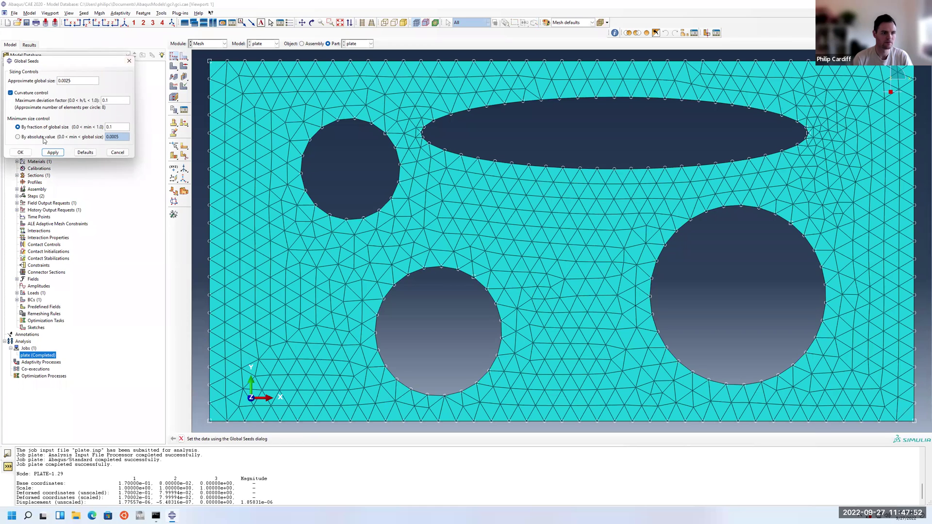
{"action": "left_click", "coordinate": [21, 152]}
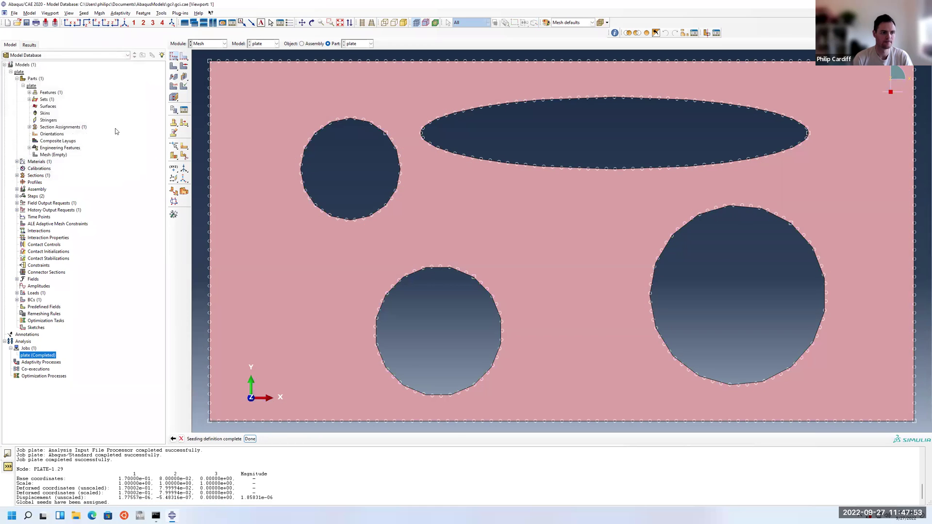
{"action": "left_click", "coordinate": [173, 66]}
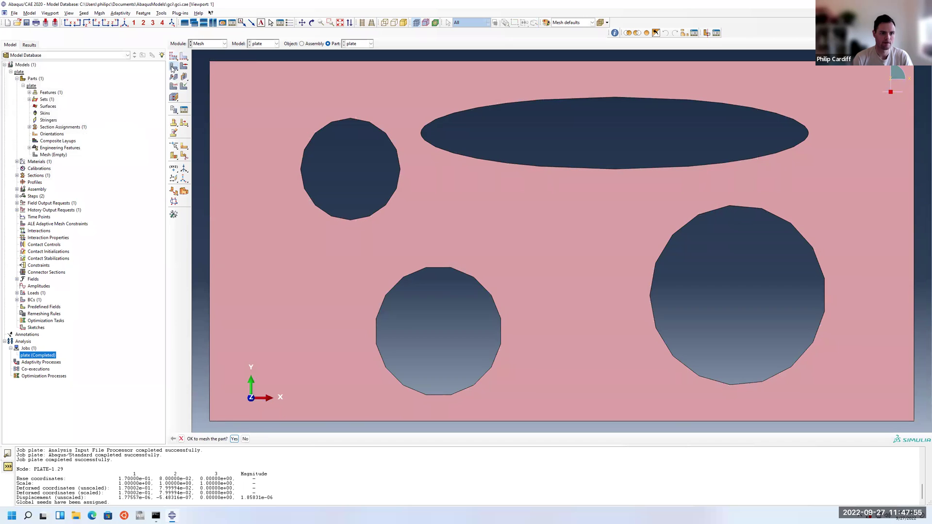
{"action": "left_click", "coordinate": [234, 439]}
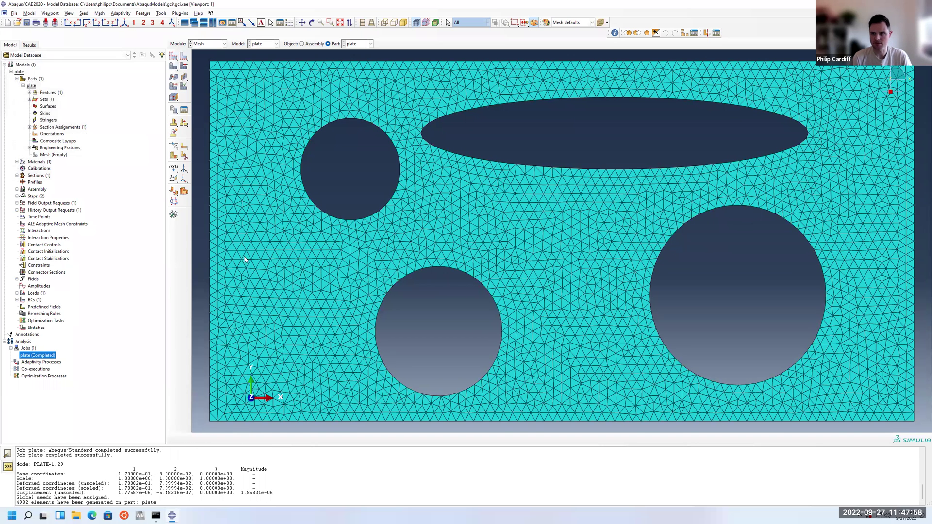
Step: Resubmit the plate job, overwriting the existing job files
{"action": "right_click", "coordinate": [30, 356]}
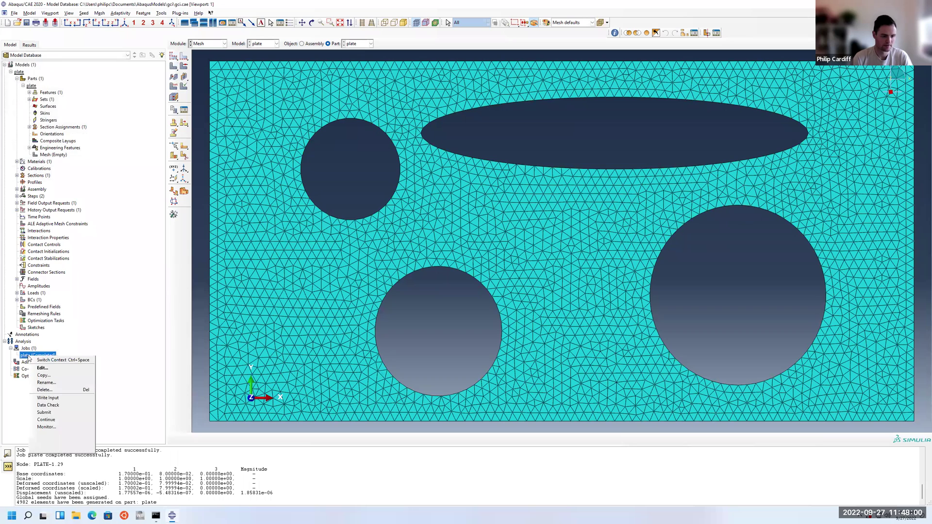
{"action": "left_click", "coordinate": [44, 413]}
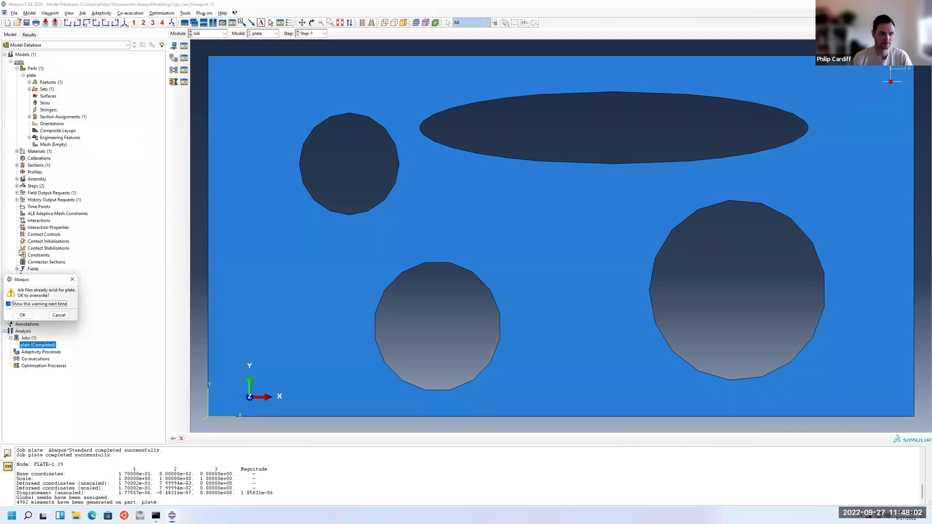
{"action": "left_click", "coordinate": [21, 315]}
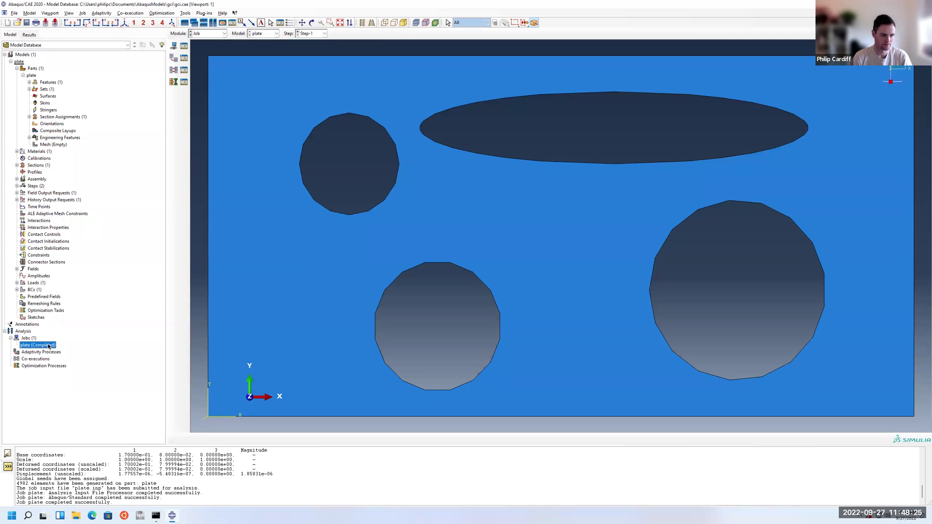
Step: Open the rerun job's results and plot contours of the U1 displacement component
{"action": "right_click", "coordinate": [48, 346]}
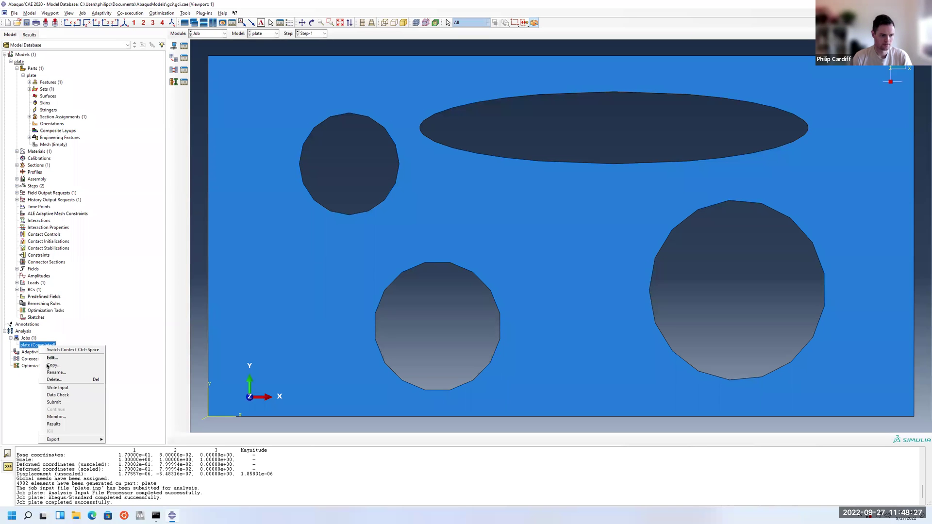
{"action": "left_click", "coordinate": [73, 426]}
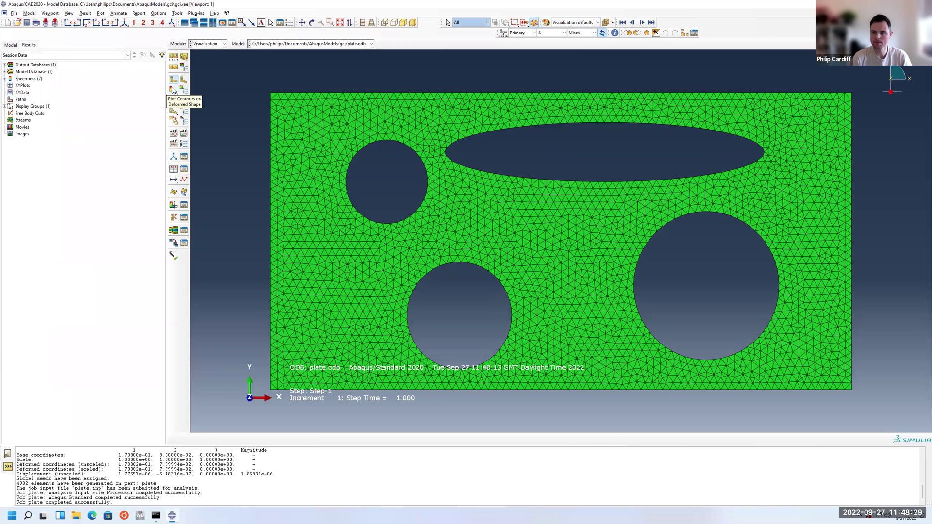
{"action": "left_click", "coordinate": [174, 90]}
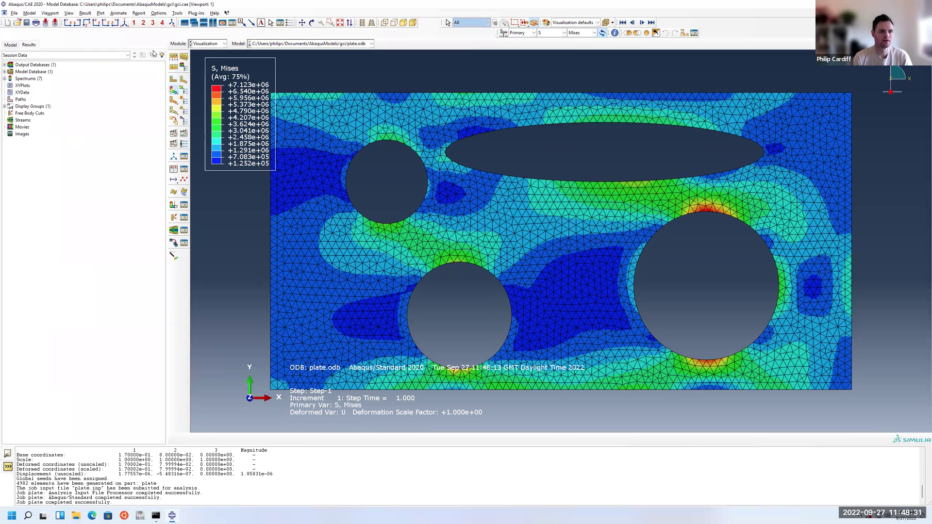
{"action": "left_click", "coordinate": [558, 33]}
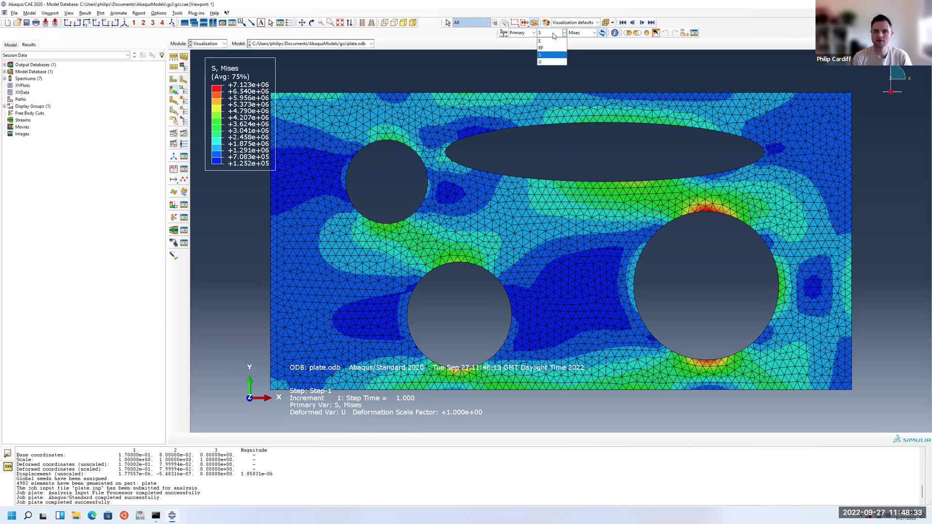
{"action": "left_click", "coordinate": [544, 61]}
{"action": "left_click", "coordinate": [593, 33]}
{"action": "left_click", "coordinate": [582, 49]}
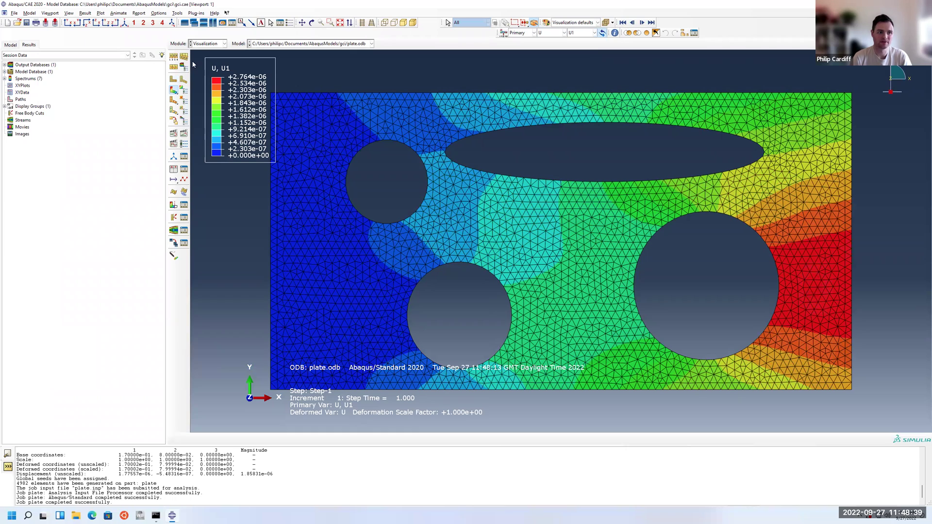
Step: Query the ellipse-tip node and paste its 1.82E-06 displacement into Excel D5
{"action": "left_click", "coordinate": [614, 32]}
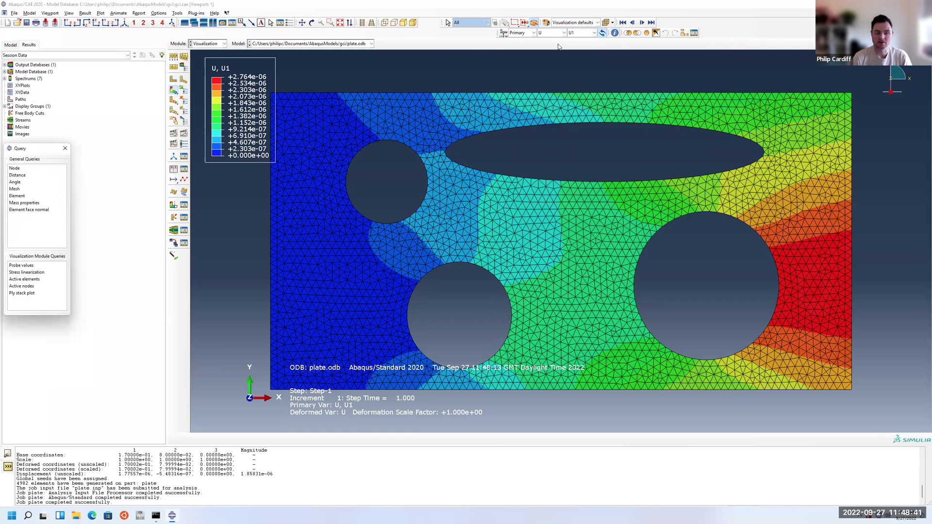
{"action": "left_click", "coordinate": [15, 168]}
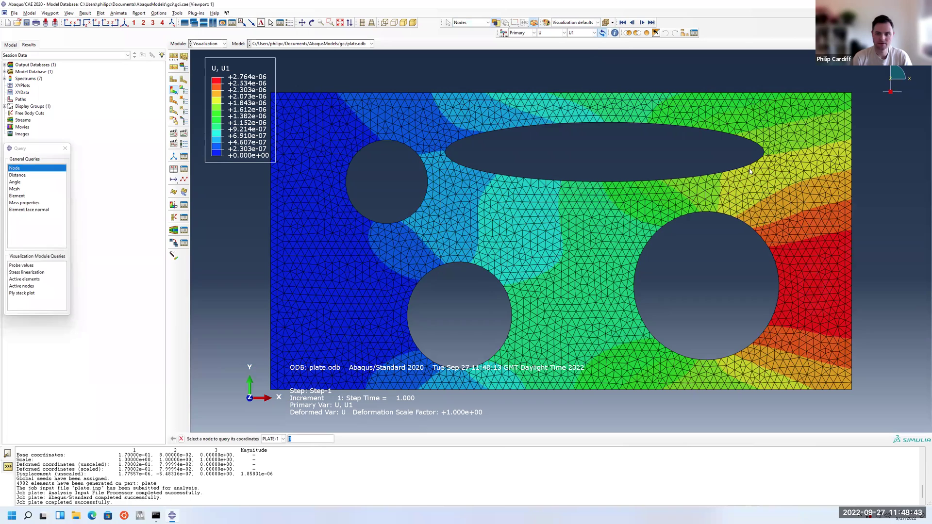
{"action": "left_click", "coordinate": [765, 154]}
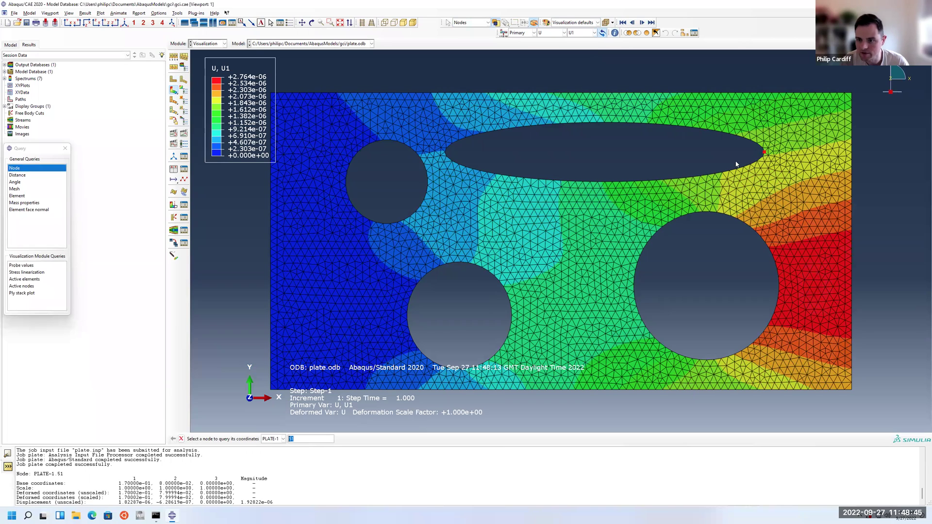
{"action": "left_click_drag", "start_coordinate": [119, 502], "coordinate": [152, 502]}
{"action": "key", "text": "super+c"}
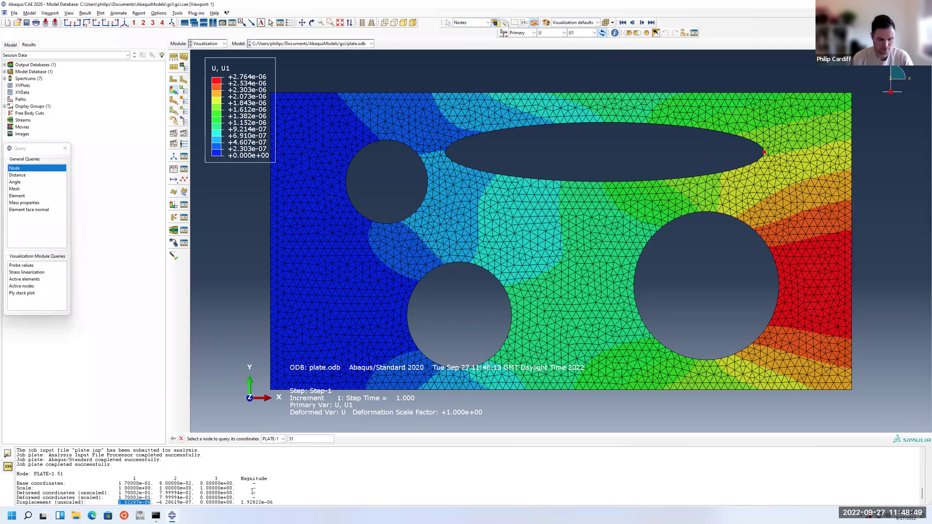
{"action": "key", "text": "ctrl+Left"}
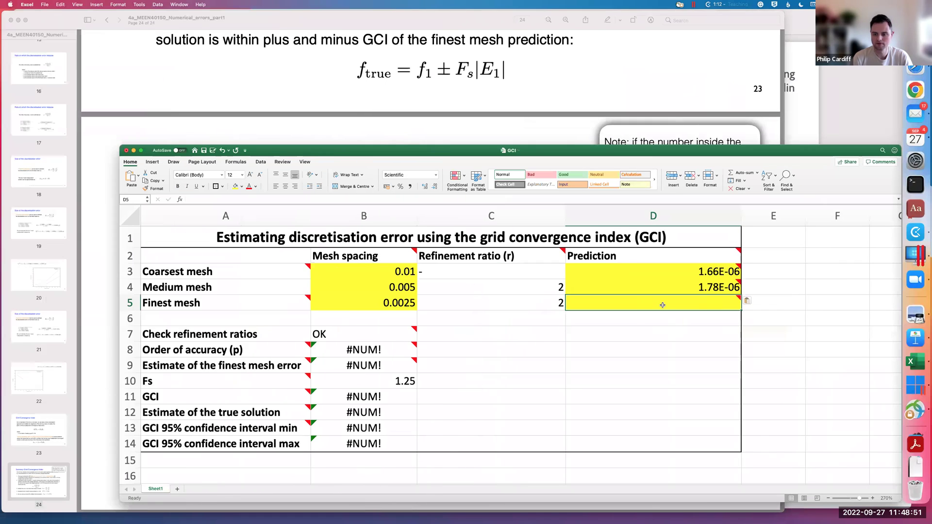
{"action": "left_click", "coordinate": [664, 305]}
{"action": "key", "text": "super+v"}
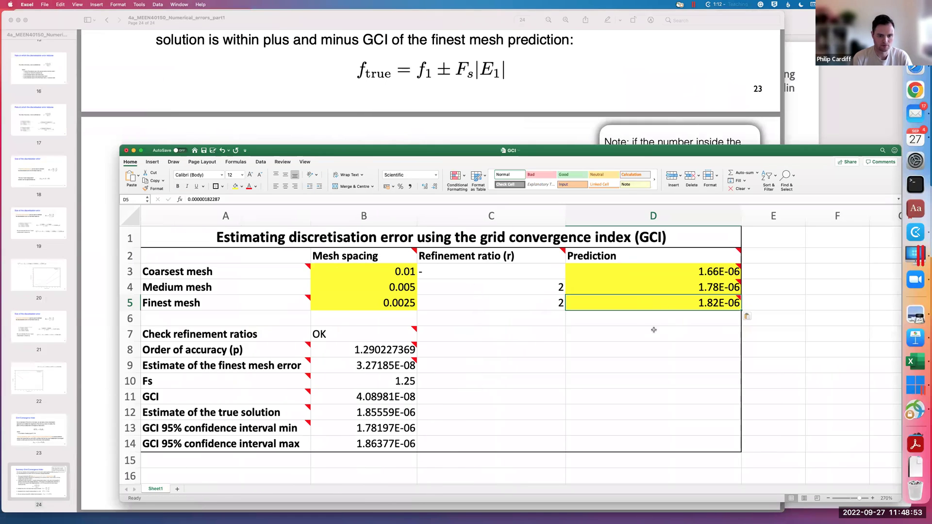
{"action": "left_click", "coordinate": [666, 321]}
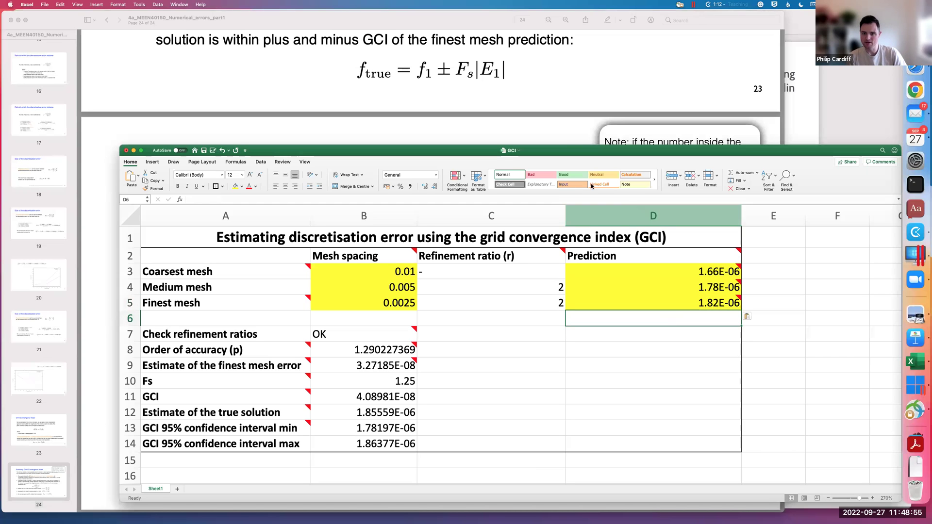
Step: Move the Excel window up to reveal the slide's GCI steps 4 and 5, then select E3
{"action": "left_click_drag", "start_coordinate": [566, 151], "coordinate": [506, 65]}
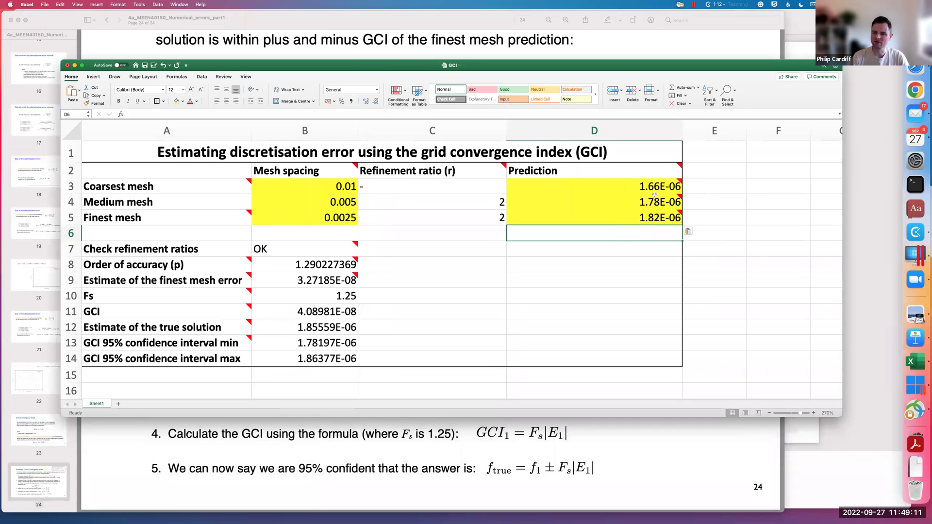
{"action": "mouse_move", "coordinate": [652, 191]}
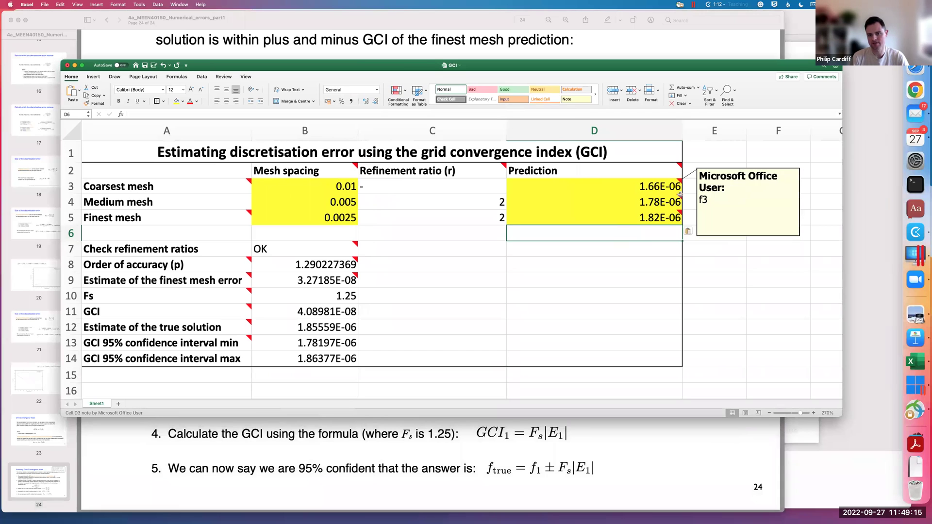
{"action": "left_click", "coordinate": [703, 188]}
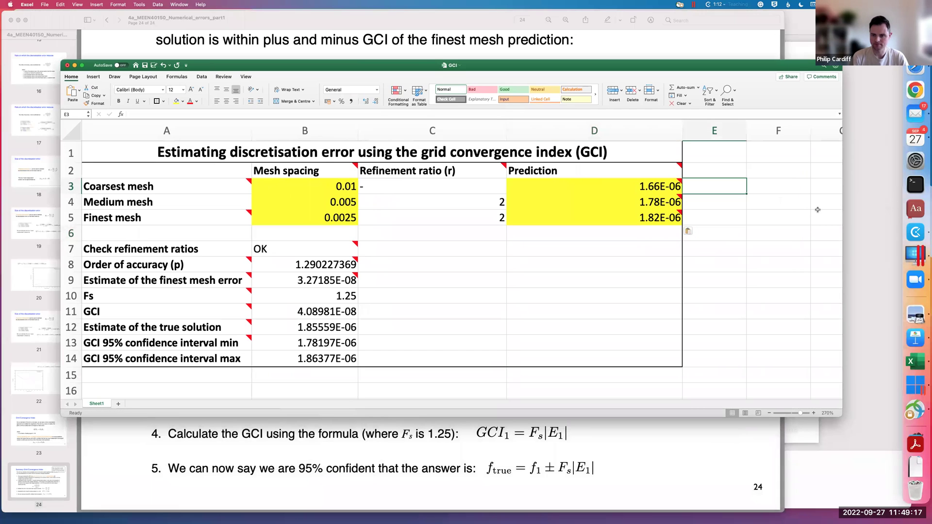
Step: Enter =D4-D3 in E3, giving the difference 1.16E-07
{"action": "type", "text": "="}
{"action": "key", "text": "Left"}
{"action": "key", "text": "Down"}
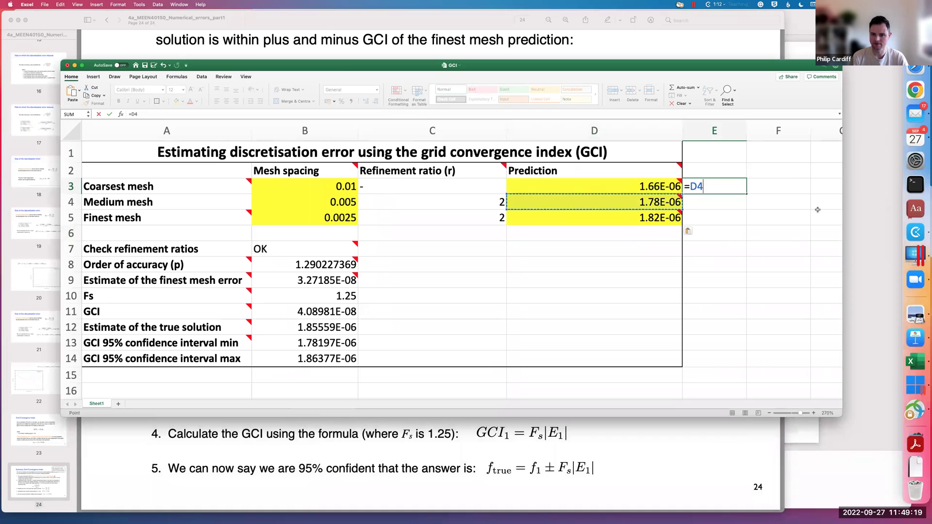
{"action": "type", "text": "-"}
{"action": "key", "text": "Left"}
{"action": "key", "text": "Return"}
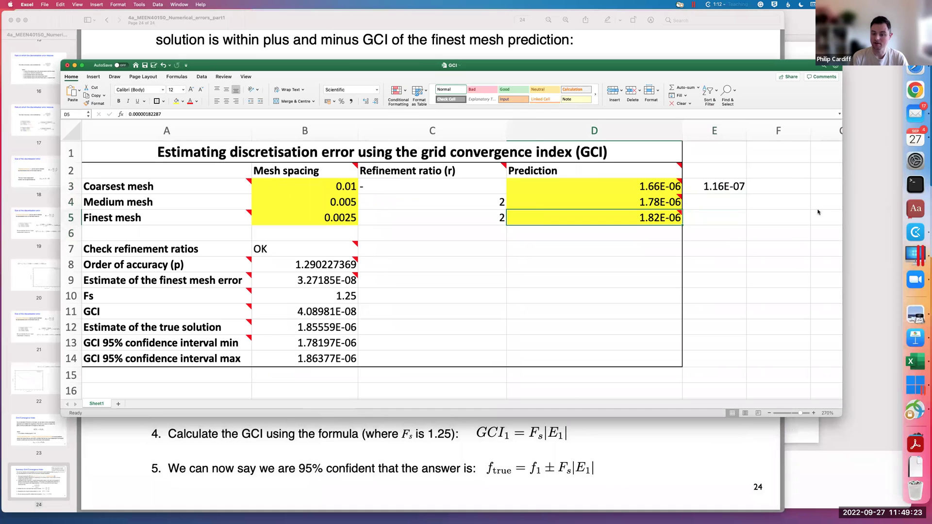
Step: Enter =D5-D4 in E4, giving the difference 4.73E-08
{"action": "key", "text": "Left"}
{"action": "key", "text": "Right"}
{"action": "type", "text": "="}
{"action": "key", "text": "Left"}
{"action": "key", "text": "Down"}
{"action": "type", "text": "-"}
{"action": "key", "text": "Left"}
{"action": "key", "text": "Return"}
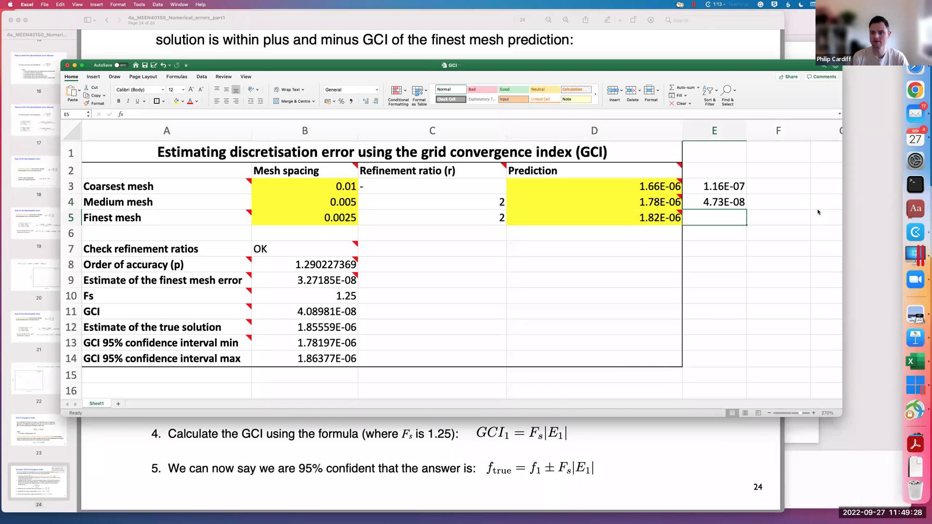
Step: Review the E3 and E4 difference formulas and select both cells
{"action": "left_click", "coordinate": [720, 187]}
{"action": "left_click", "coordinate": [717, 202]}
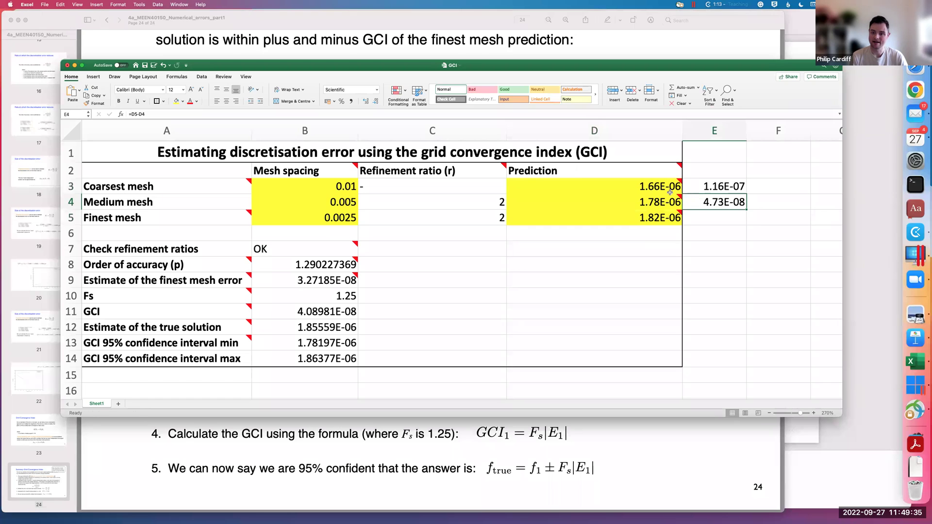
{"action": "mouse_move", "coordinate": [670, 196]}
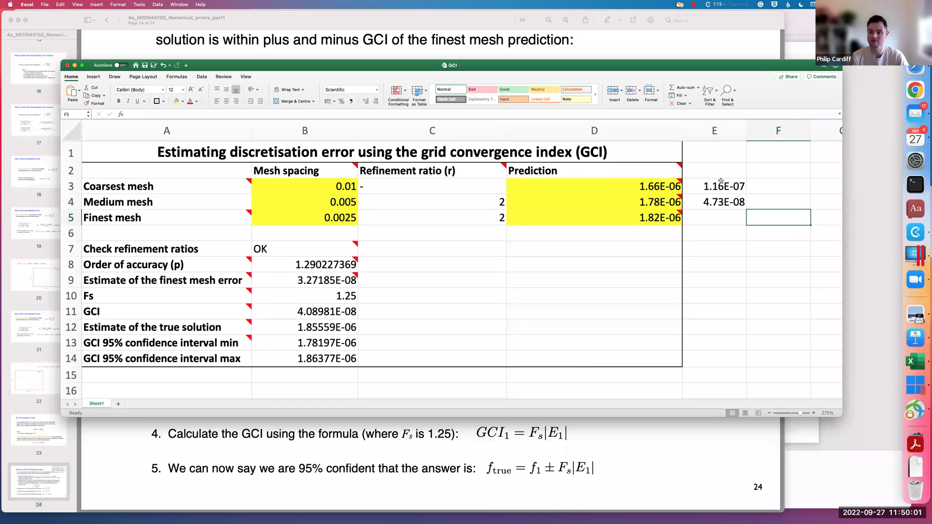
{"action": "left_click_drag", "start_coordinate": [717, 187], "coordinate": [722, 210]}
Step: Clear the E3:E4 differences and display B8's formula =LN((D3-D4)/(D4-D5))/LN(C5) with references
{"action": "key", "text": "Delete"}
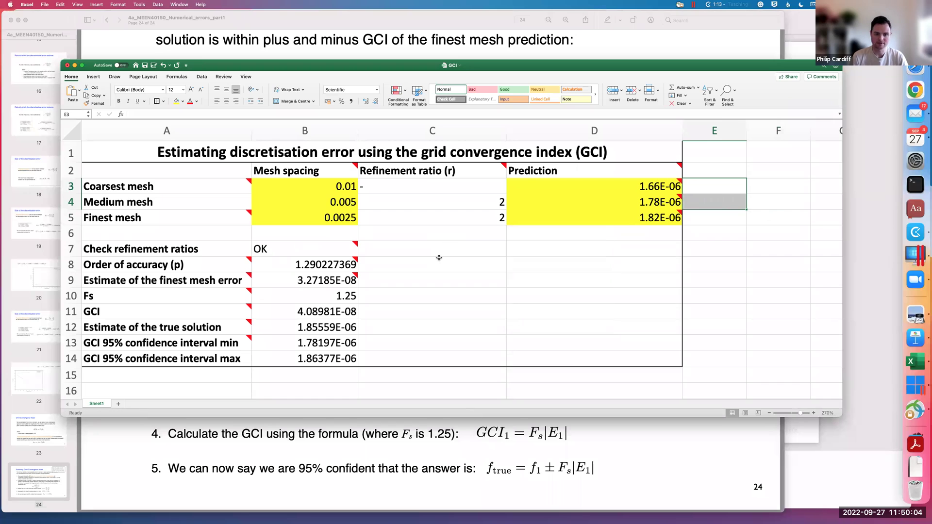
{"action": "left_click", "coordinate": [286, 250]}
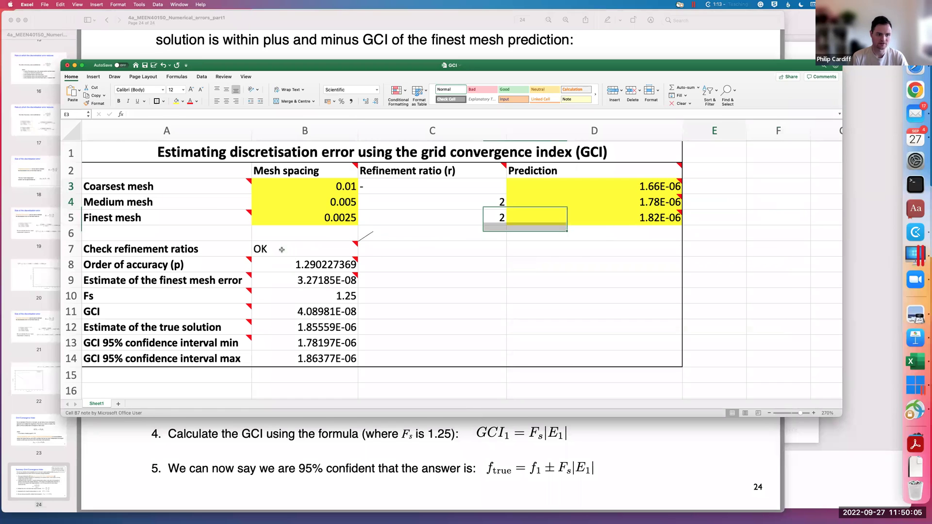
{"action": "left_click", "coordinate": [249, 266]}
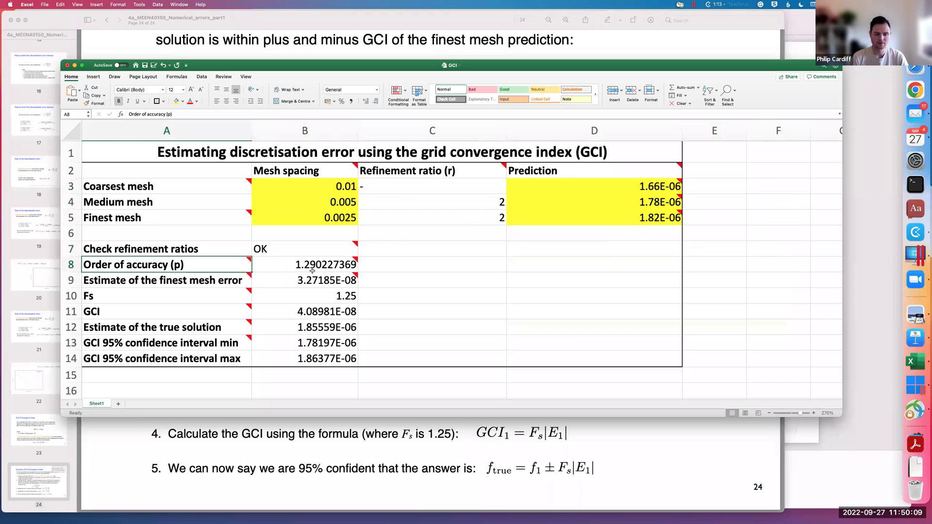
{"action": "mouse_move", "coordinate": [312, 268]}
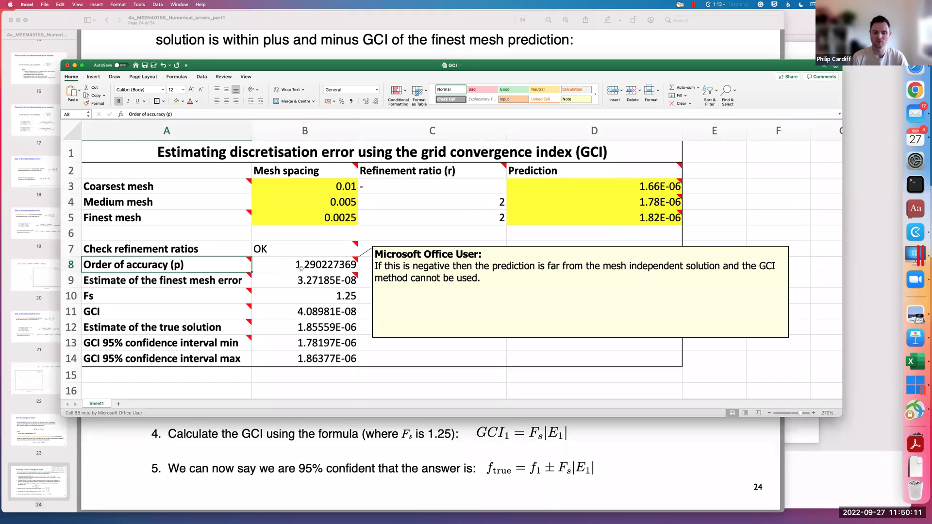
{"action": "left_click", "coordinate": [305, 266]}
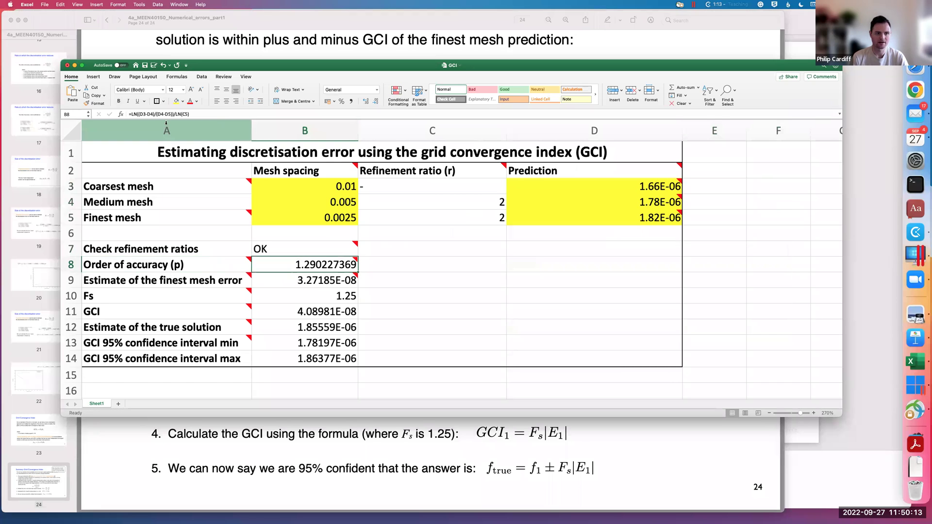
{"action": "left_click", "coordinate": [201, 114]}
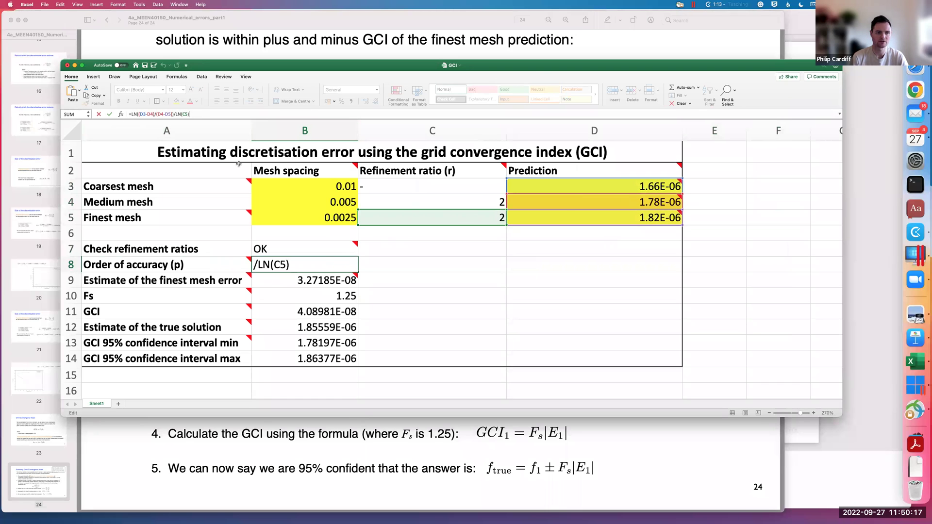
Step: Commit B8, view the Grid Convergence Index summary slide in Preview, then return to Excel
{"action": "key", "text": "Return"}
{"action": "key", "text": "ctrl+Right"}
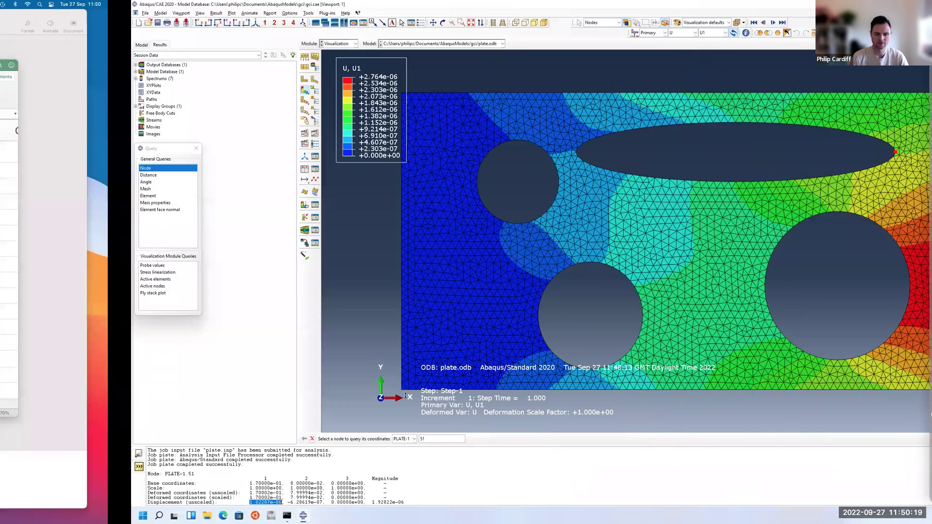
{"action": "left_click", "coordinate": [449, 404]}
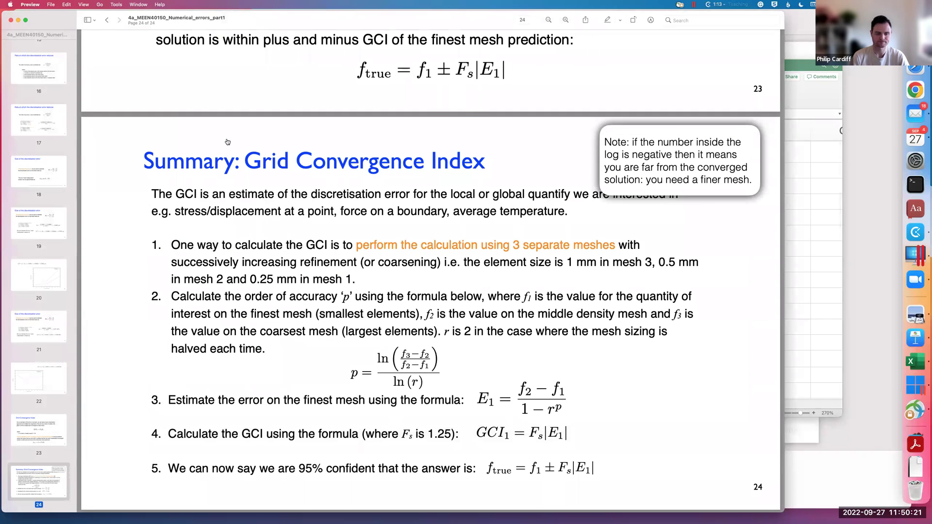
{"action": "key", "text": "super+Tab"}
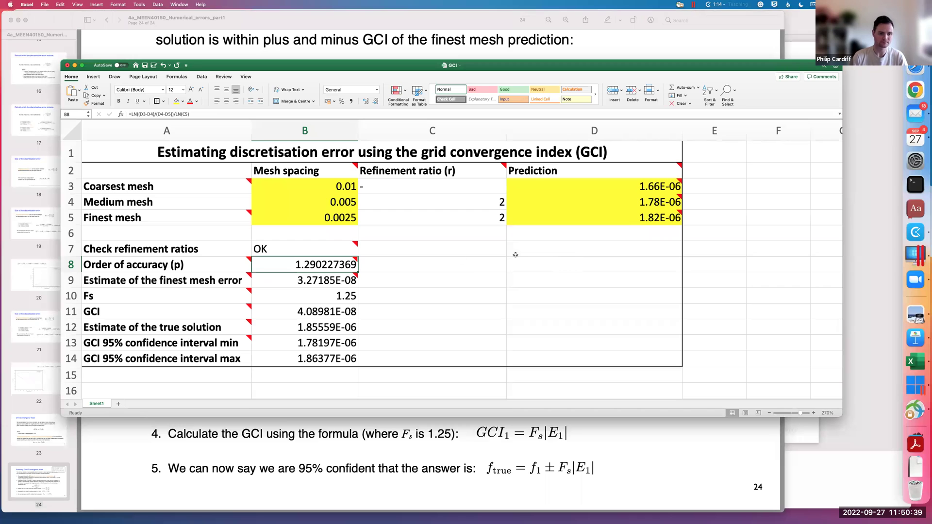
Step: Raise the Excel window to uncover slide step 3 and inspect B9's formula =(D4-D5)/(1-C5^B8)
{"action": "mouse_move", "coordinate": [330, 280]}
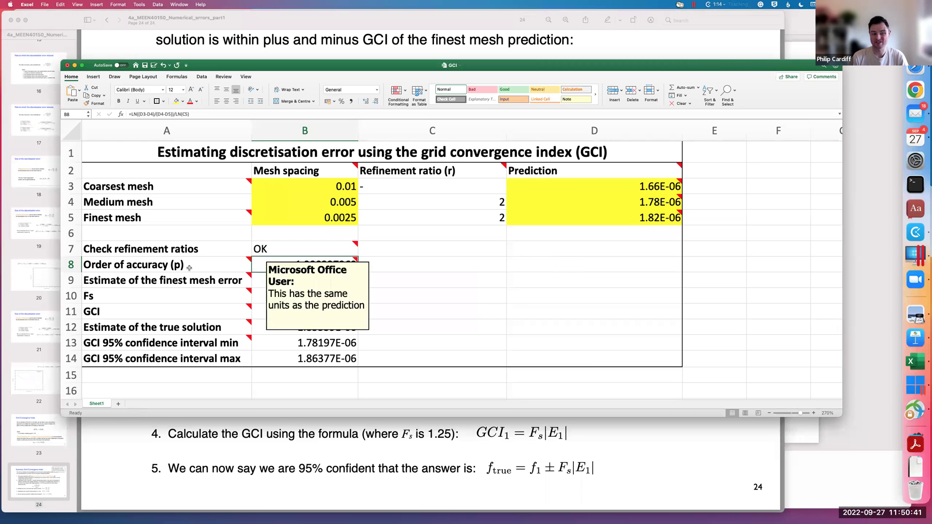
{"action": "mouse_move", "coordinate": [188, 267]}
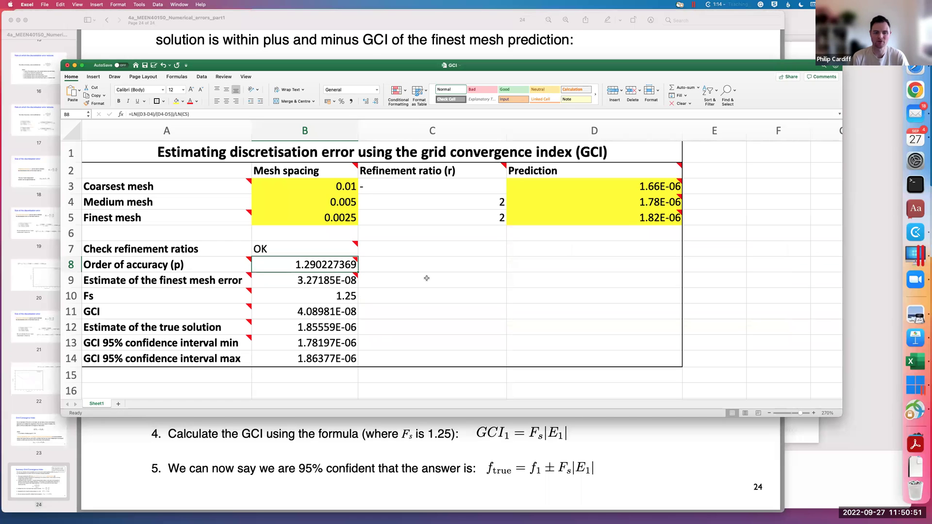
{"action": "left_click", "coordinate": [301, 282]}
{"action": "mouse_move", "coordinate": [207, 286]}
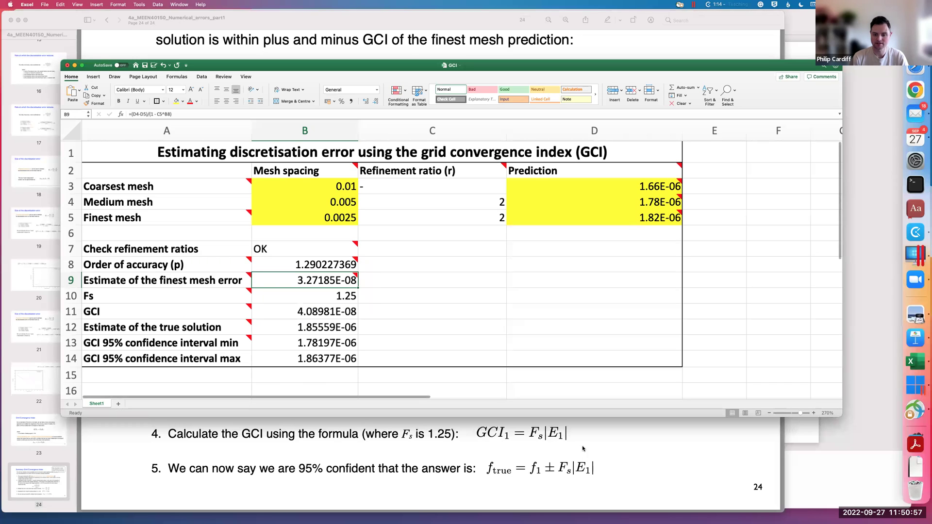
{"action": "left_click_drag", "start_coordinate": [534, 65], "coordinate": [534, 26]}
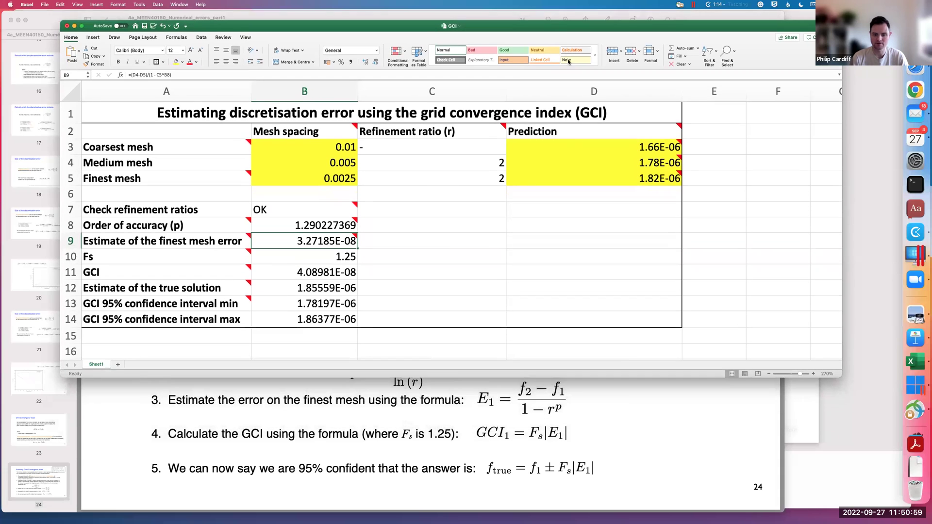
{"action": "scroll", "coordinate": [554, 406], "scroll_direction": "up", "scroll_amount": 1}
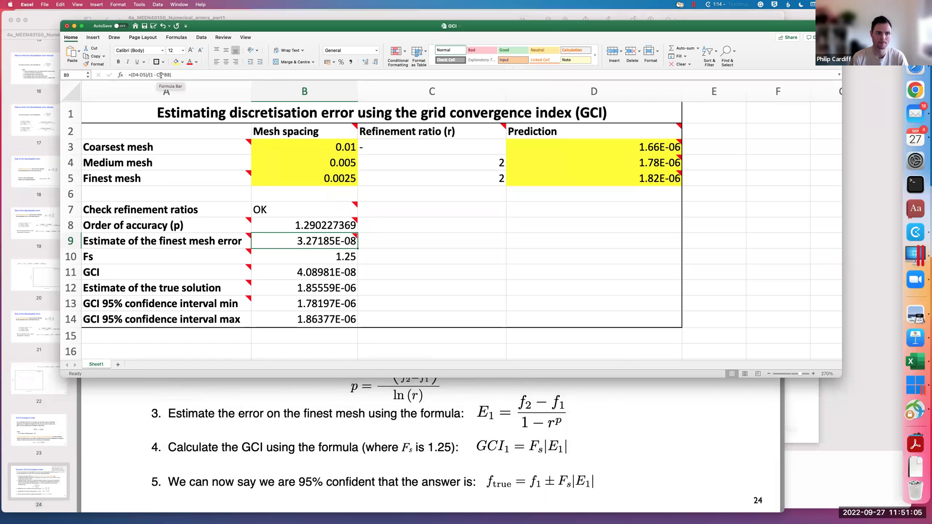
{"action": "double_click", "coordinate": [330, 241]}
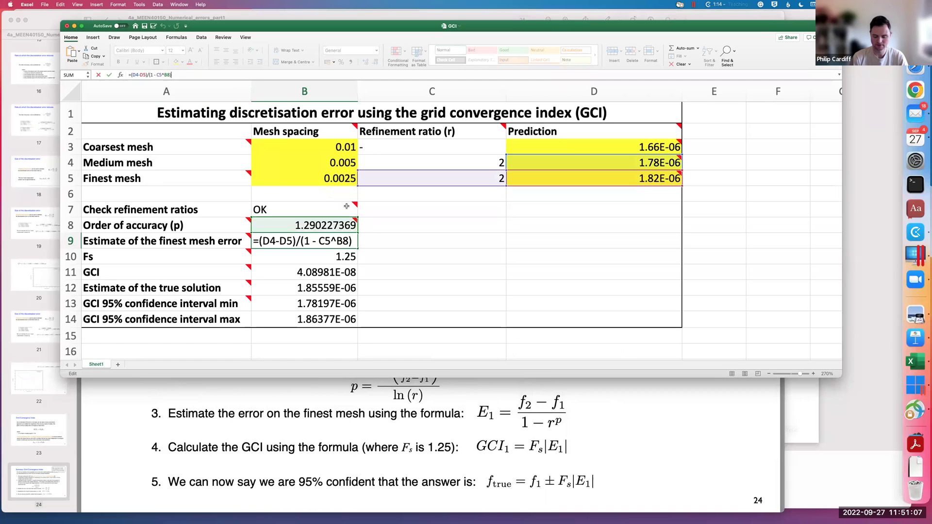
{"action": "key", "text": "Escape"}
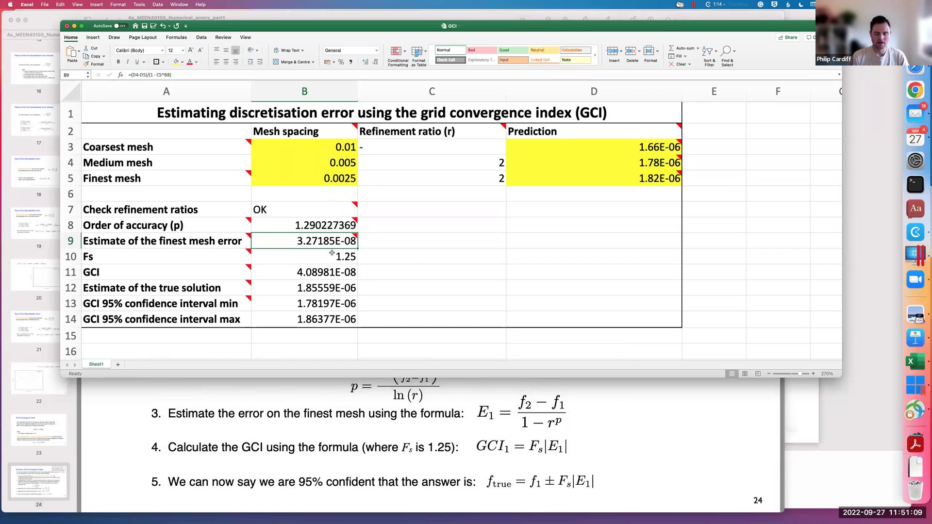
{"action": "mouse_move", "coordinate": [307, 244]}
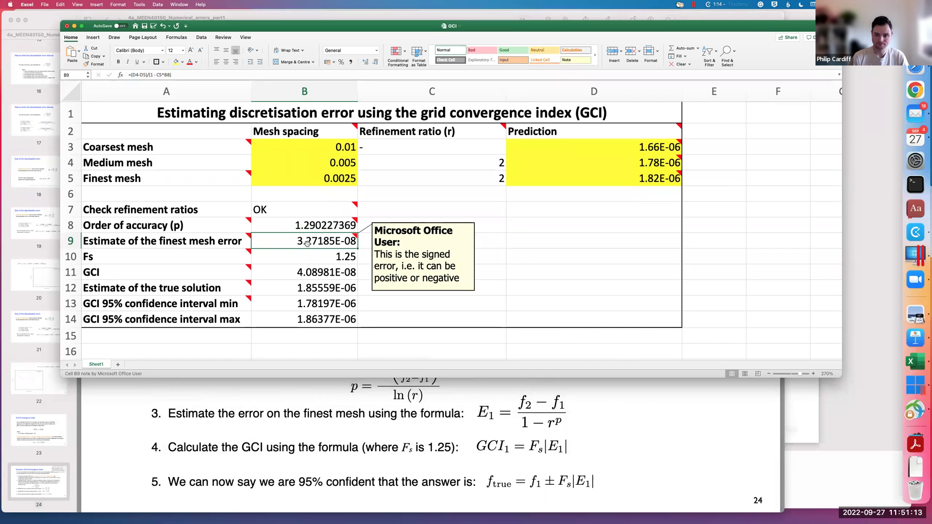
{"action": "mouse_move", "coordinate": [657, 181]}
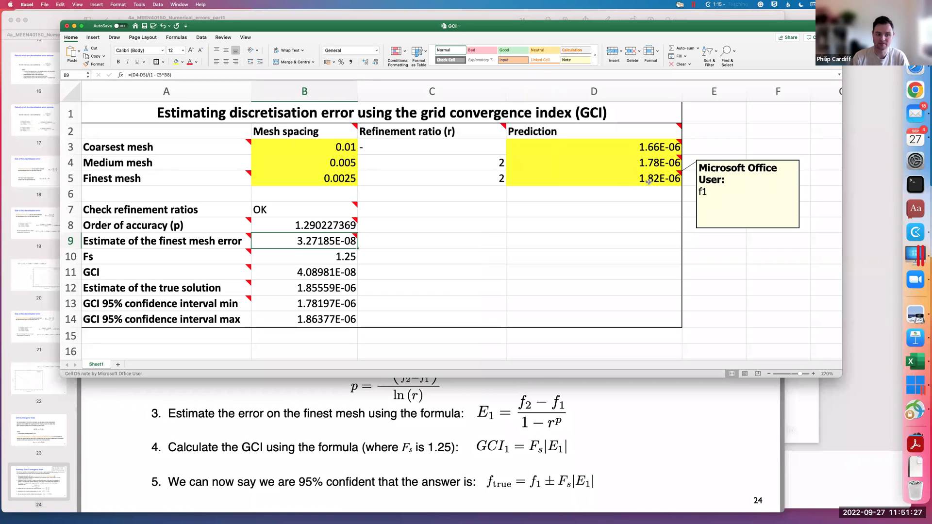
{"action": "left_click", "coordinate": [327, 288]}
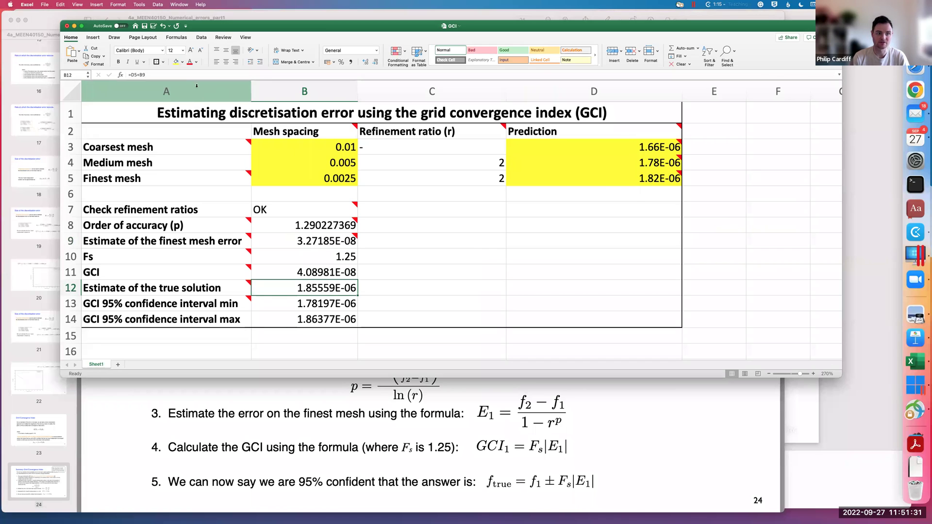
{"action": "mouse_move", "coordinate": [640, 180]}
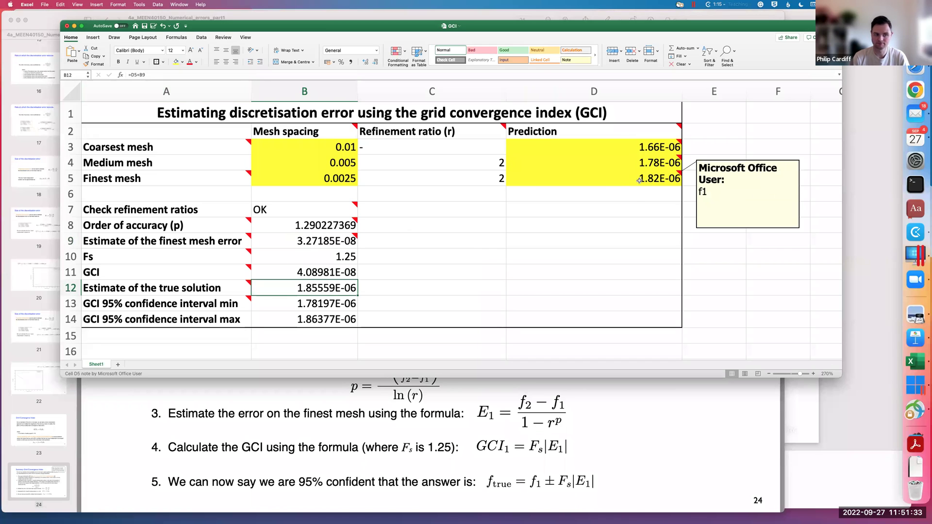
{"action": "left_click", "coordinate": [335, 262]}
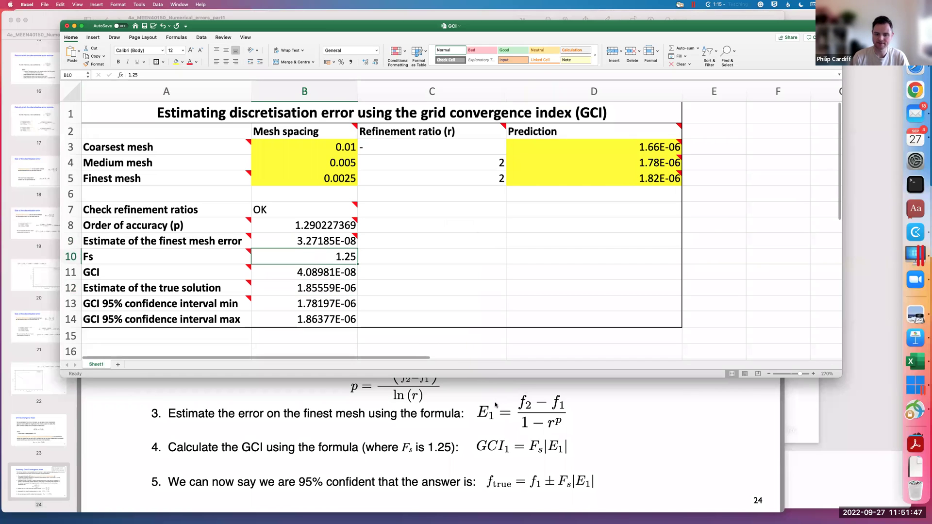
{"action": "left_click", "coordinate": [336, 276]}
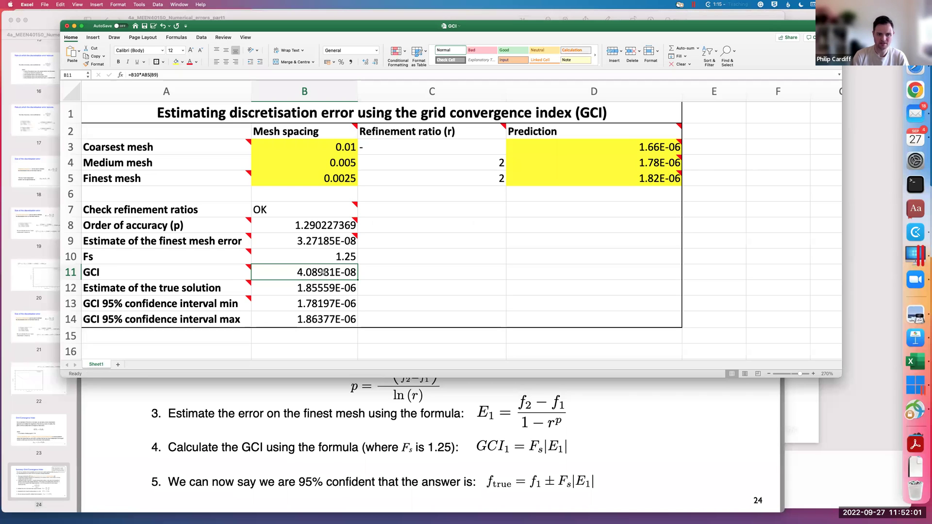
{"action": "left_click", "coordinate": [304, 243]}
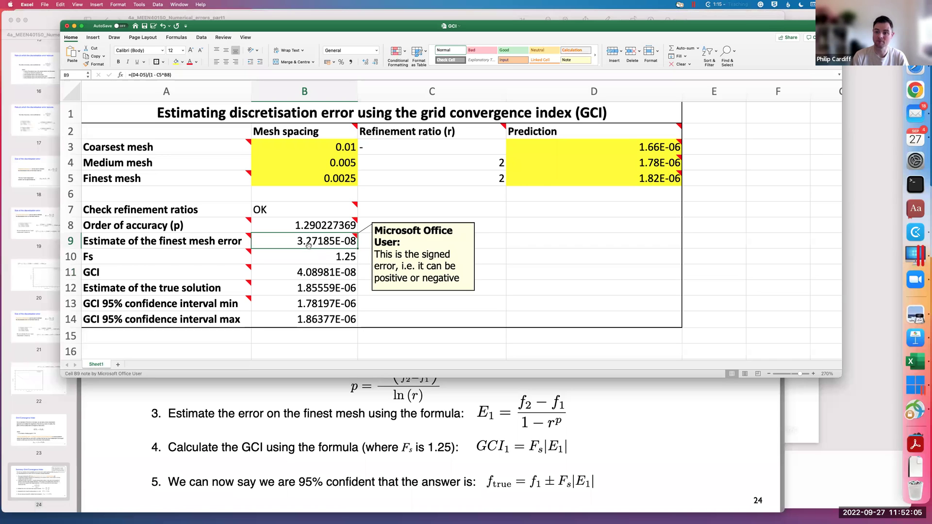
{"action": "left_click", "coordinate": [311, 274]}
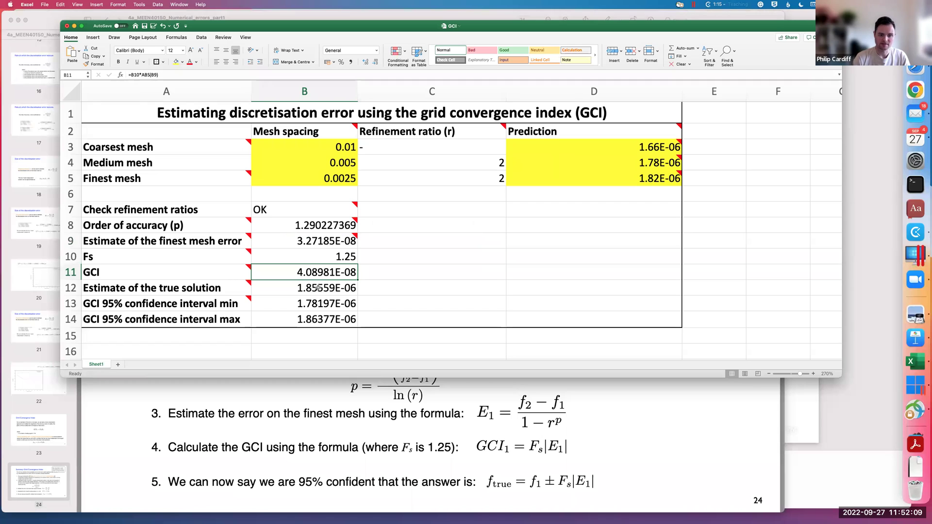
{"action": "left_click", "coordinate": [321, 289]}
{"action": "left_click", "coordinate": [635, 178]}
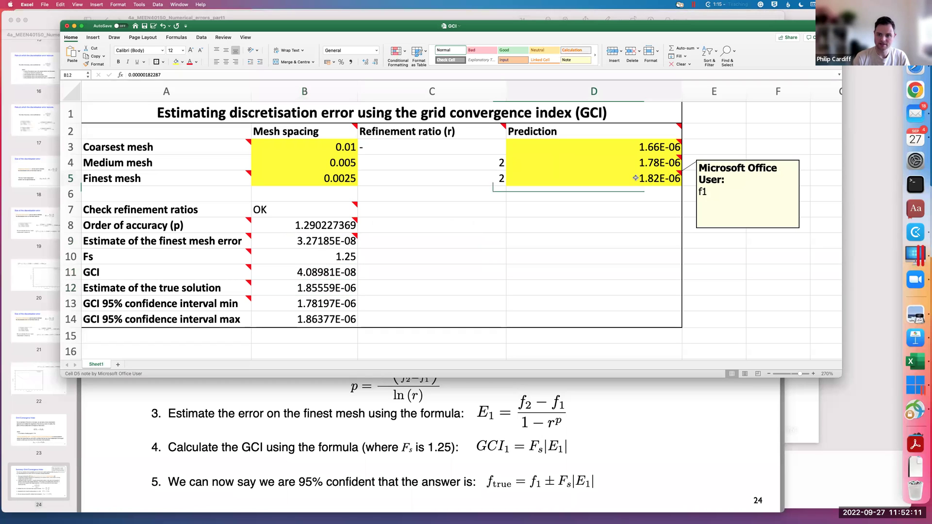
{"action": "left_click", "coordinate": [323, 242]}
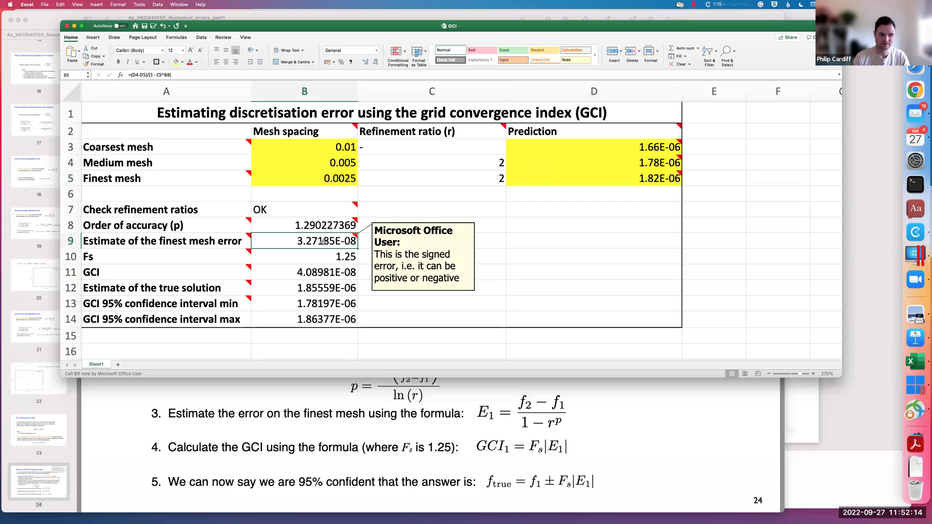
{"action": "left_click", "coordinate": [316, 289]}
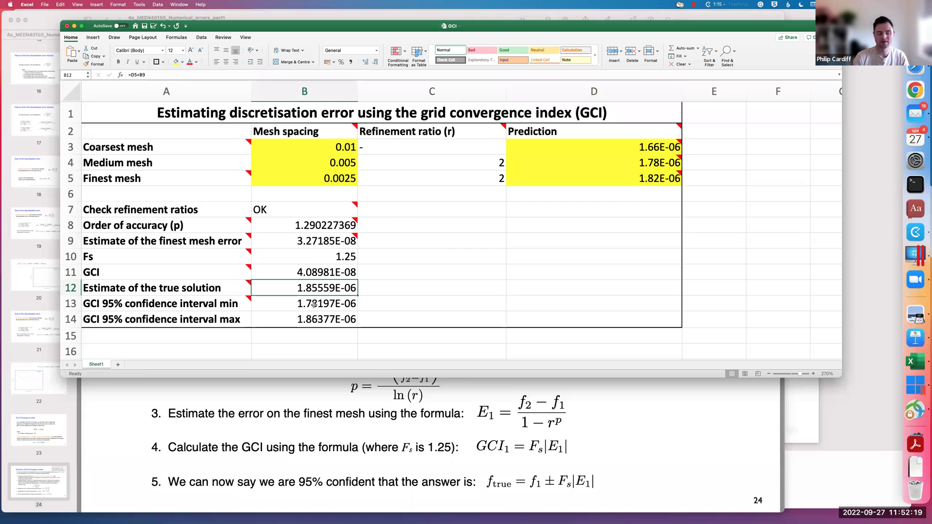
{"action": "left_click", "coordinate": [315, 305]}
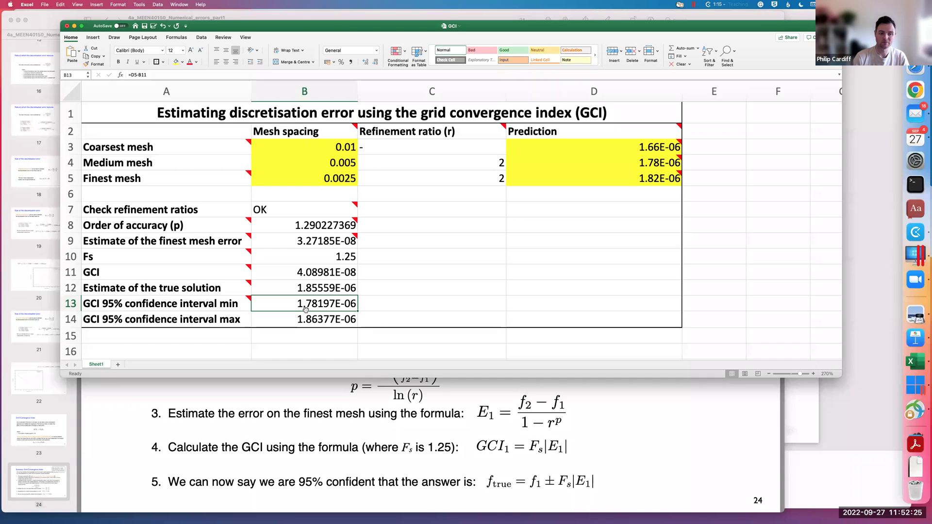
{"action": "left_click", "coordinate": [297, 320]}
{"action": "left_click", "coordinate": [304, 306]}
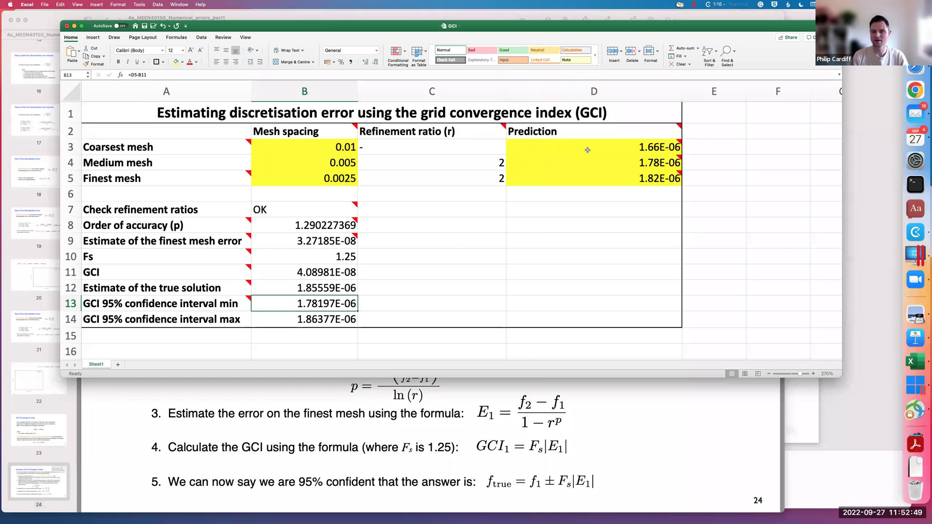
{"action": "mouse_move", "coordinate": [620, 149]}
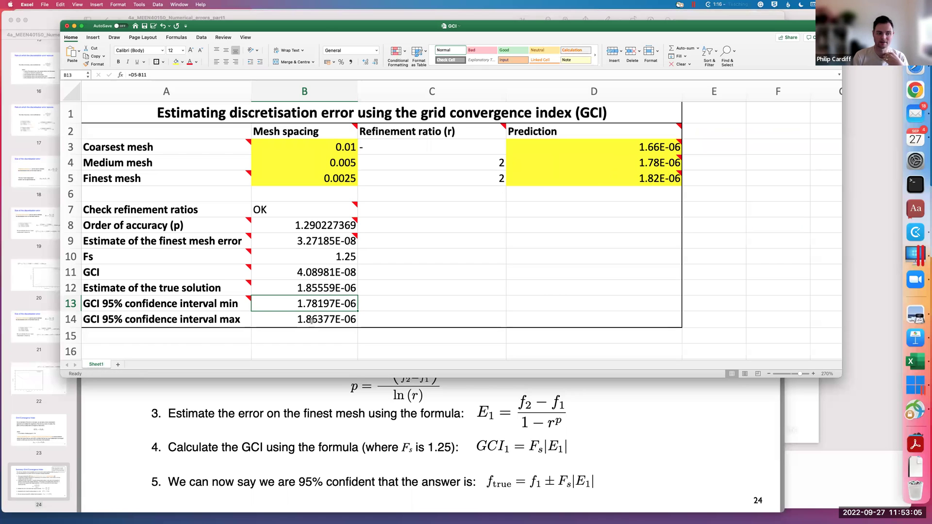
{"action": "mouse_move", "coordinate": [198, 310]}
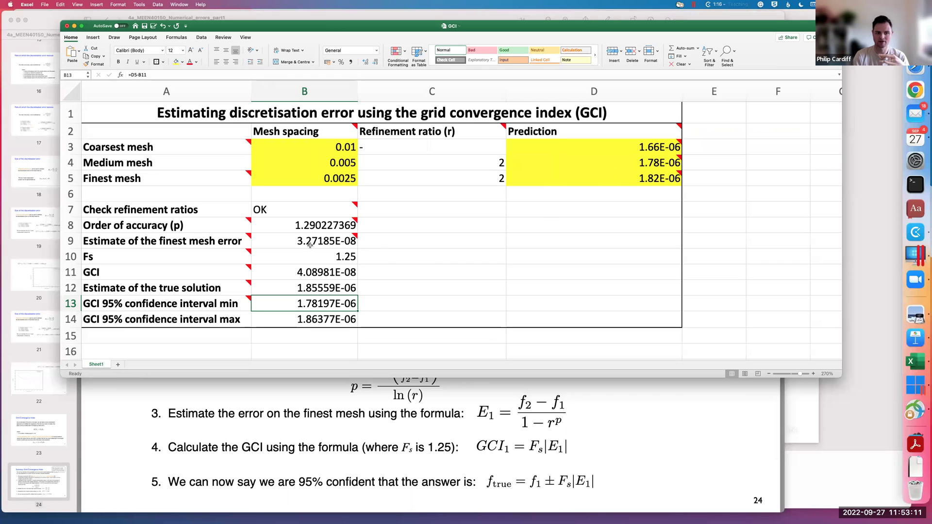
{"action": "left_click", "coordinate": [315, 289]}
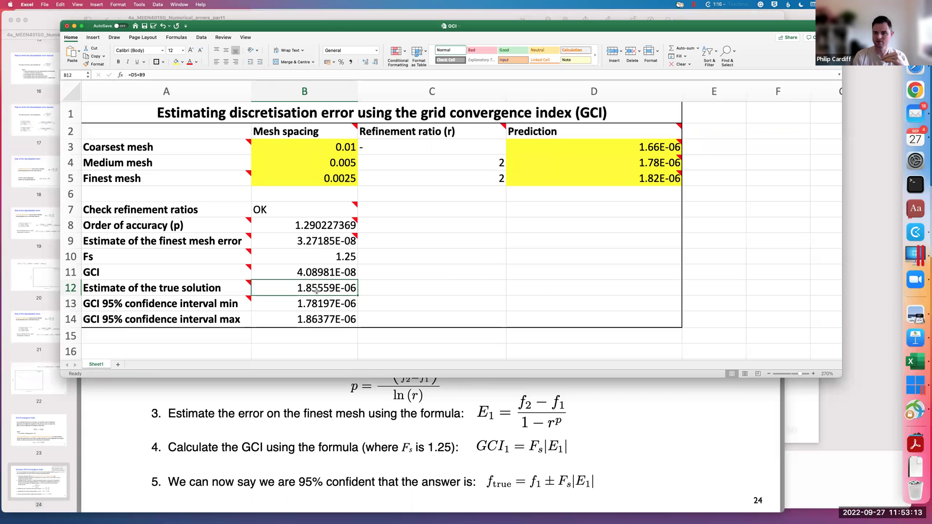